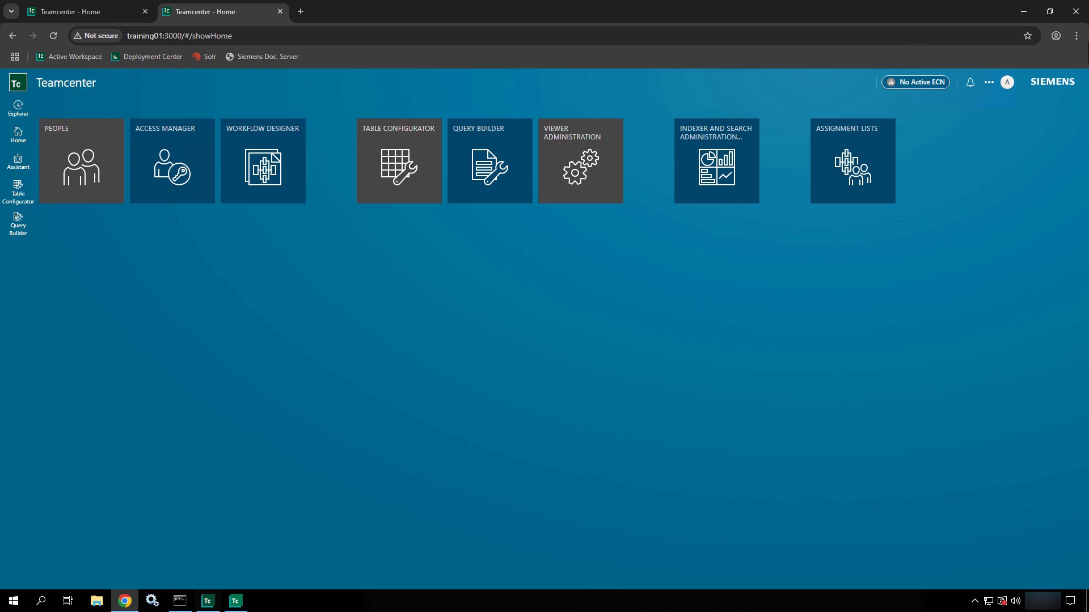
- Switch the session workspace from the profile panel, then open the Advanced Search General query page
click(1006, 83)
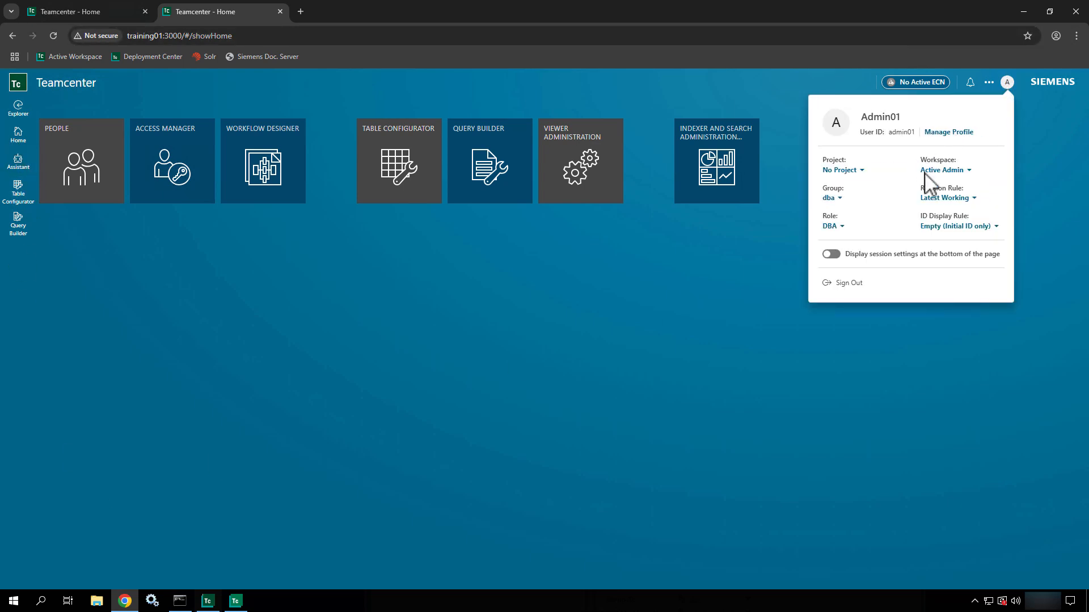
click(934, 170)
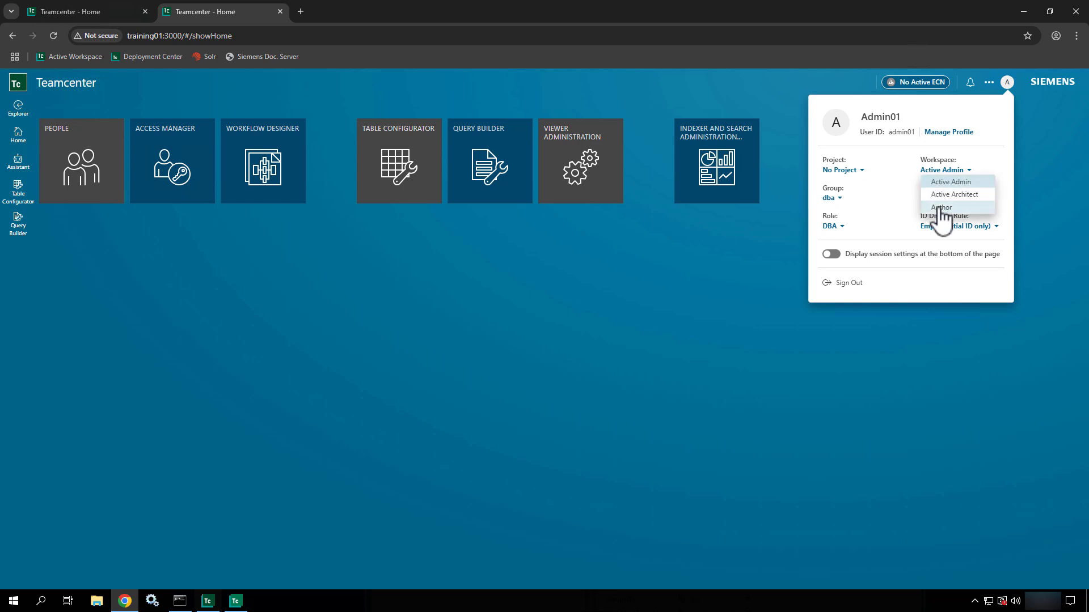
click(939, 195)
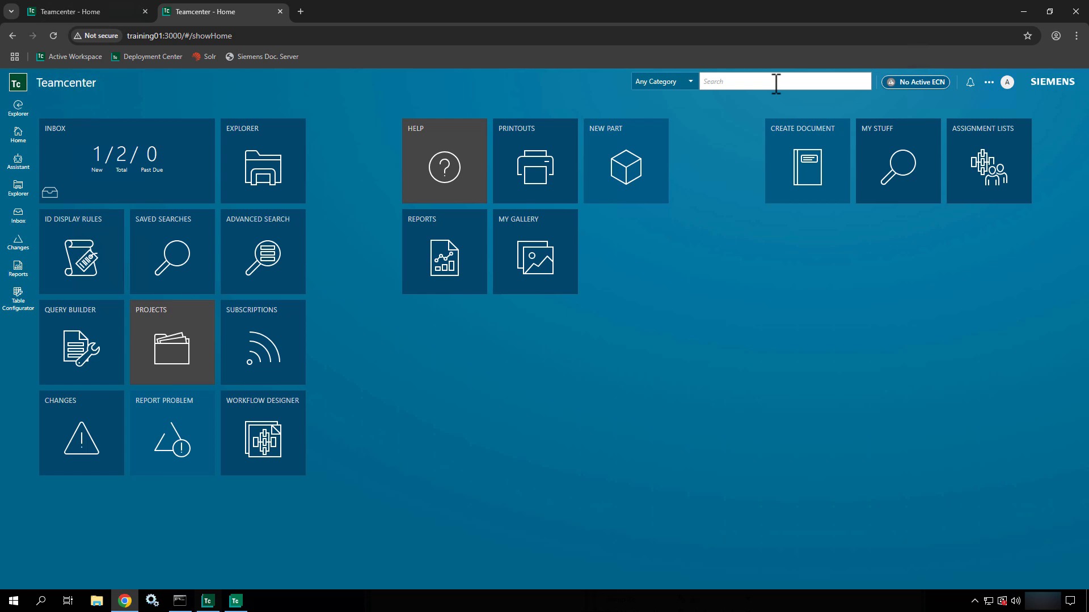
click(775, 84)
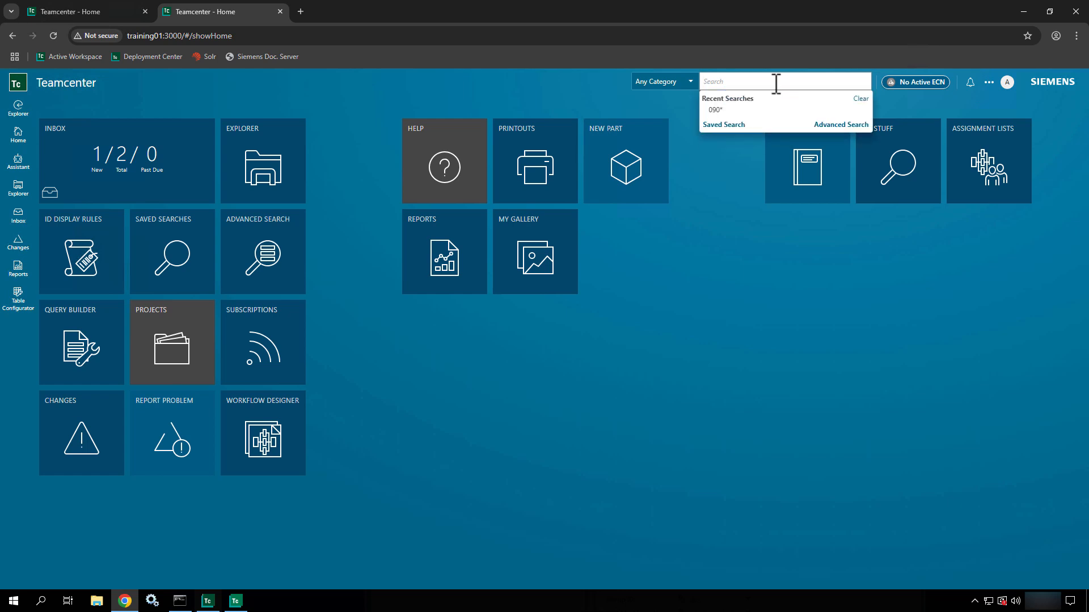
click(822, 126)
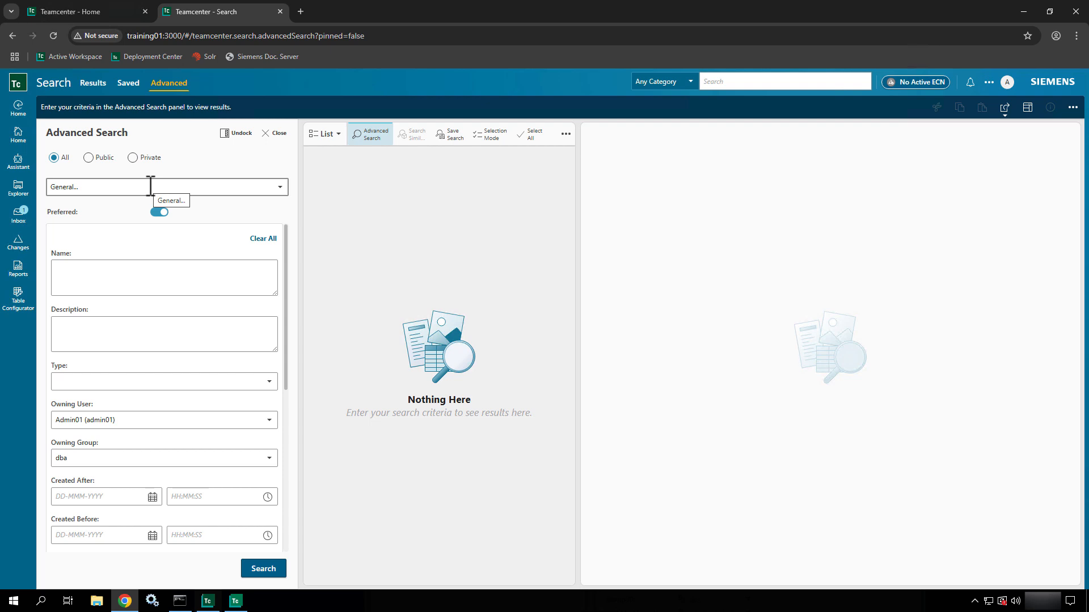
- Clear all criteria and search for Type Tile, then scroll through the 32 results
click(263, 241)
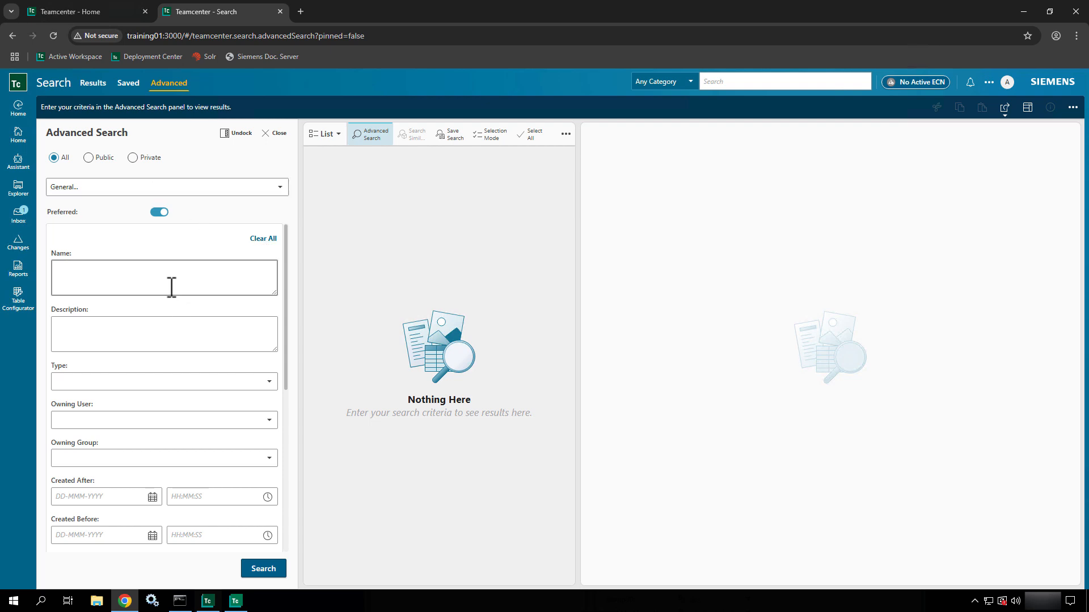
click(135, 385)
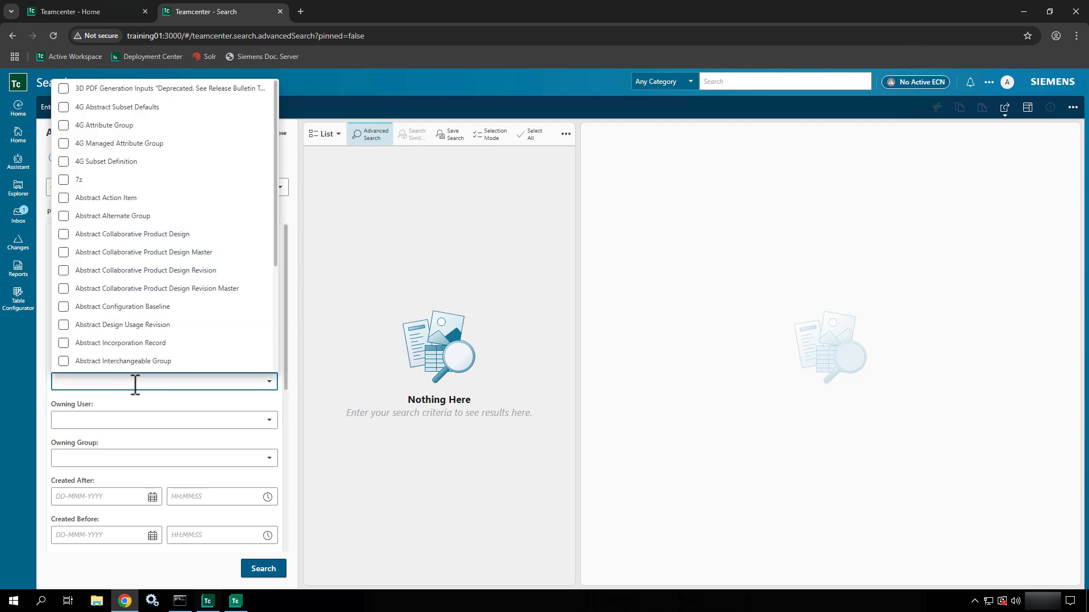
text(Til)
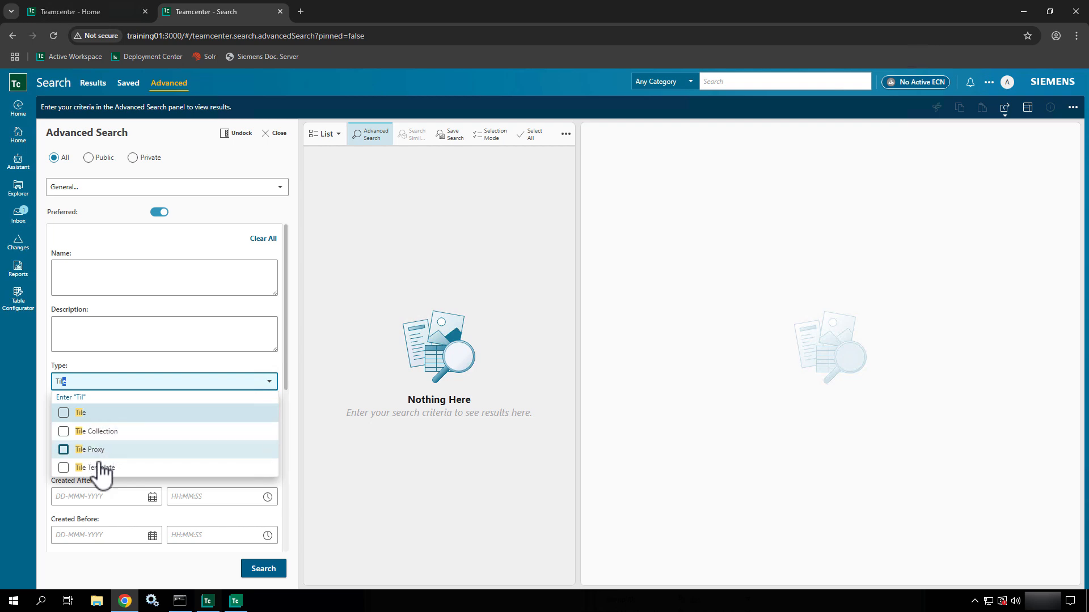
click(64, 413)
click(271, 573)
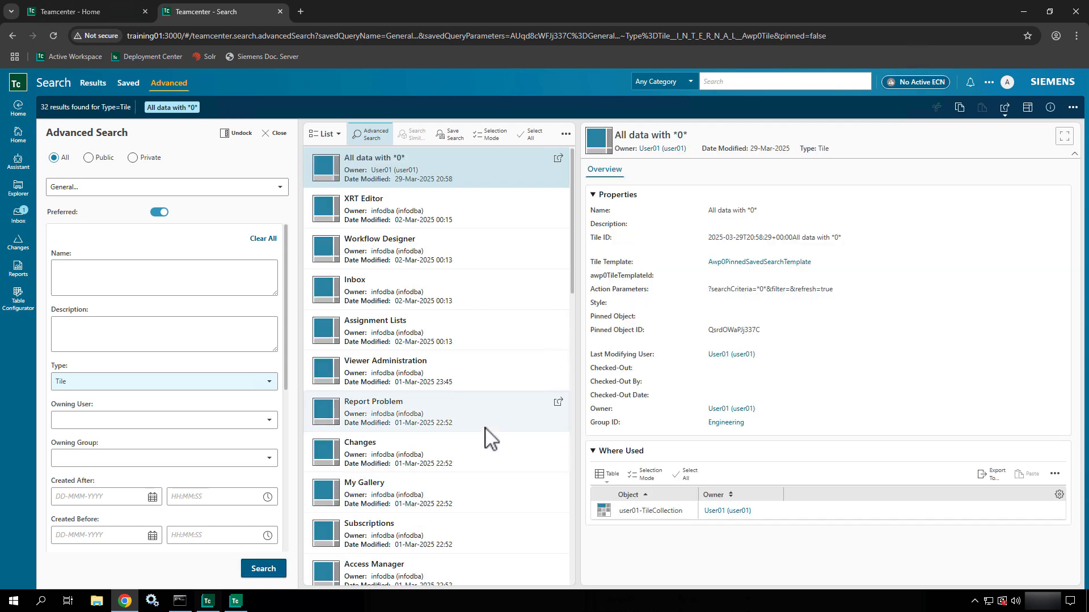
scroll(485, 428, down, 5)
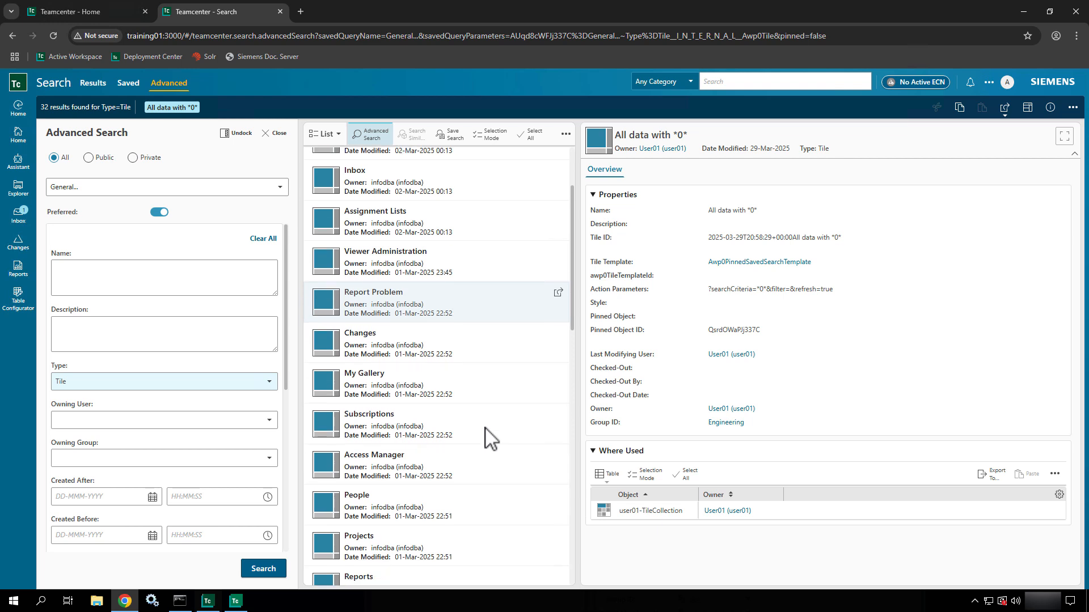
scroll(485, 428, down, 4)
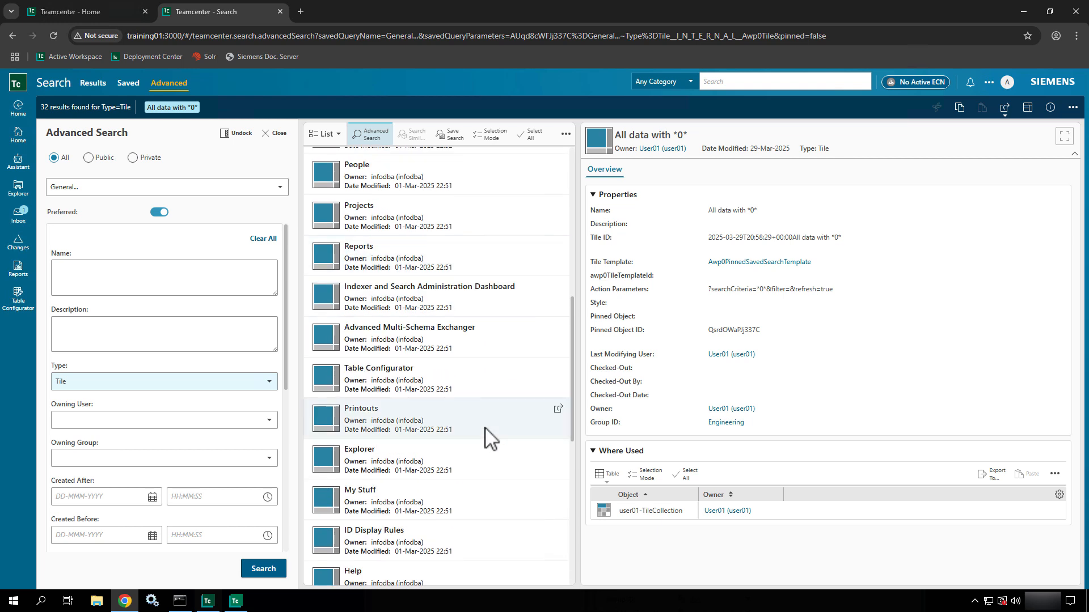
scroll(486, 429, down, 3)
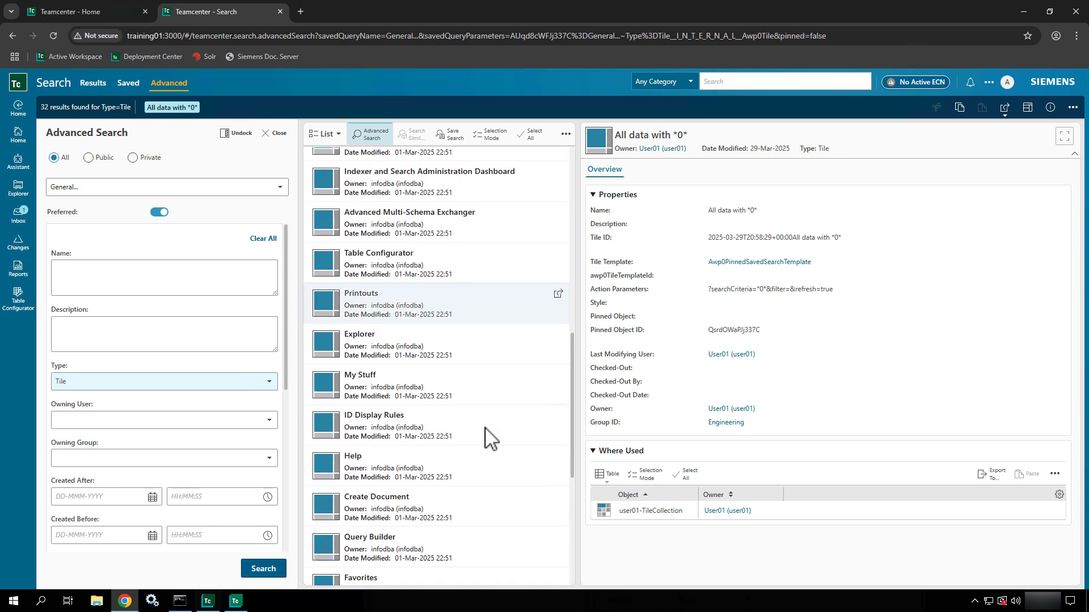
scroll(485, 438, down, 4)
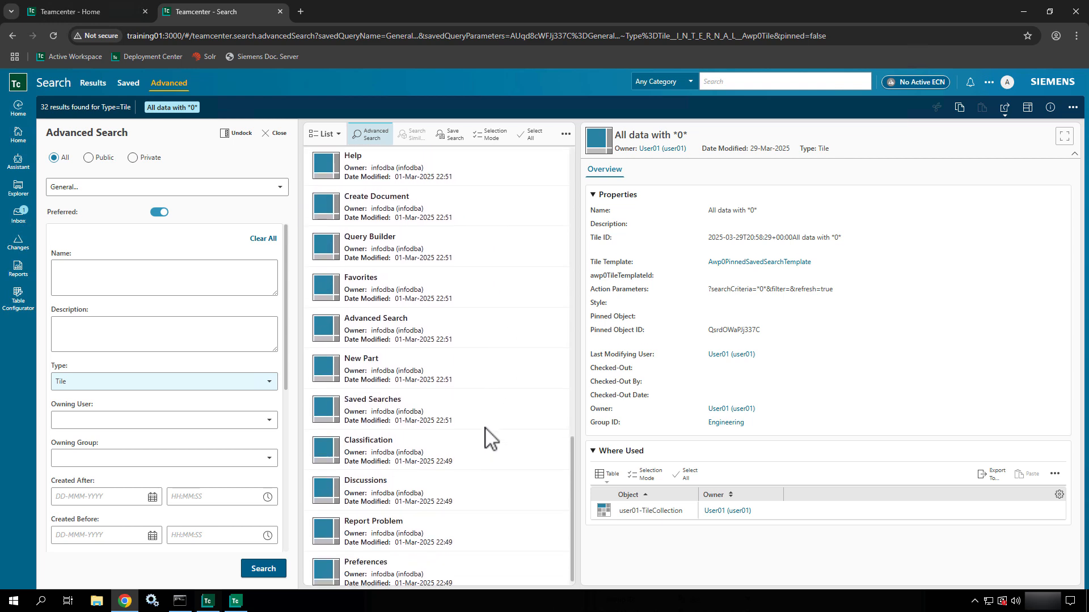
- Open the Preferences tile's overview and widen the Where Used Object column to show EbomWorkspace-TileCollection
click(420, 570)
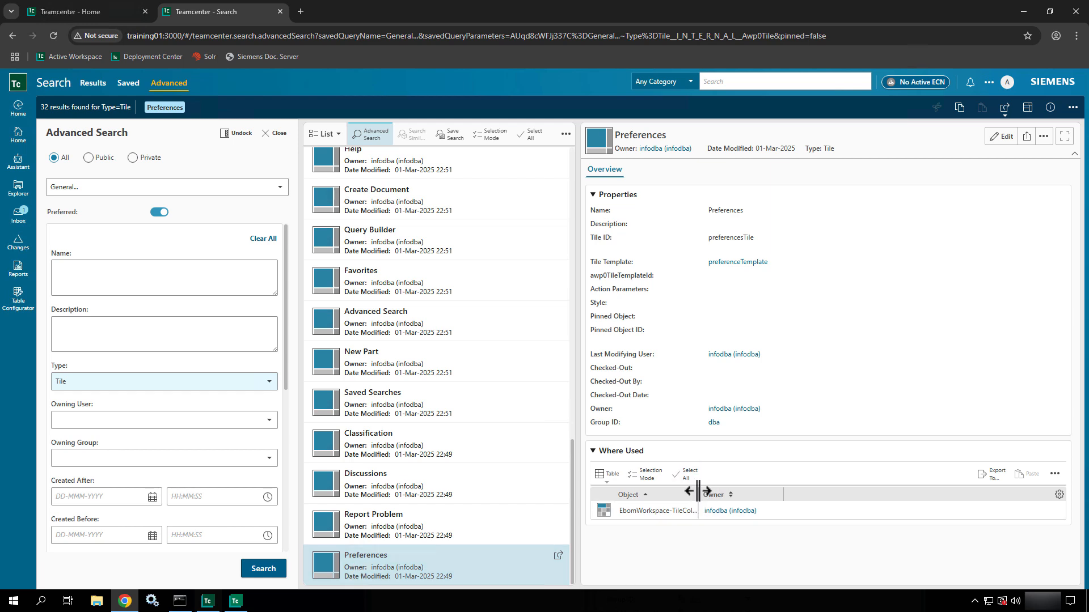
drag(698, 494, 761, 501)
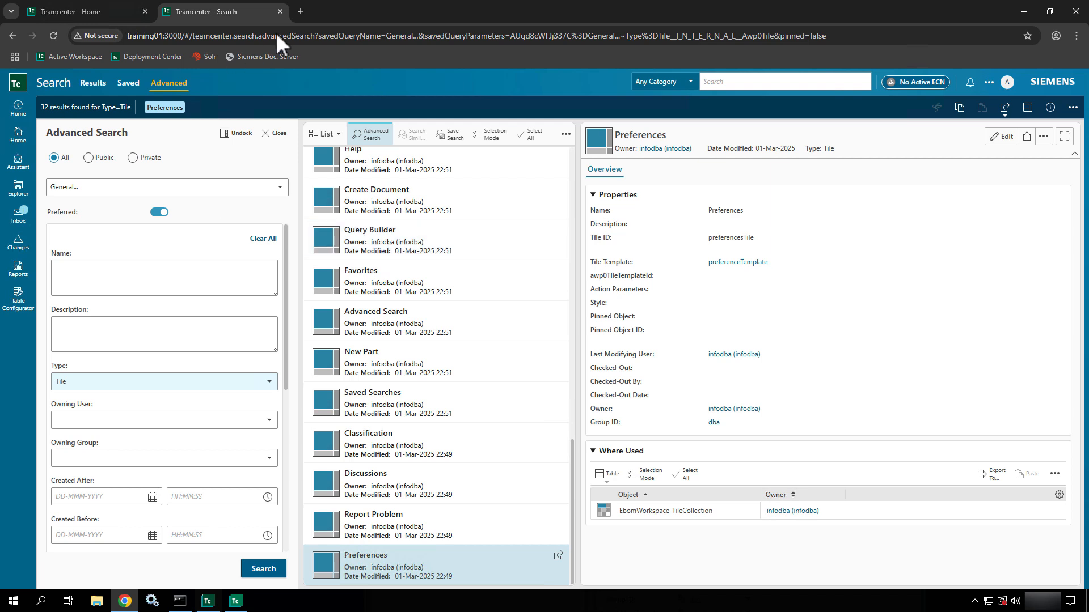
- Open Deployment Center in a new tab, sign in with the admin credentials, and open Environments
click(306, 16)
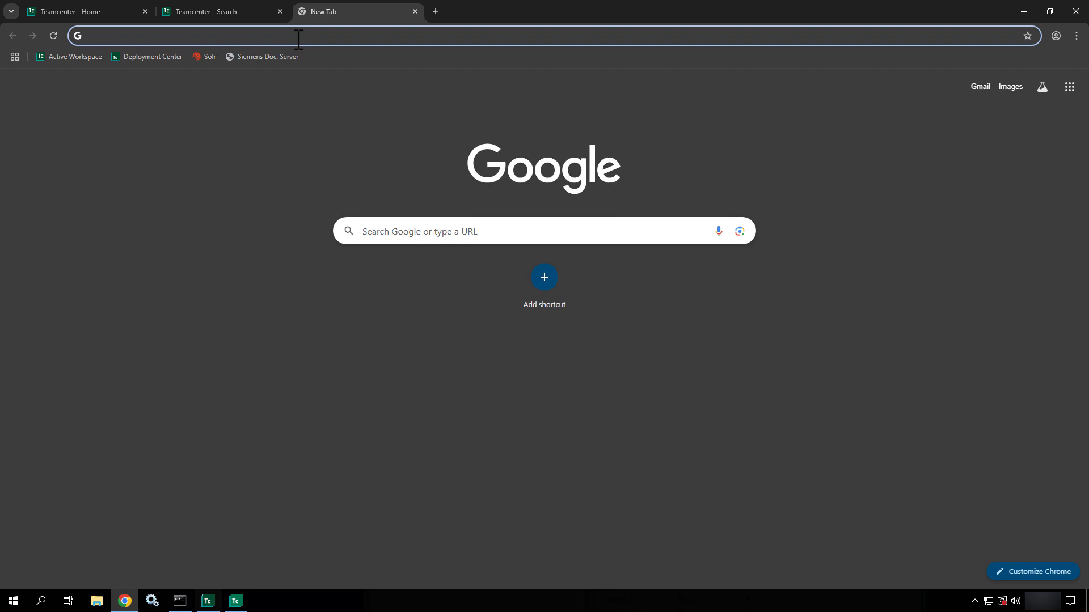
click(152, 54)
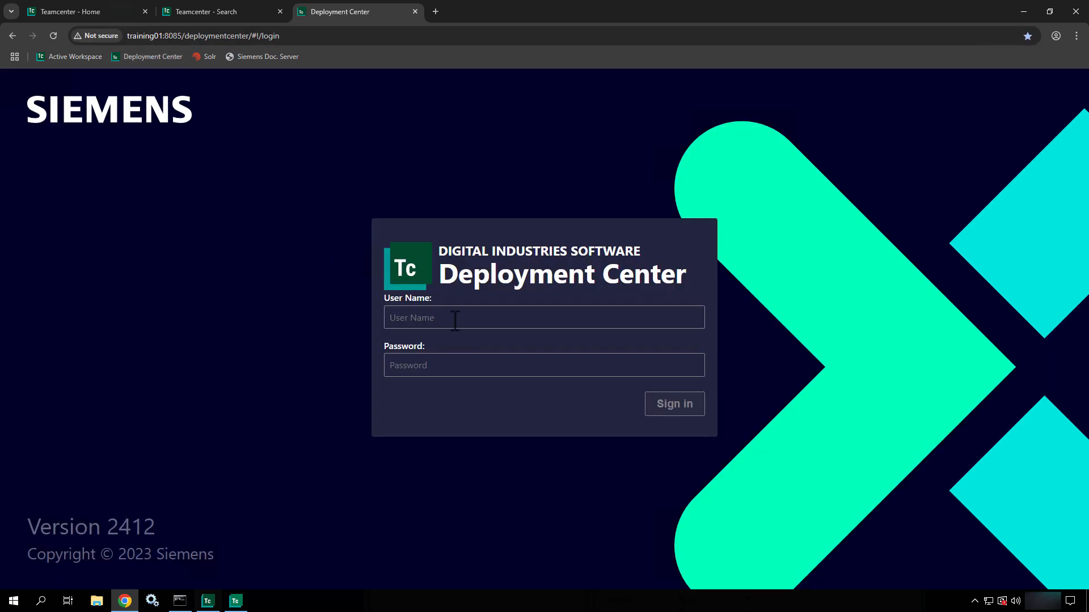
click(454, 321)
text(dcadmin)
key(Tab)
text(••••••••)
key(Return)
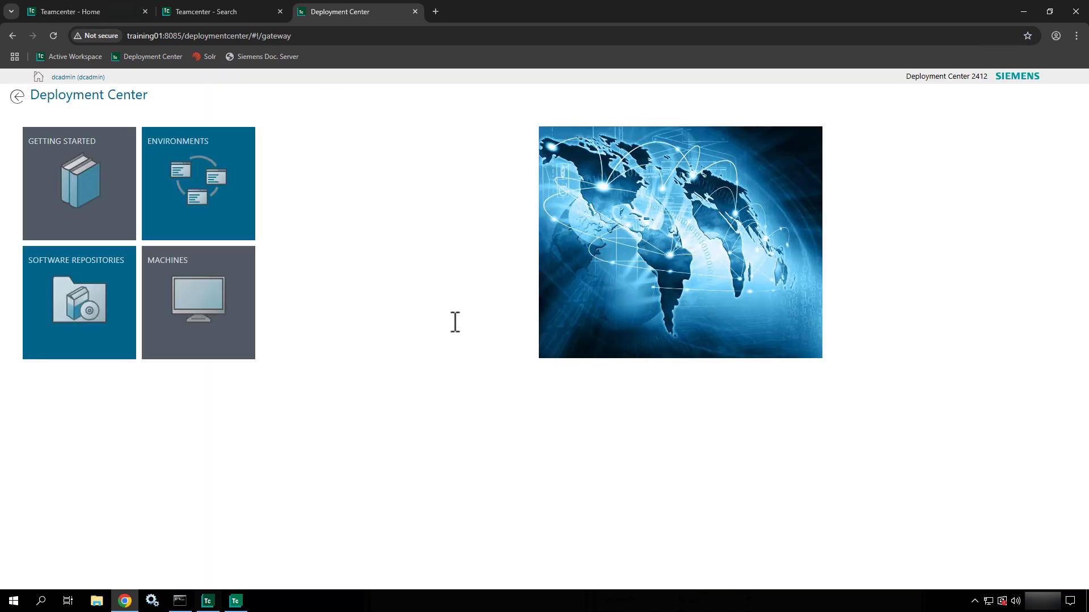
click(215, 200)
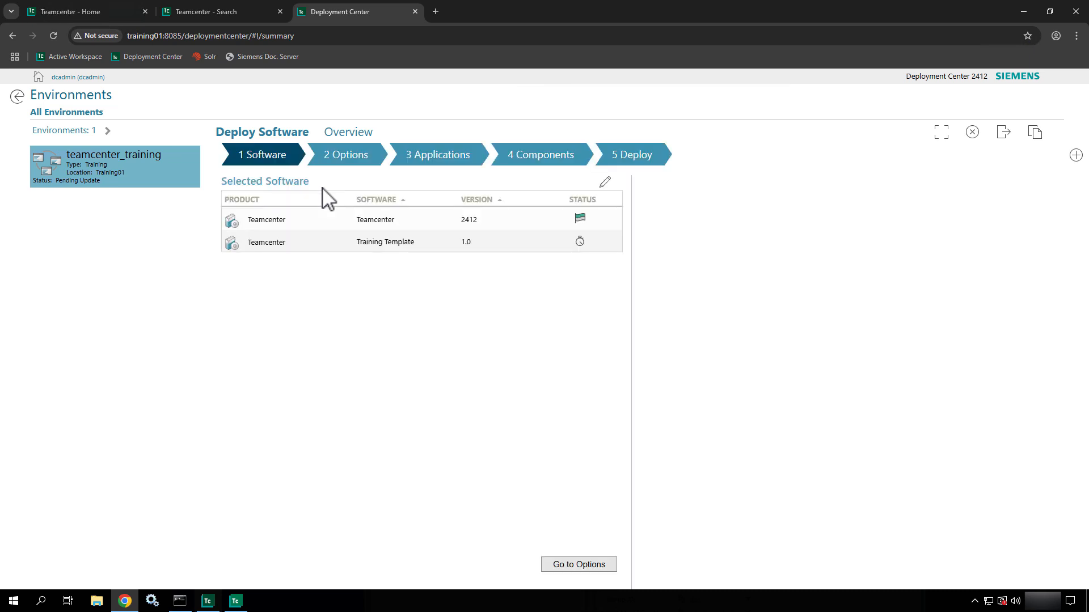
- Go to the deployment's Components step and scroll through the component list
click(555, 163)
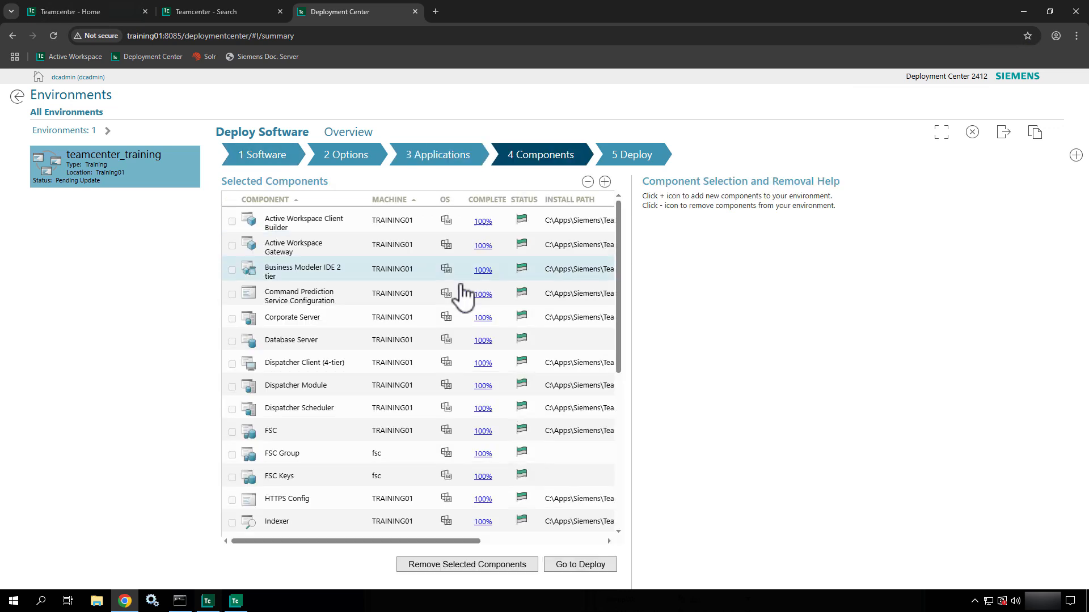
scroll(459, 301, down, 3)
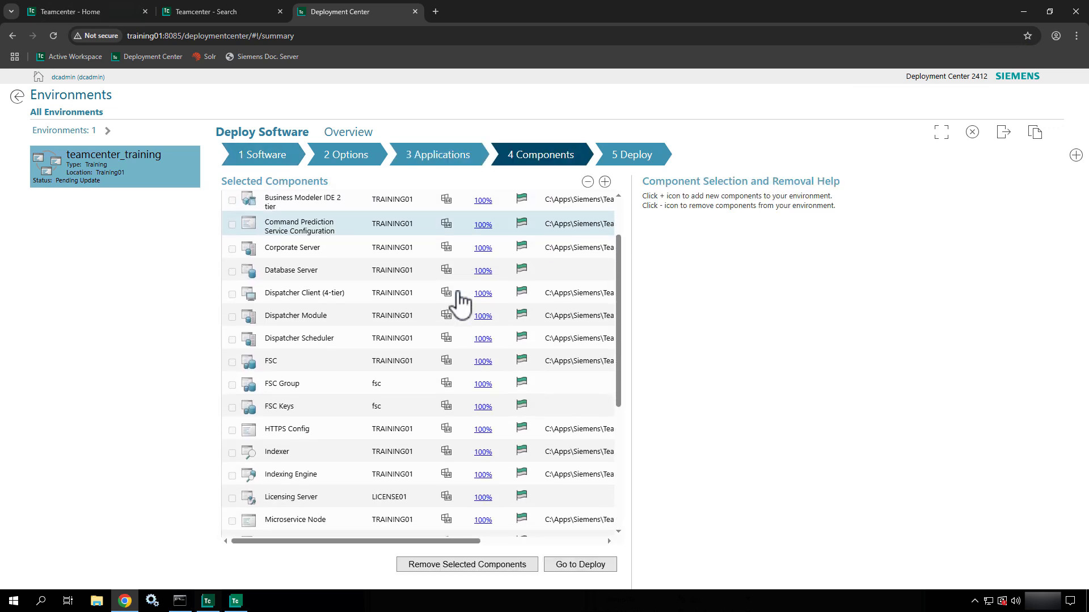
scroll(460, 300, down, 3)
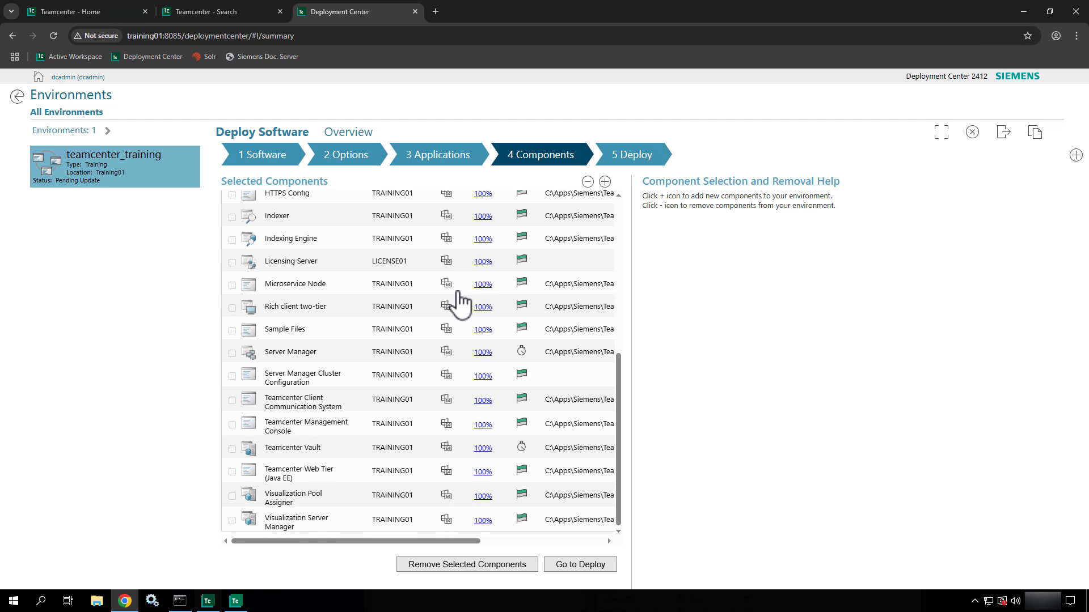
scroll(459, 301, up, 6)
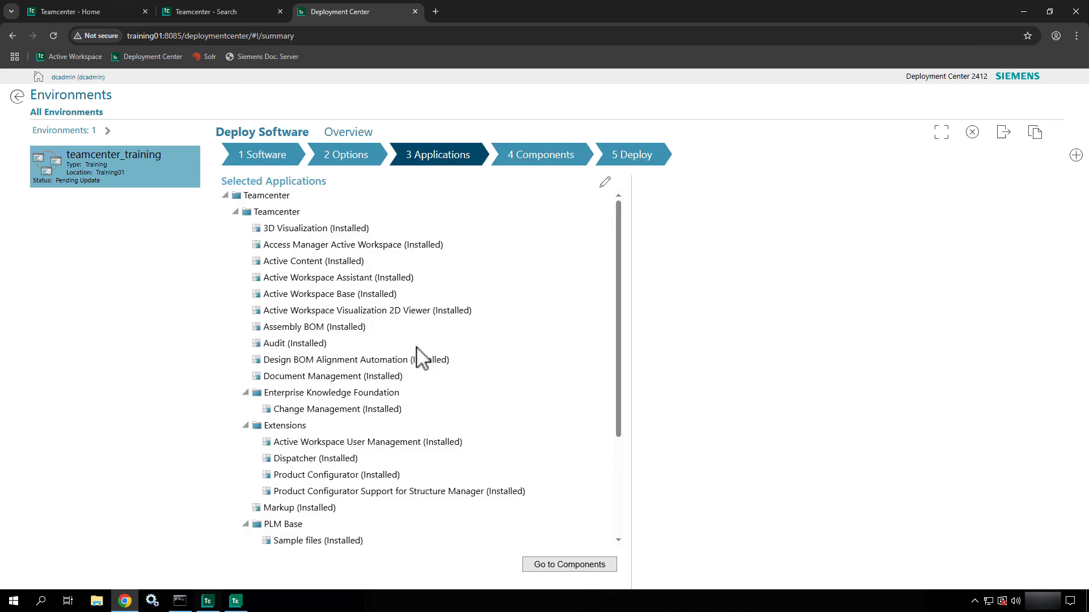
scroll(418, 357, down, 3)
scroll(418, 357, down, 3)
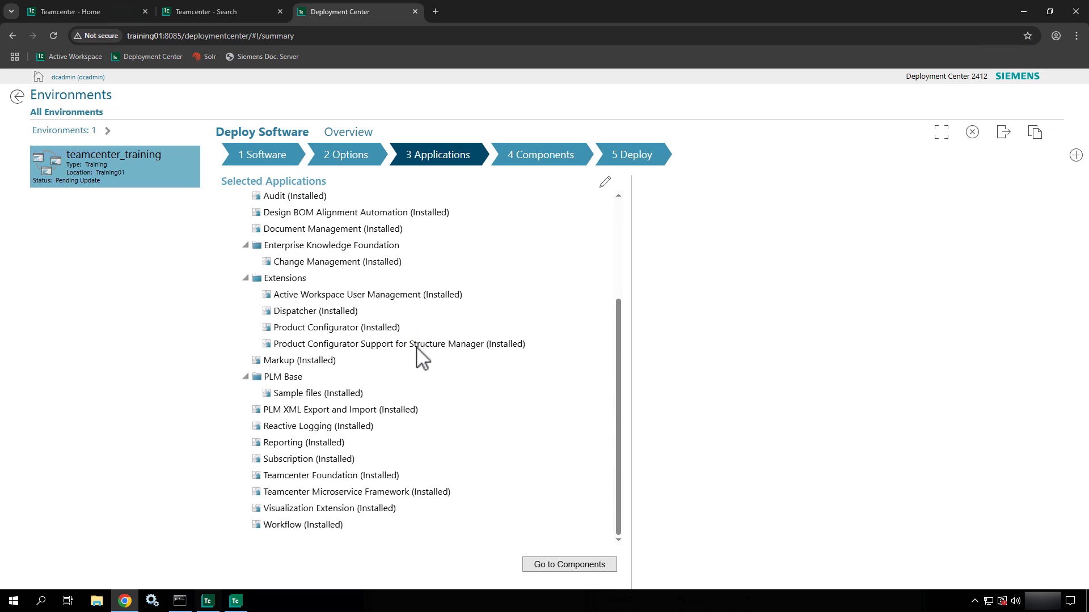
scroll(421, 354, up, 3)
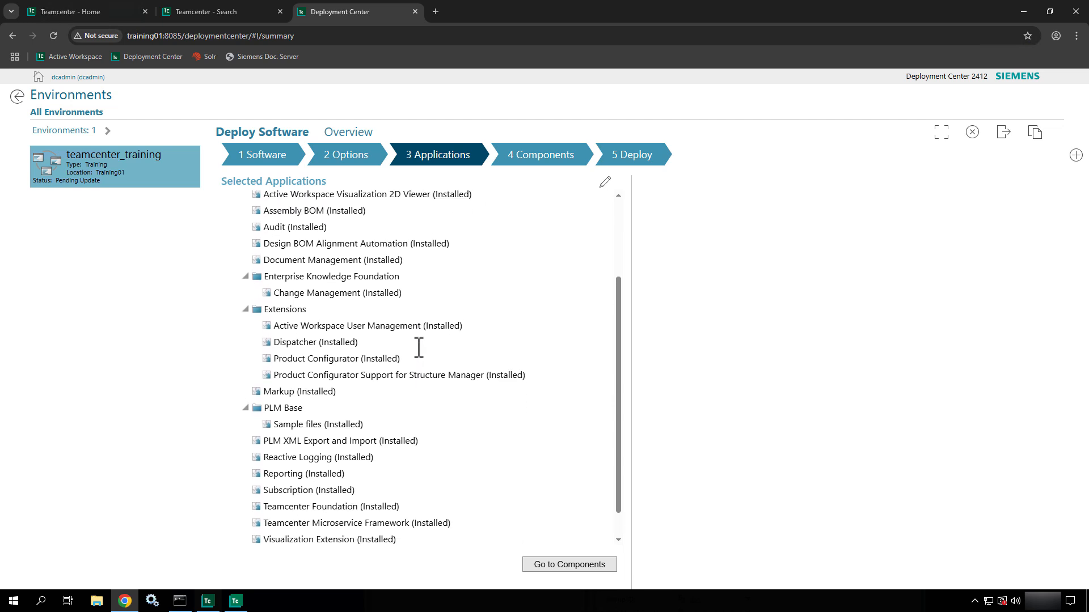
scroll(418, 347, up, 3)
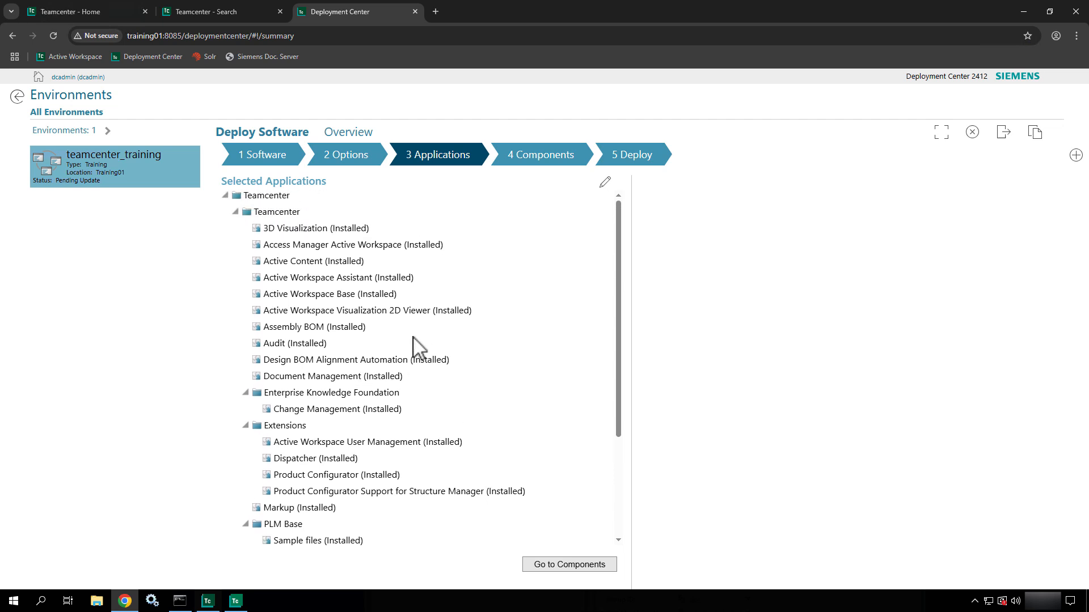
- Search the page for 'pref', then close the find bar
key(ctrl+f)
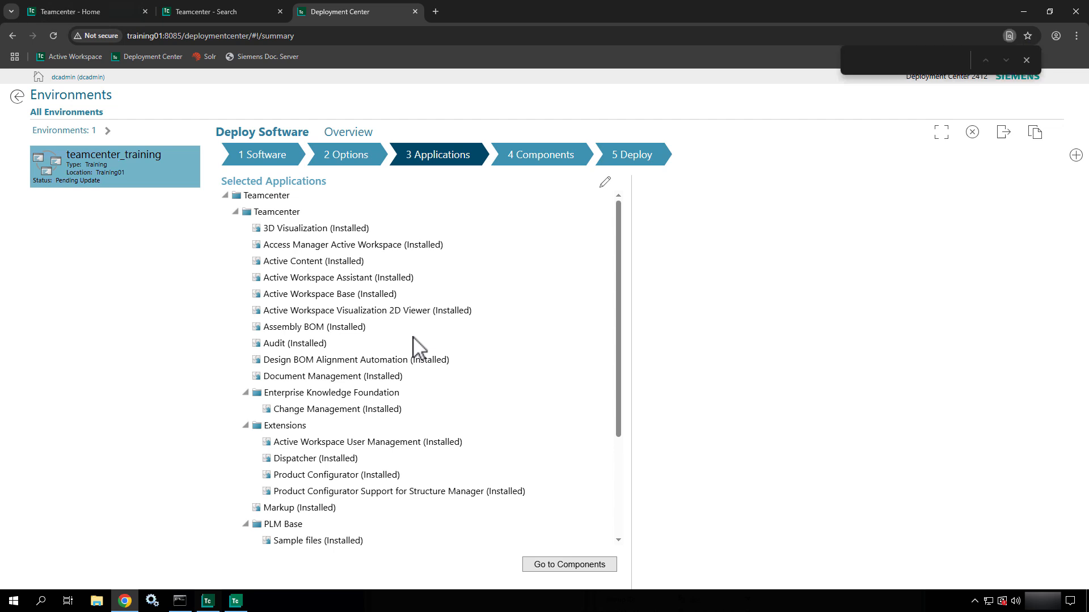
text(pref)
click(1027, 60)
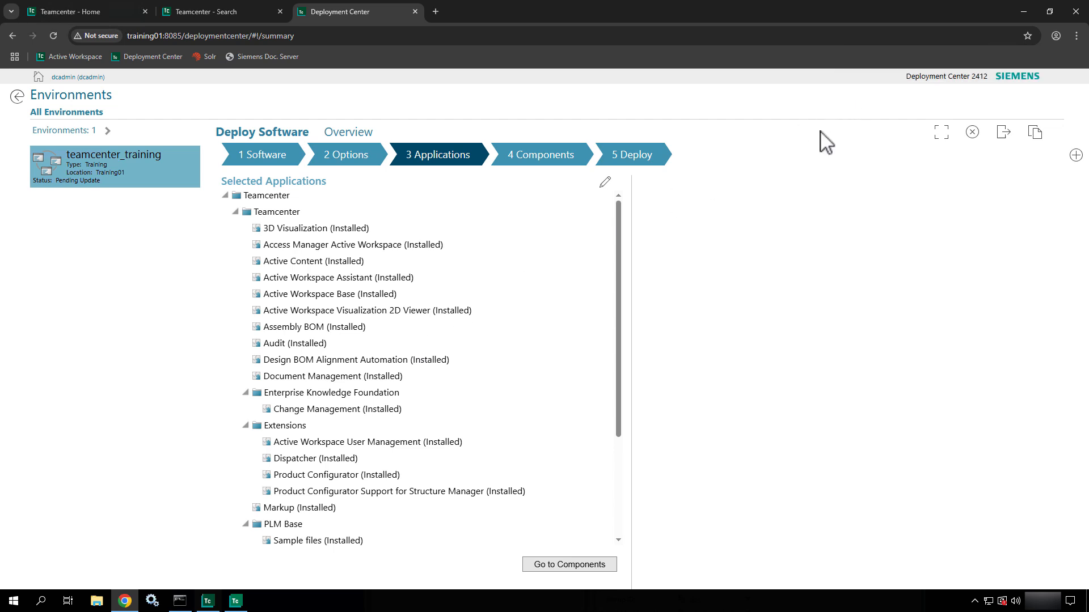
click(606, 182)
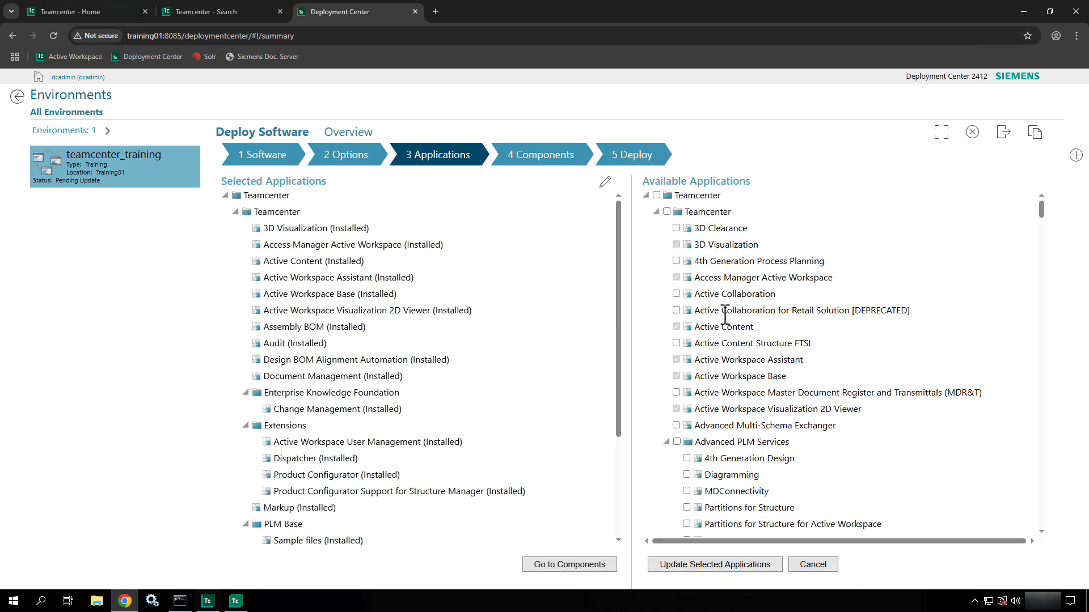
scroll(721, 367, down, 5)
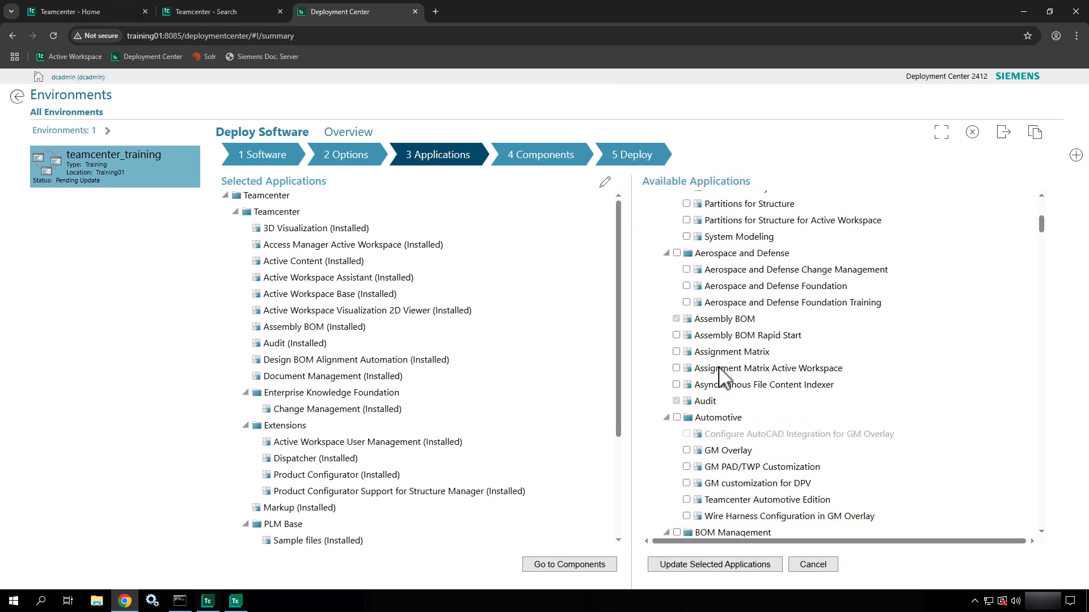
scroll(720, 367, up, 5)
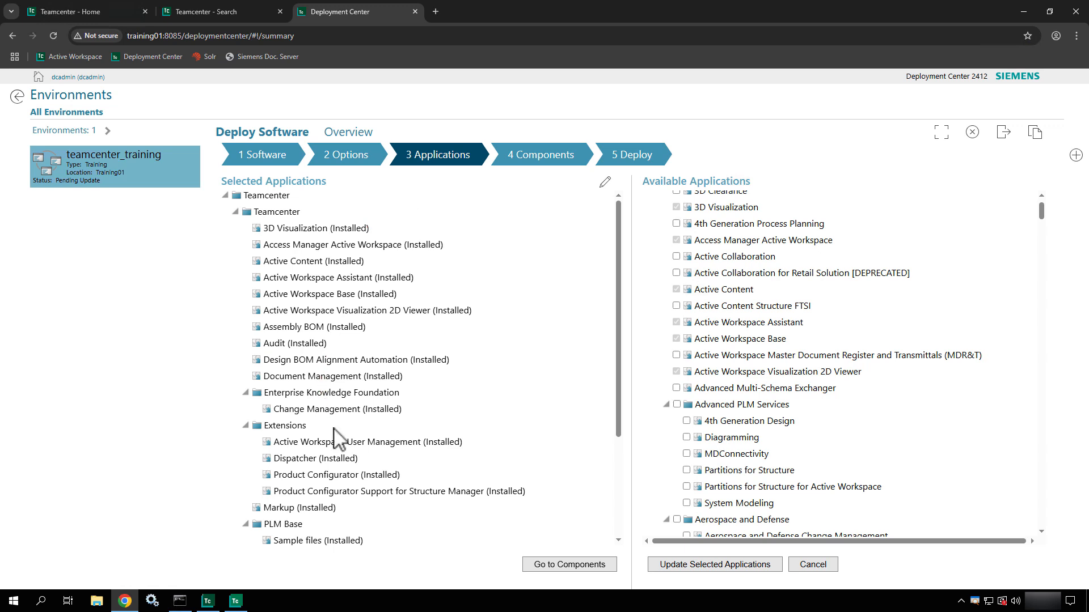
scroll(335, 442, down, 3)
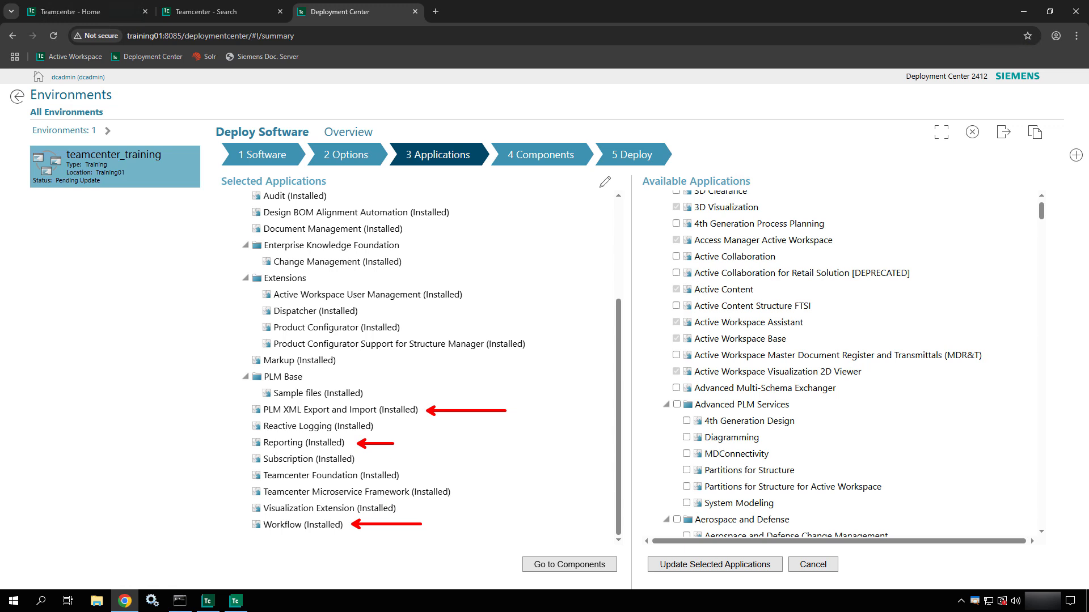
mouse_move(247, 503)
mouse_down()
mouse_move(347, 527)
mouse_move(412, 520)
mouse_up()
key(Escape)
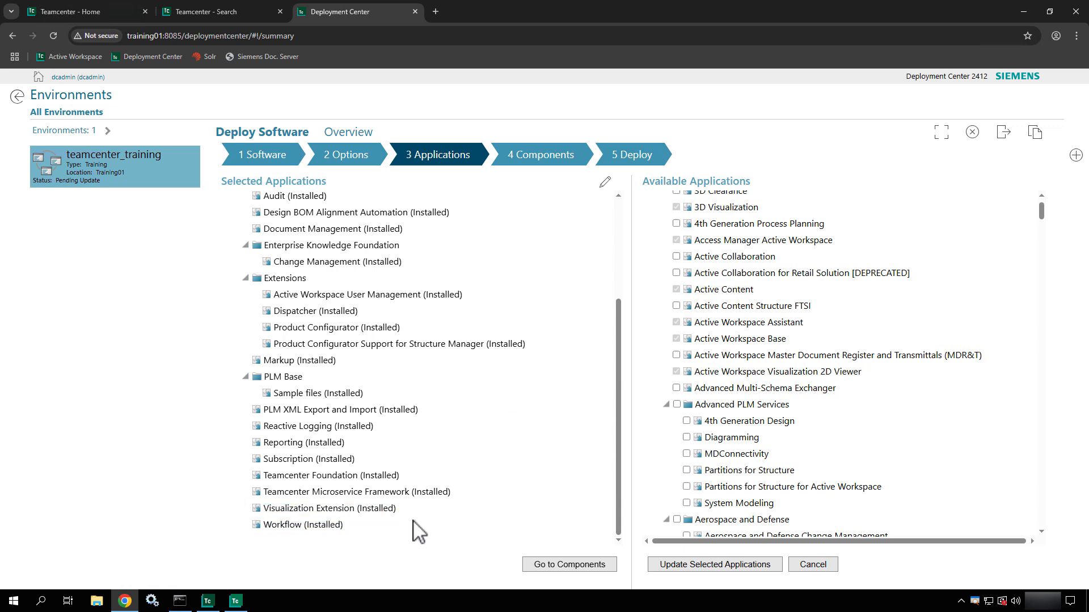
scroll(418, 530, up, 1)
scroll(418, 529, up, 2)
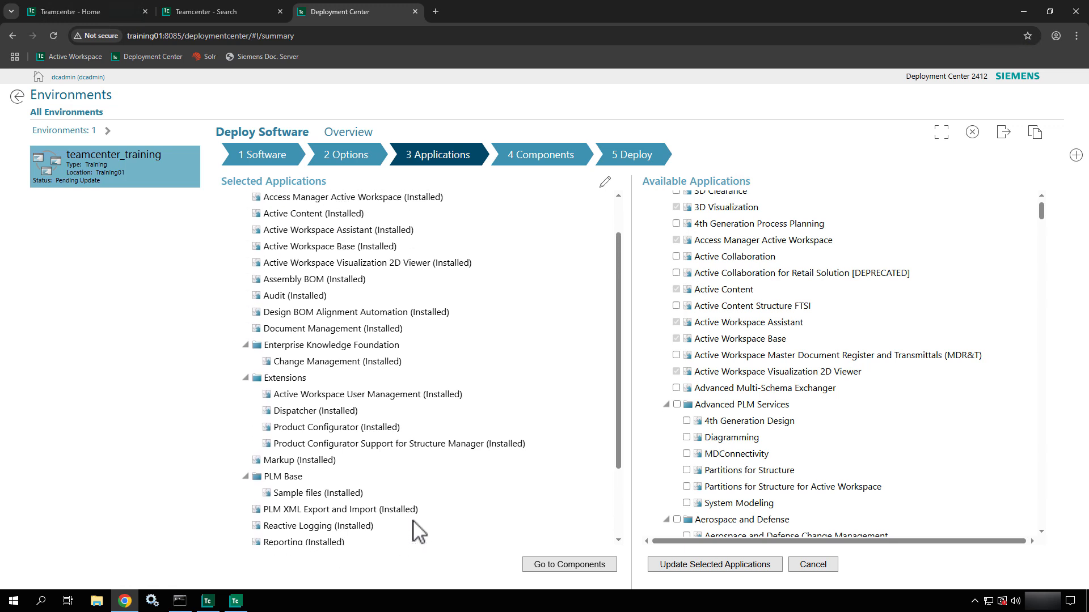
scroll(418, 531, up, 1)
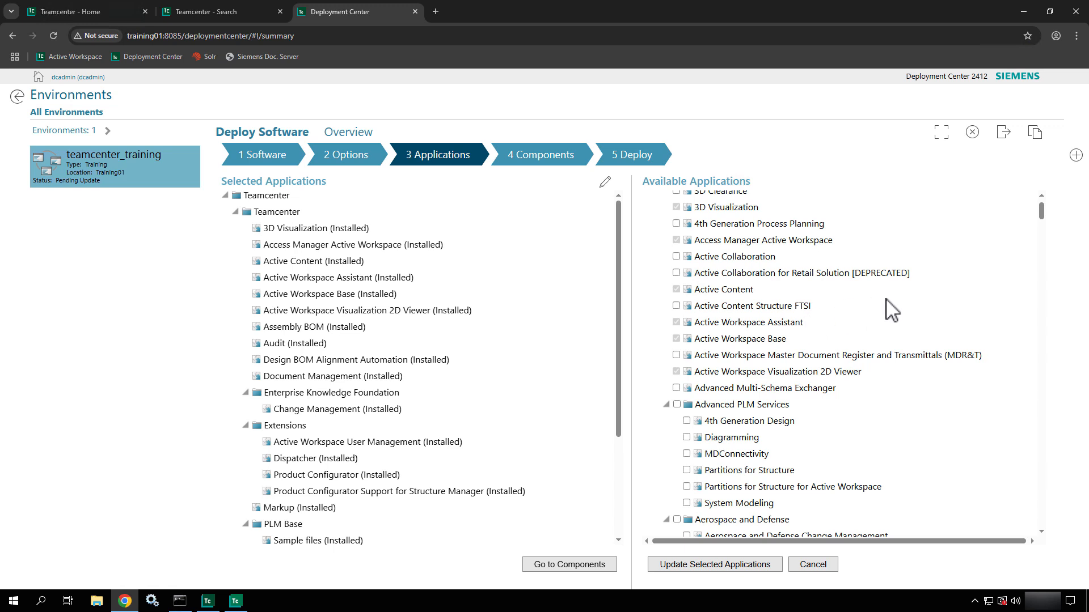
- Find Preference Management with page search and update the selected applications to include it
key(ctrl+f)
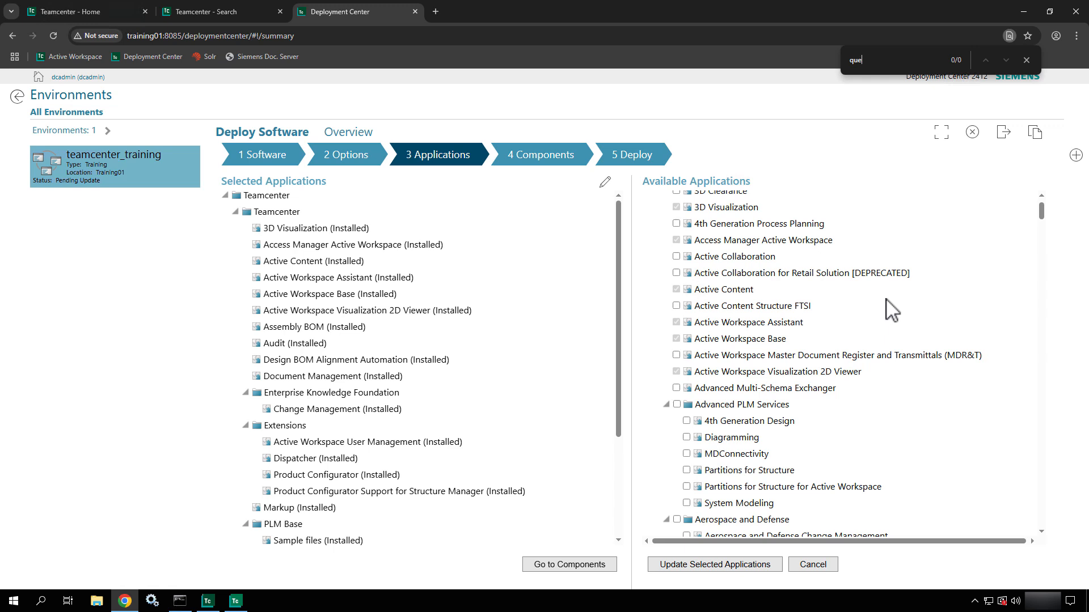
key(BackSpace)
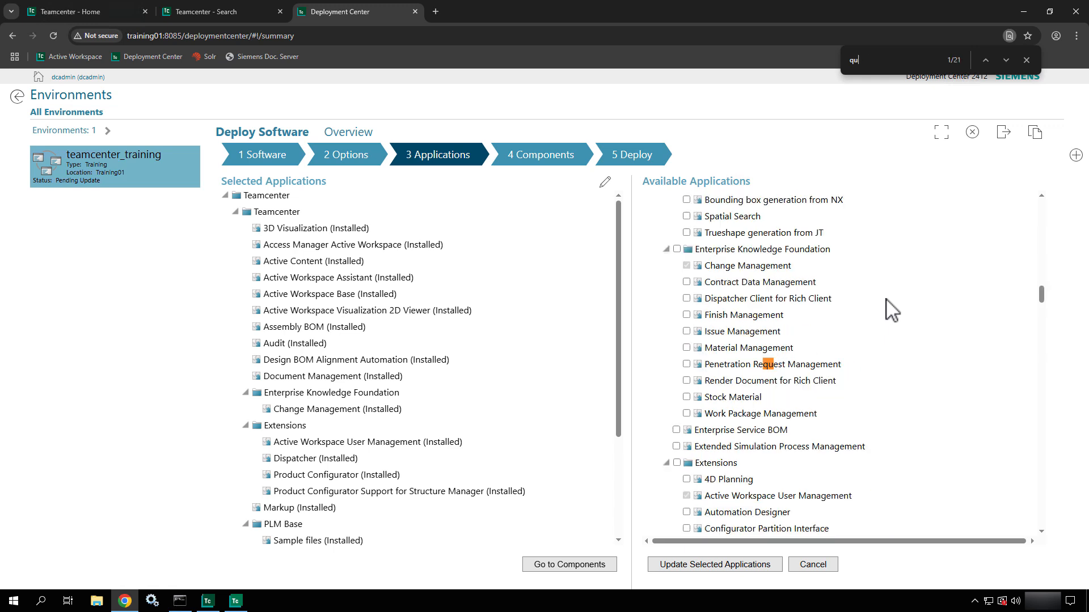
text(iry)
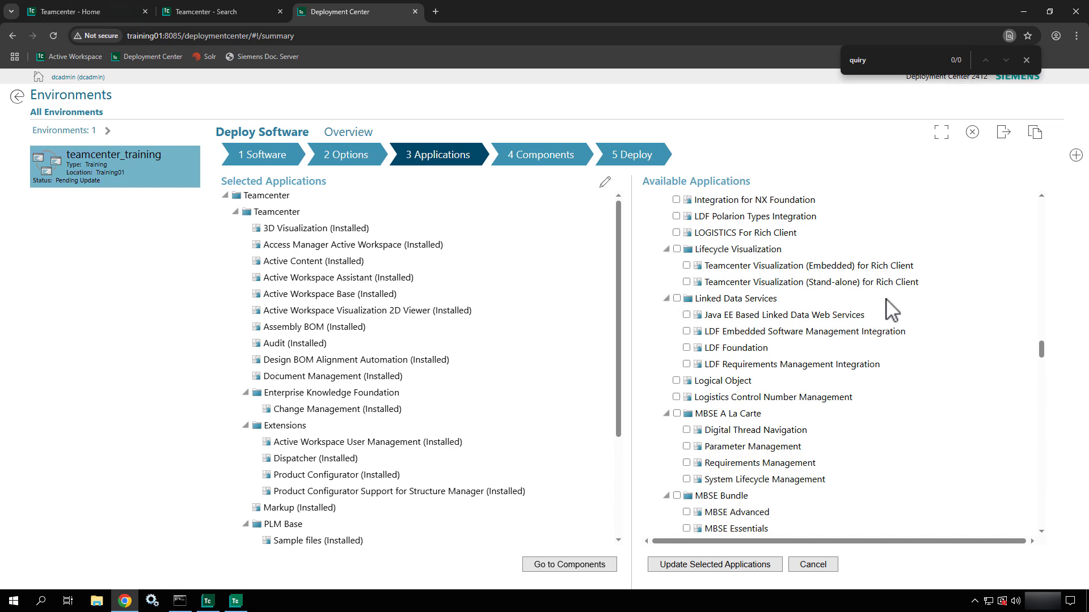
key(BackSpace)
key(BackSpace)
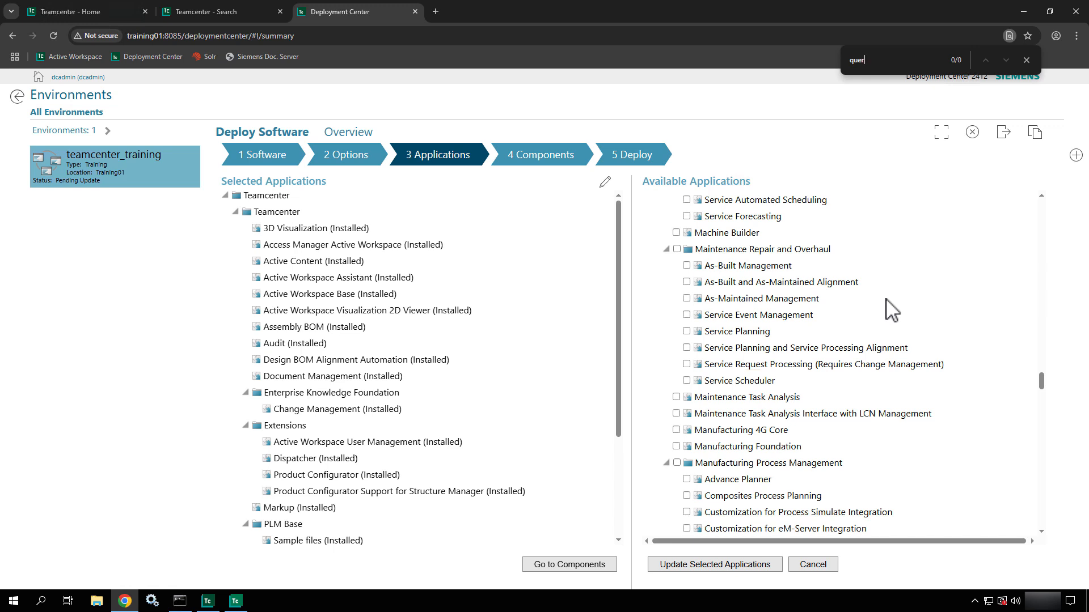
text(f)
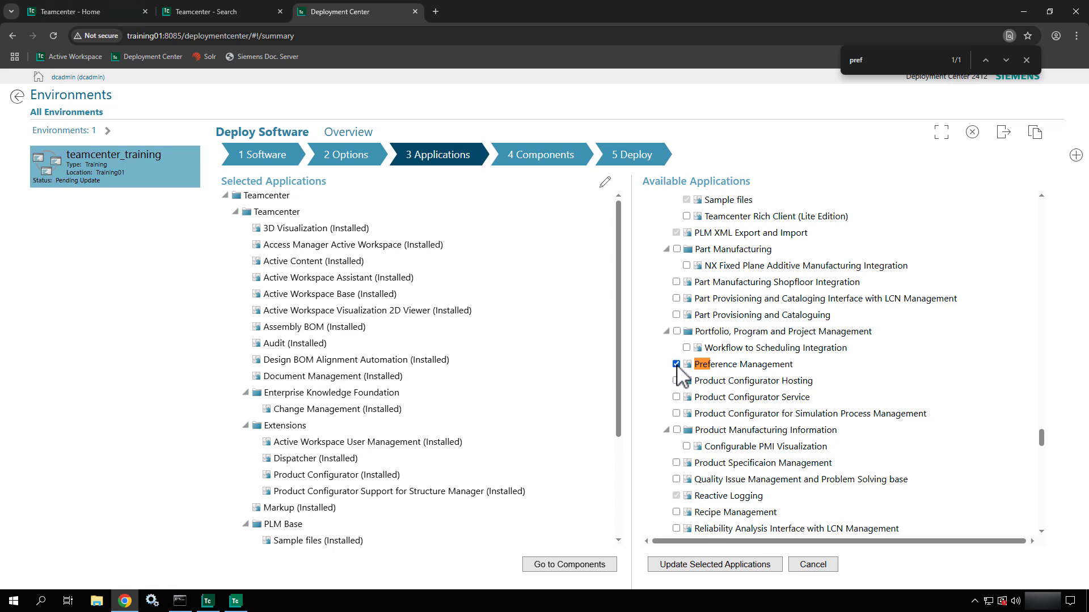
click(707, 565)
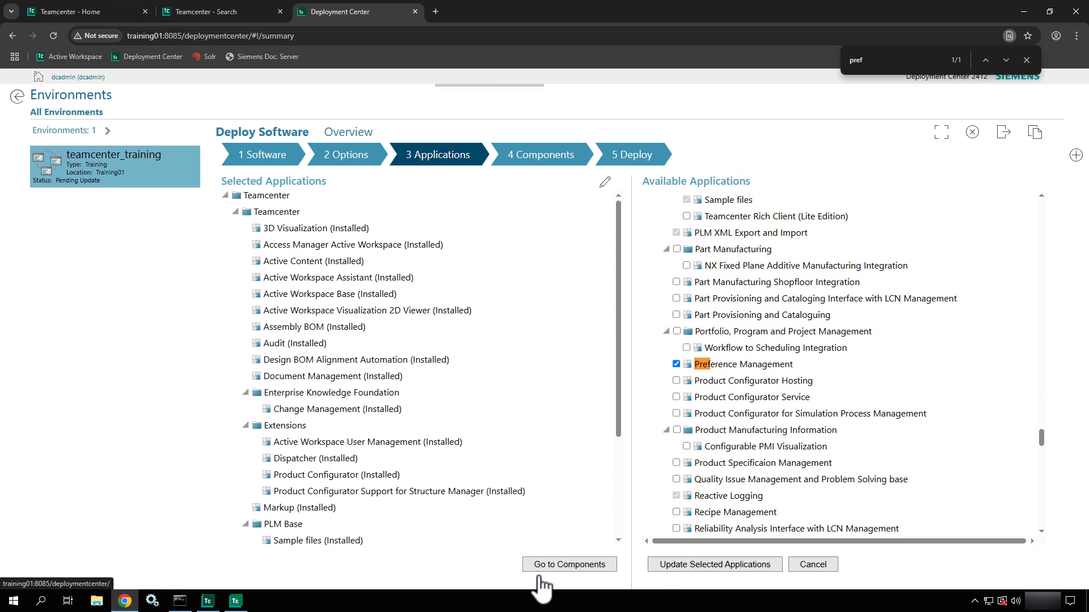
- Scroll the components list and highlight Preference Management's Pending Install status
scroll(485, 479, down, 3)
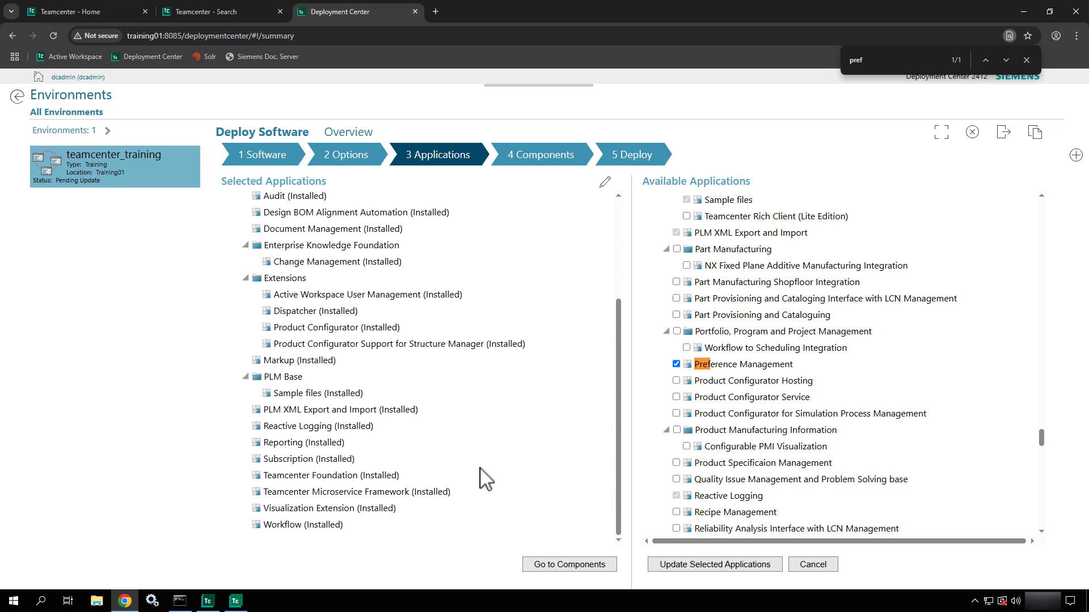
scroll(486, 479, up, 3)
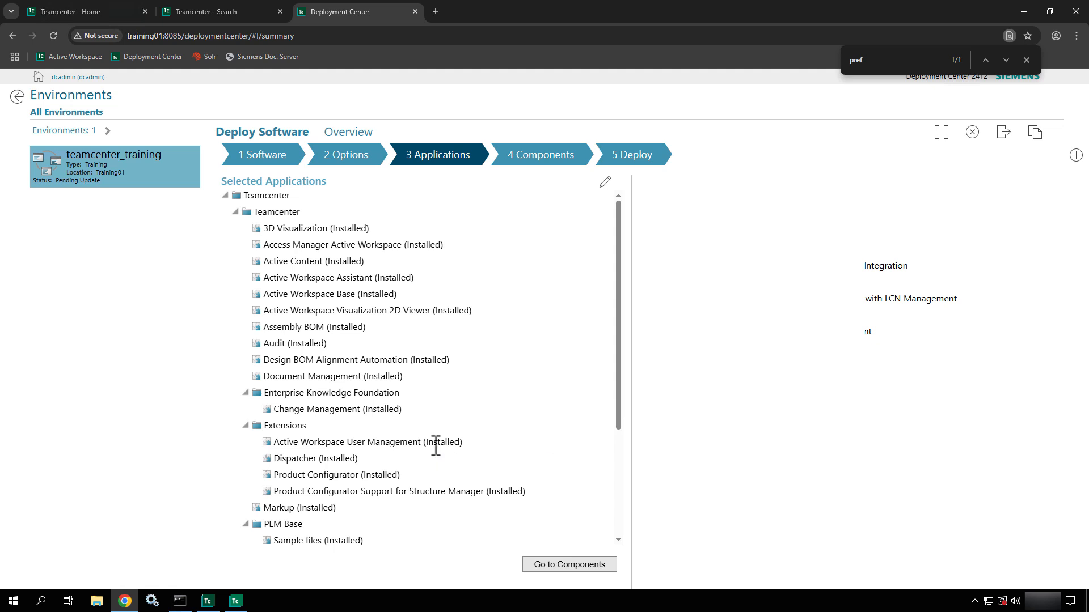
scroll(436, 446, down, 3)
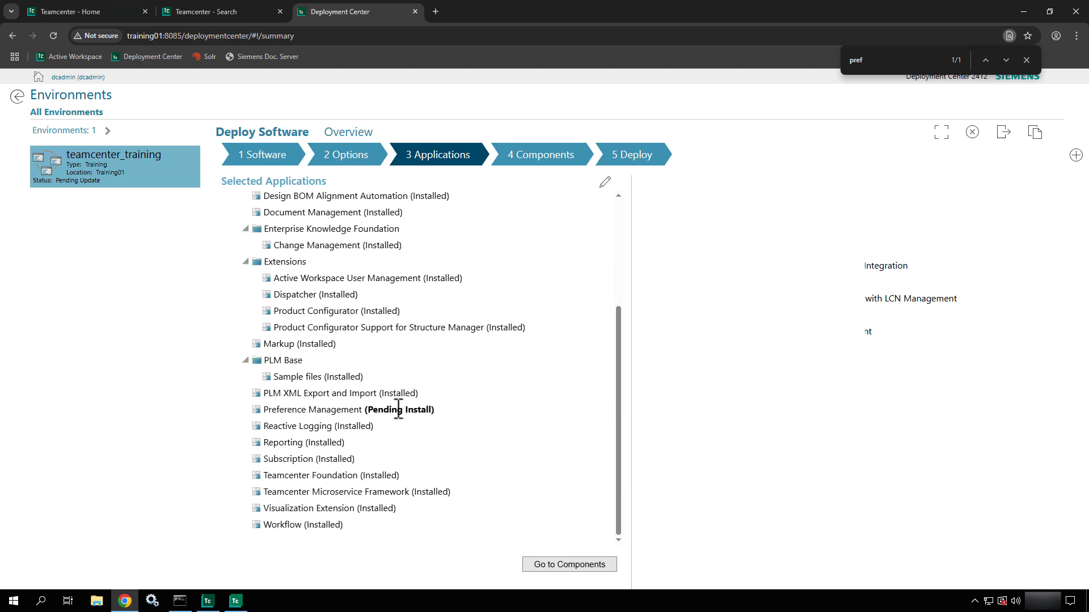
drag(437, 414, 301, 411)
- Review the Selected Components table, then advance to the Deploy step for teamcenter_training
click(544, 451)
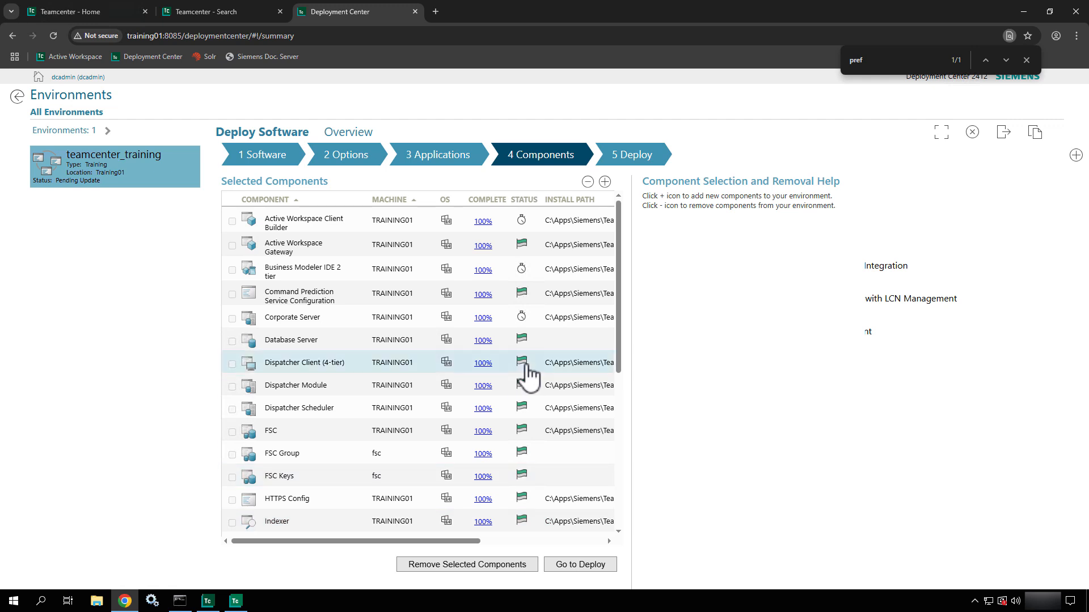
scroll(525, 372, down, 4)
scroll(528, 377, down, 1)
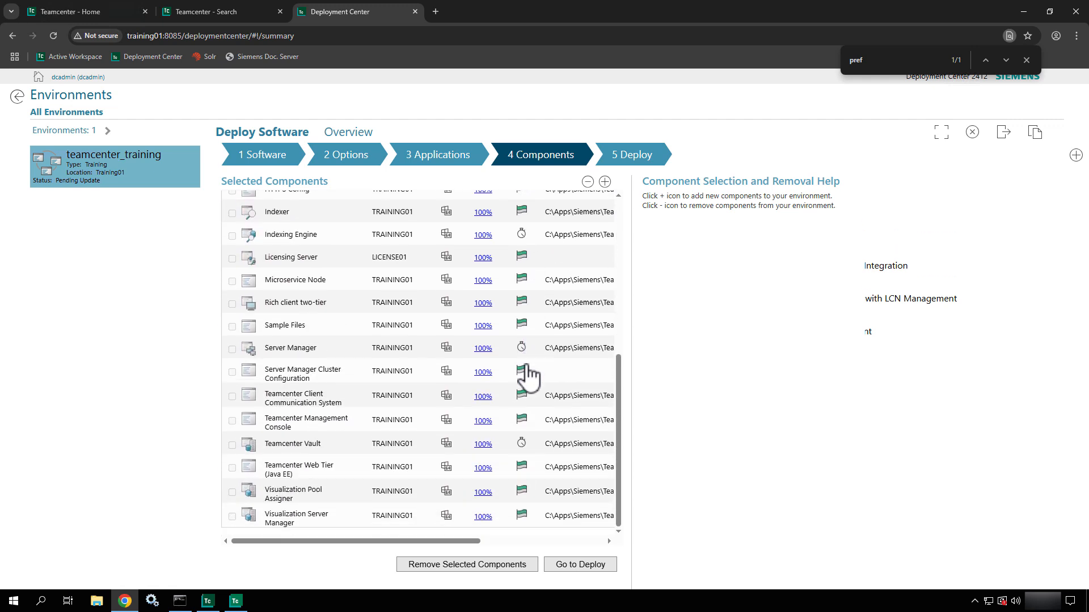
scroll(529, 374, up, 5)
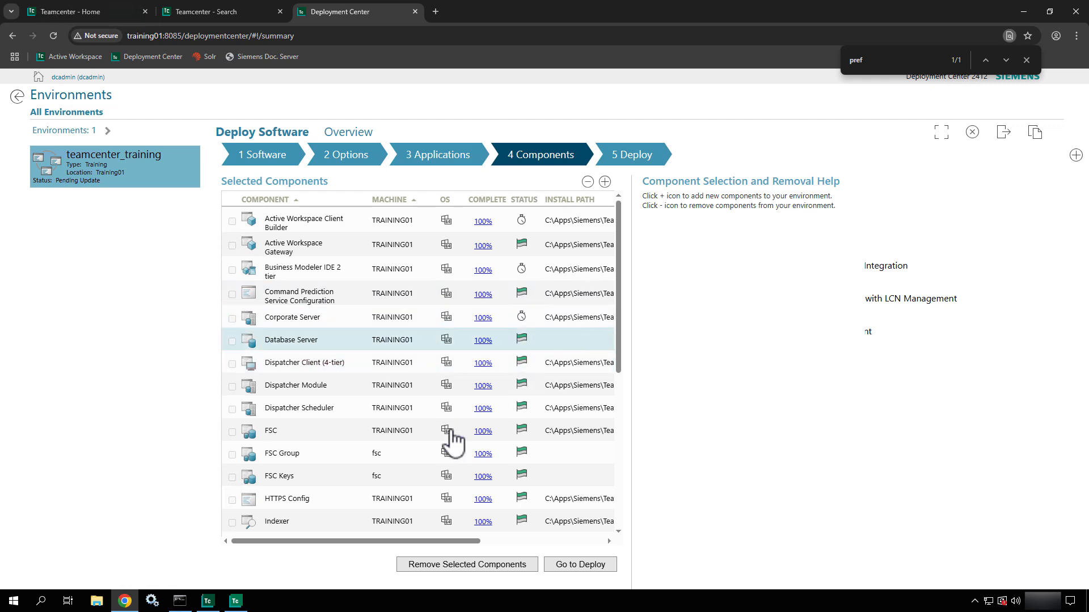
click(572, 569)
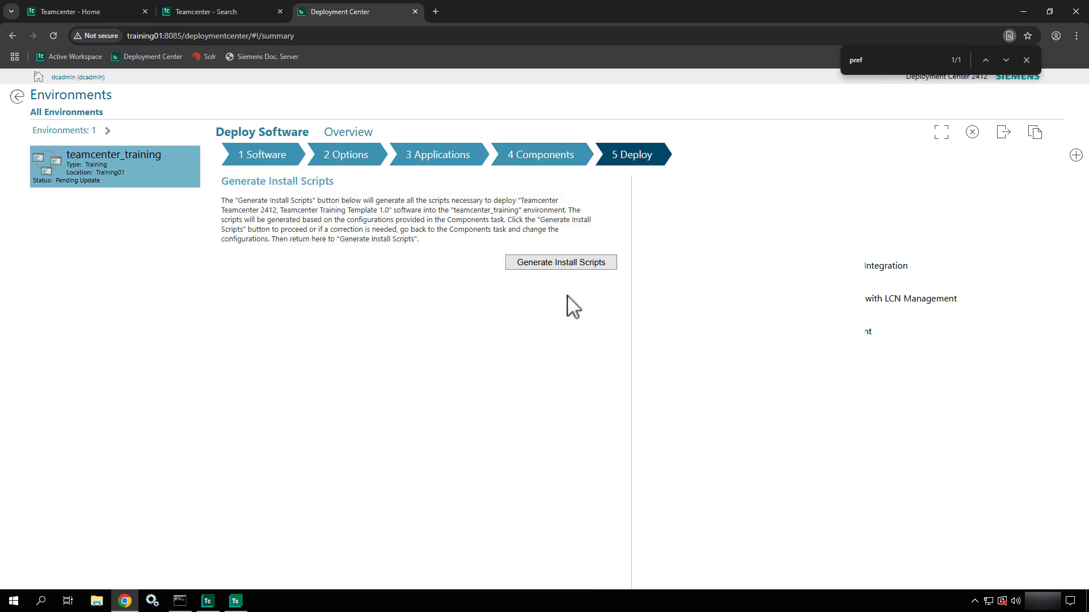
- Run Generate Install Scripts for the teamcenter_training environment on the Deploy step
click(562, 264)
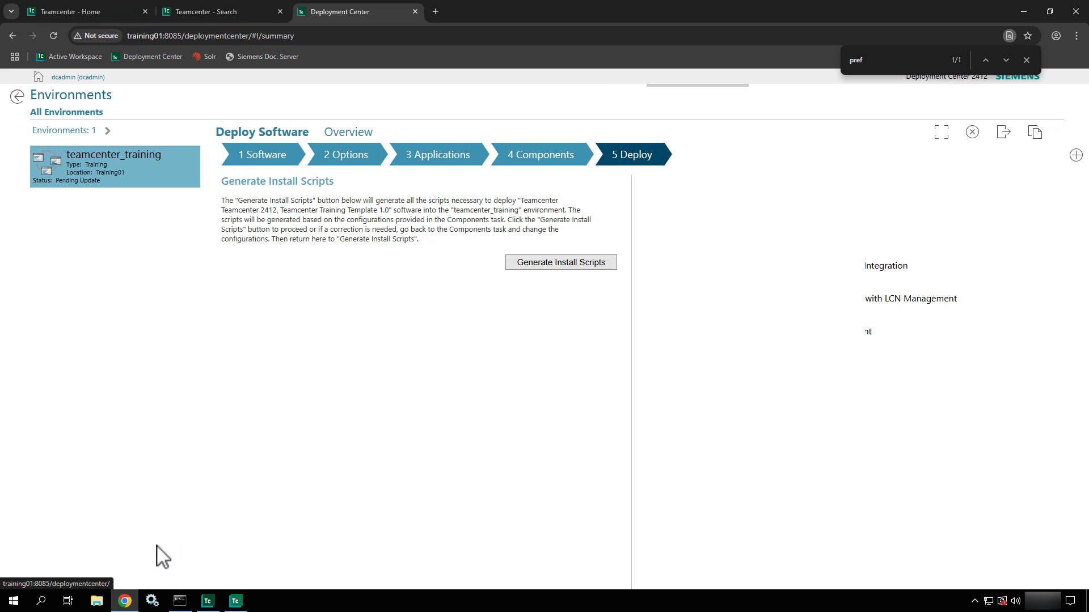
- Open File Explorer and navigate to C:\apps\Siemens\DeploymentCenter
click(97, 602)
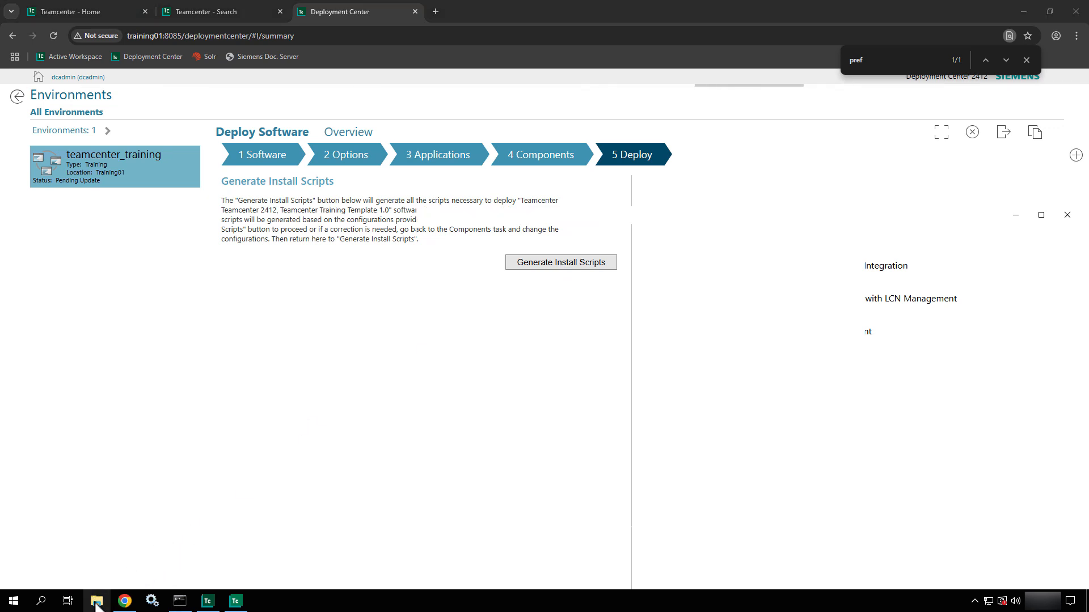
drag(582, 220, 316, 214)
double_click(296, 397)
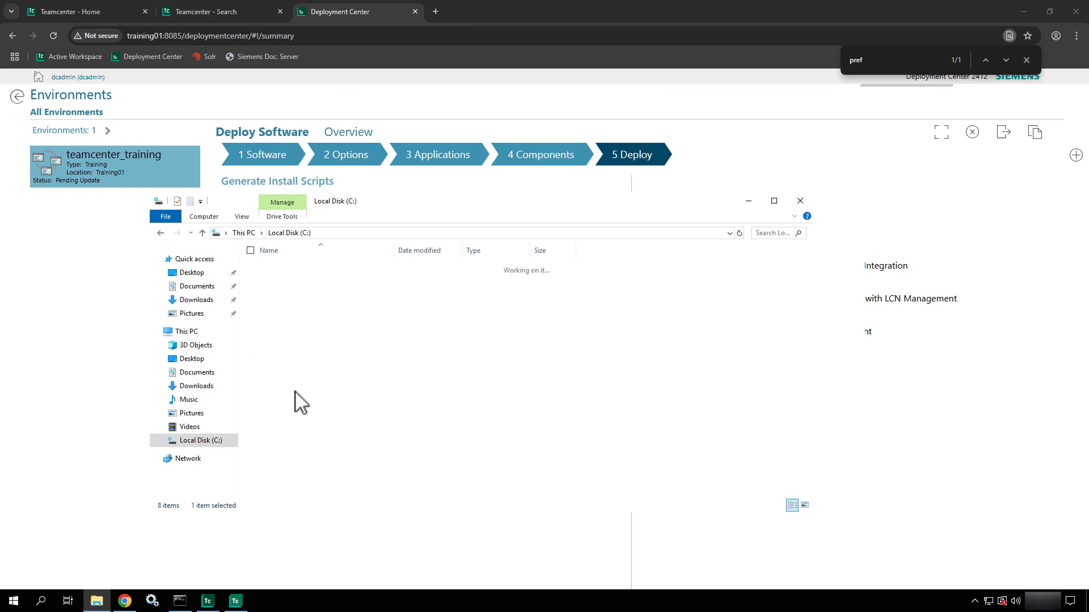
double_click(283, 269)
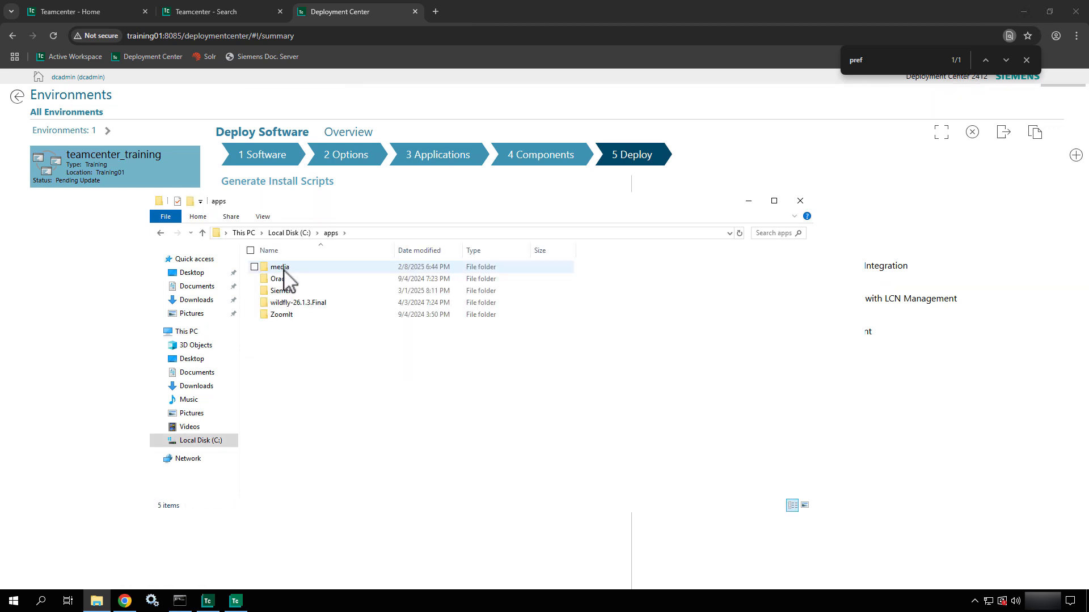
double_click(283, 291)
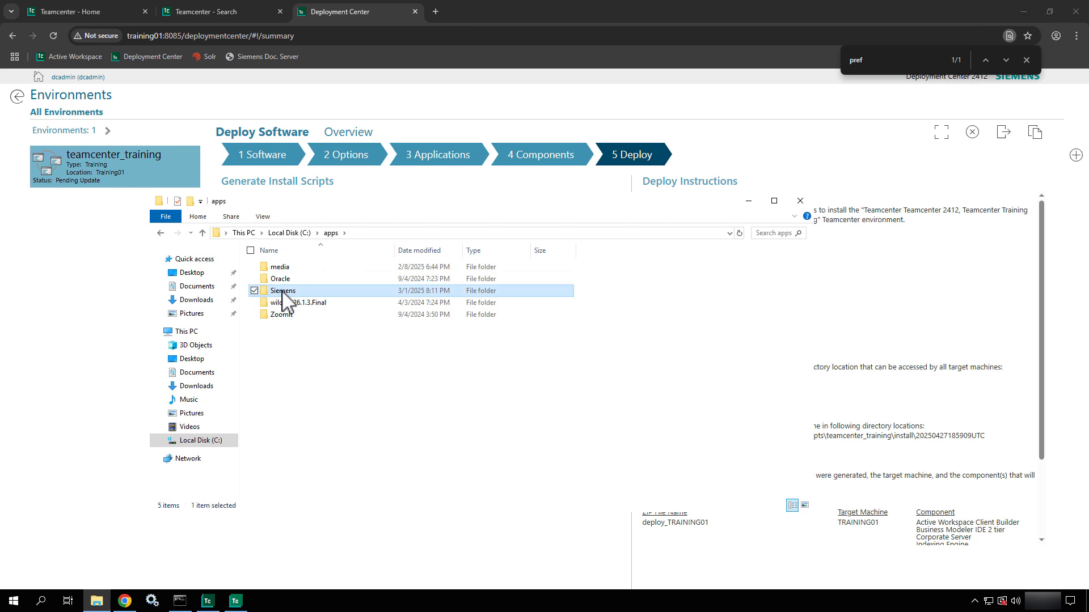
click(297, 269)
double_click(297, 267)
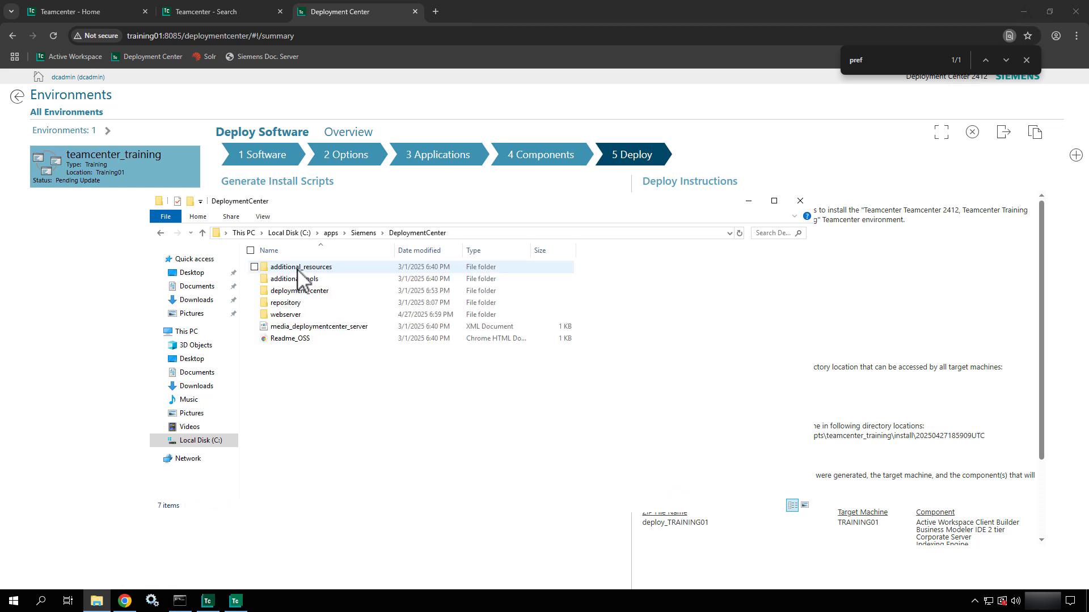
double_click(286, 302)
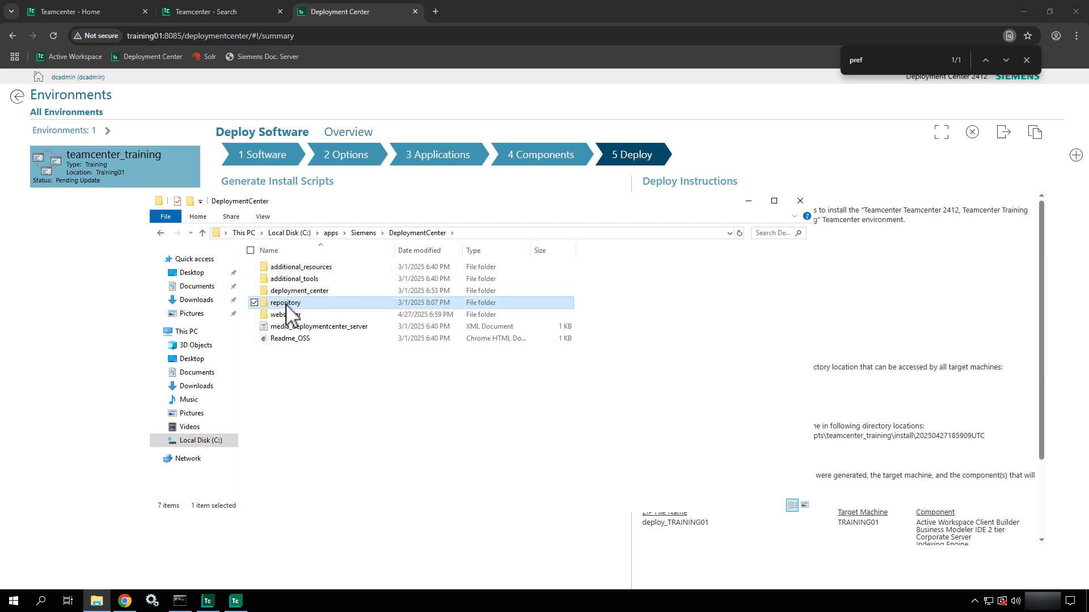
double_click(302, 279)
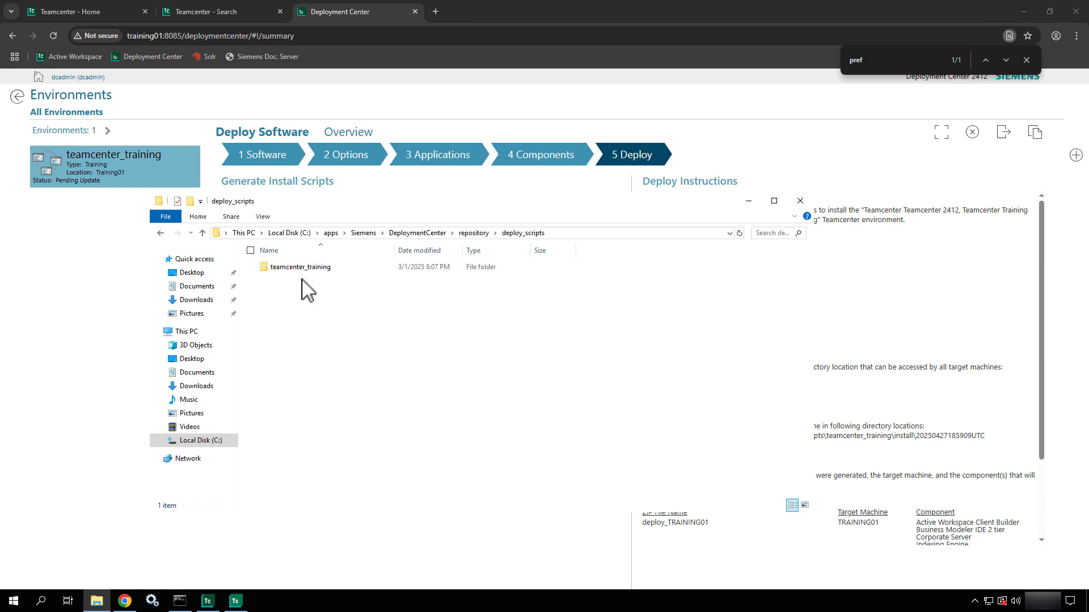
double_click(287, 269)
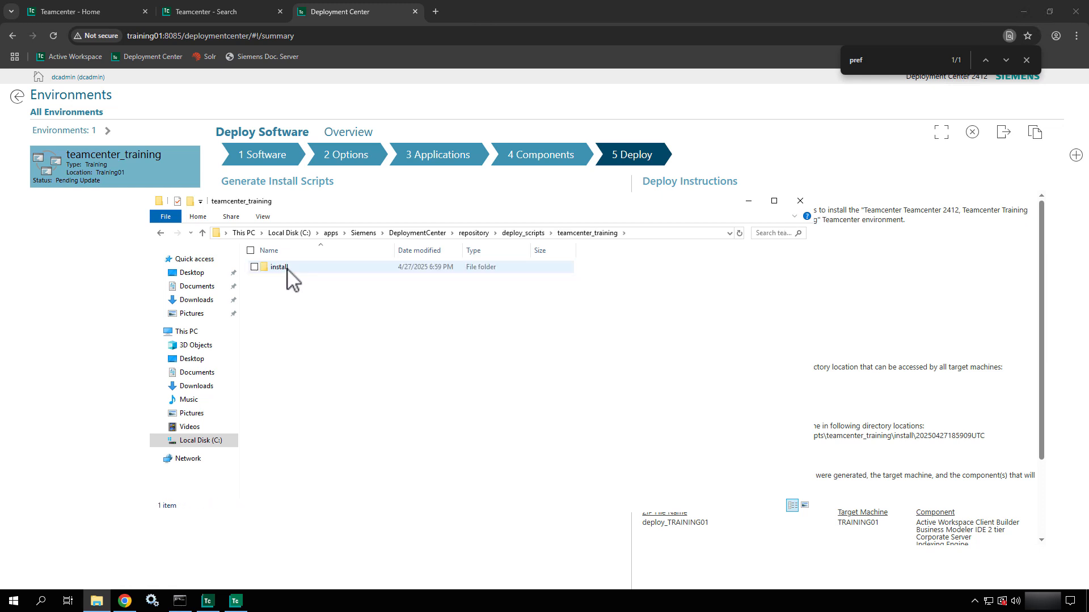
double_click(280, 267)
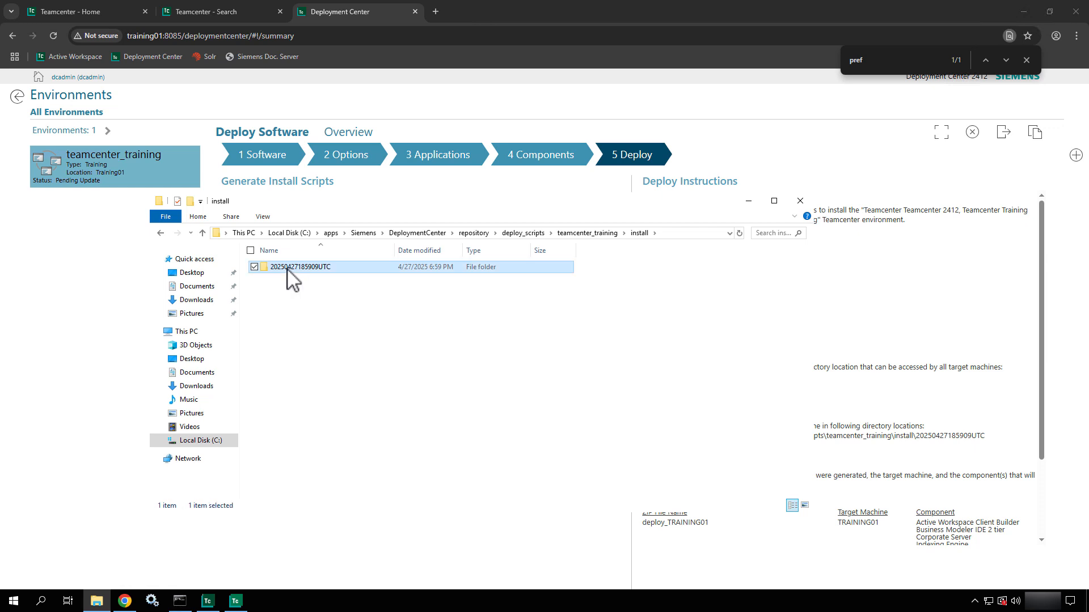
double_click(287, 267)
click(287, 279)
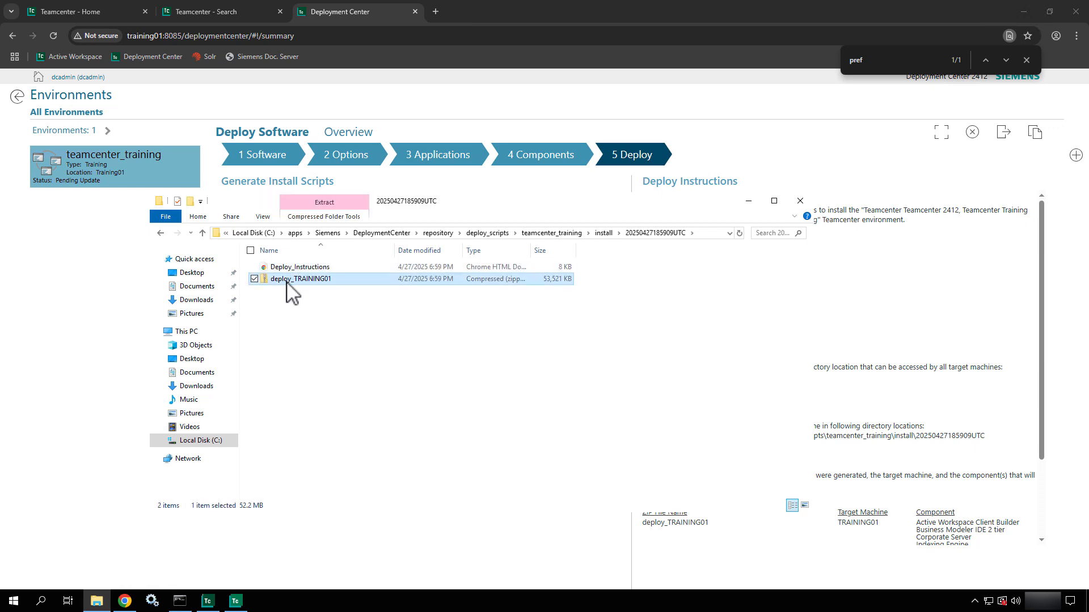
right_click(287, 280)
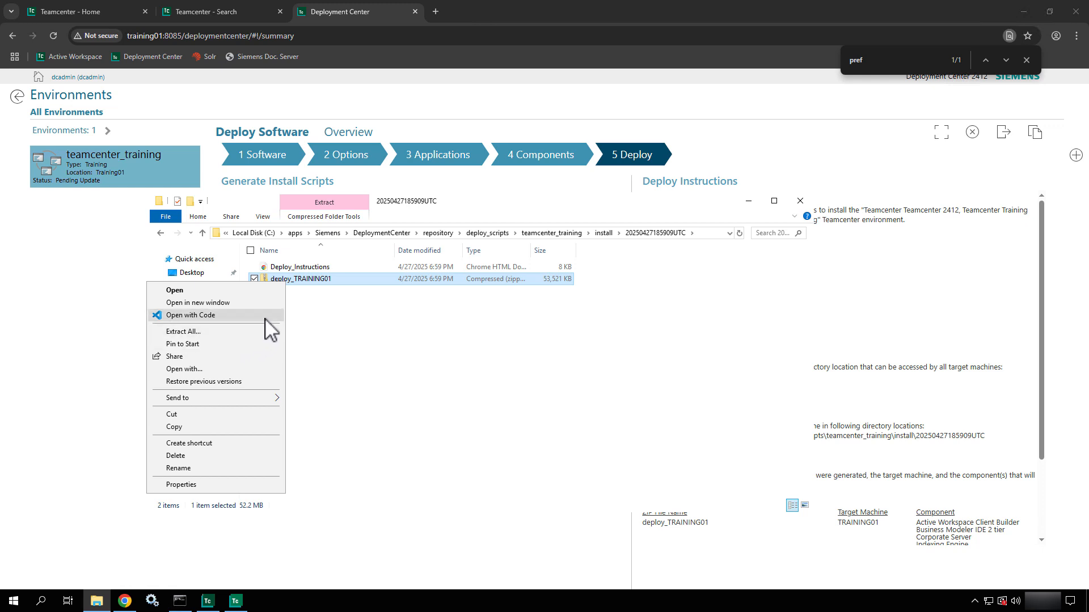
- Extract deploy_TRAINING01.zip to its default folder and open the extracted deploy_TRAINING01 folder
click(264, 333)
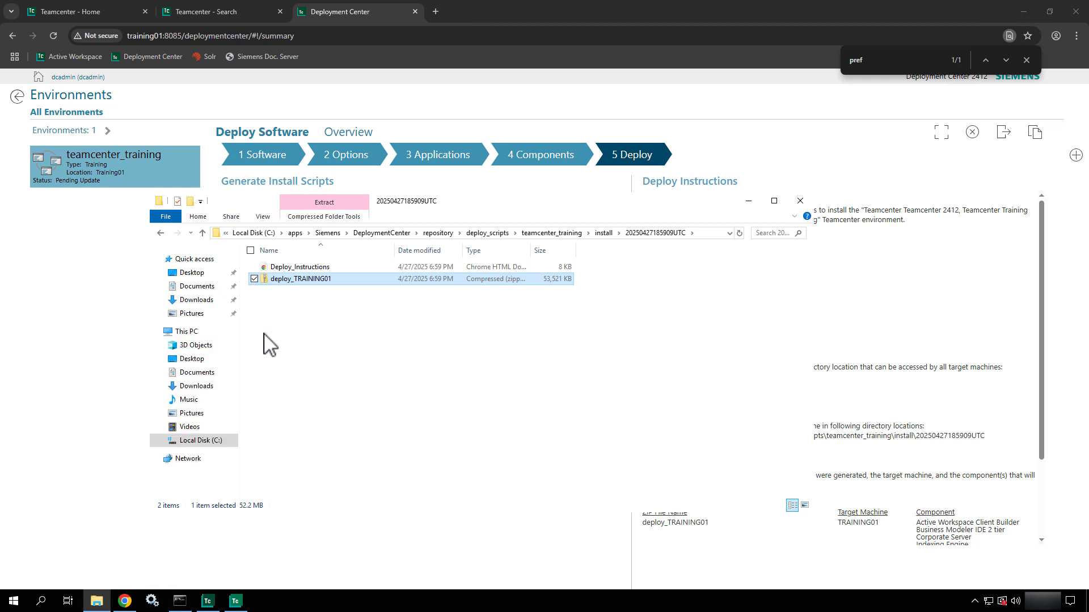
click(642, 411)
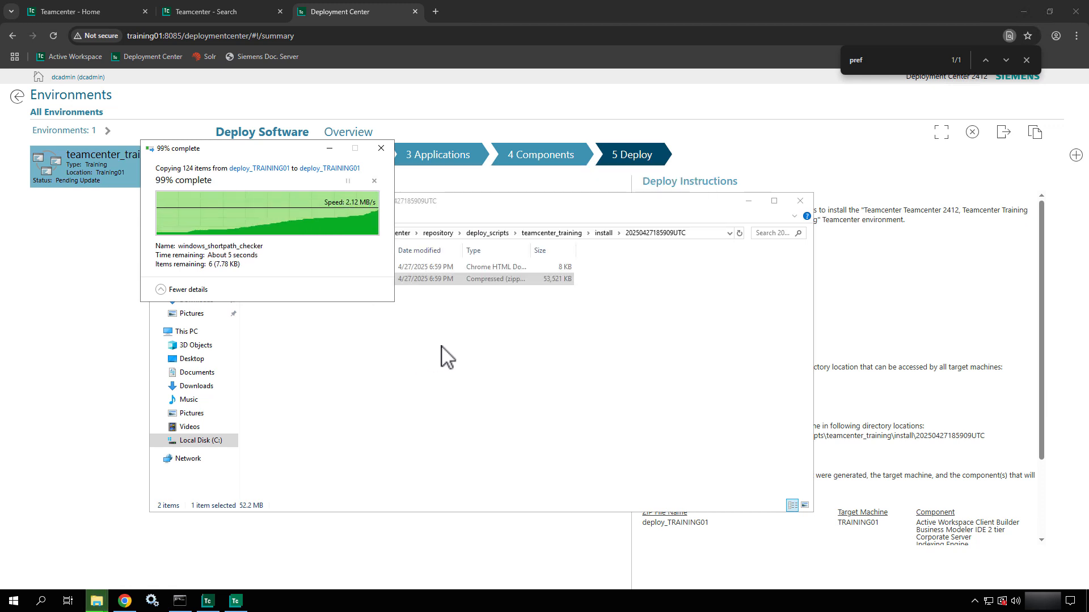
double_click(299, 267)
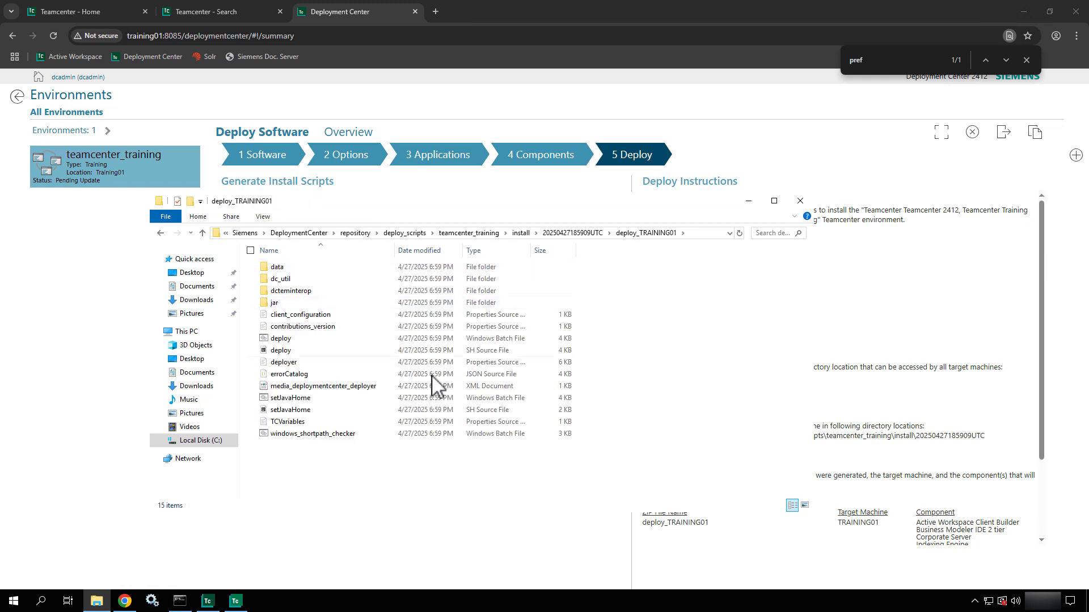
- Copy the folder's full path and search the Start menu for Command Prompt with 'com'
click(702, 232)
key(ctrl+c)
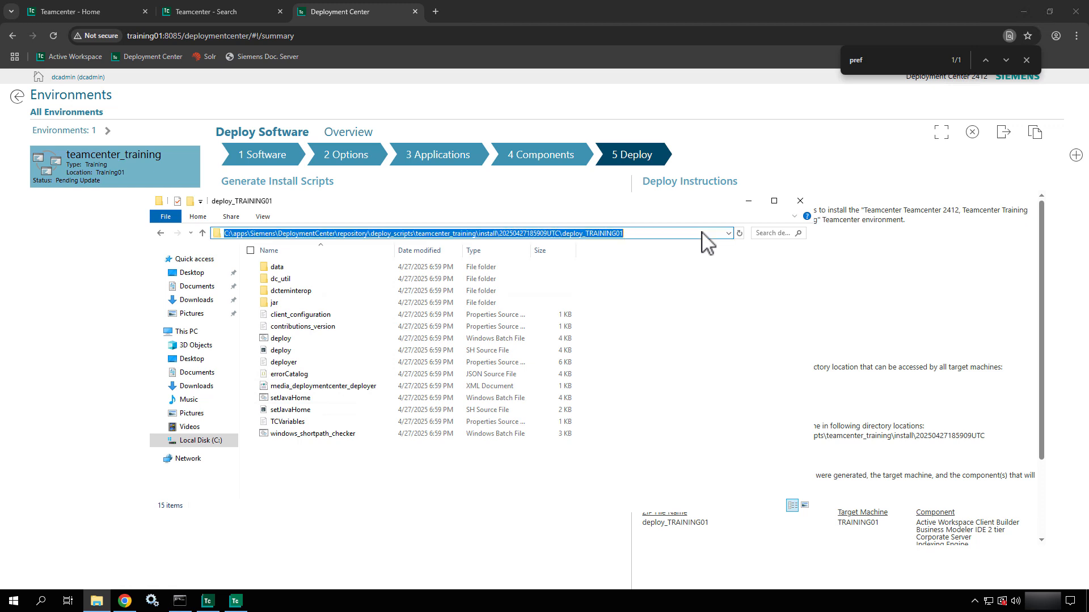
click(13, 605)
text(com)
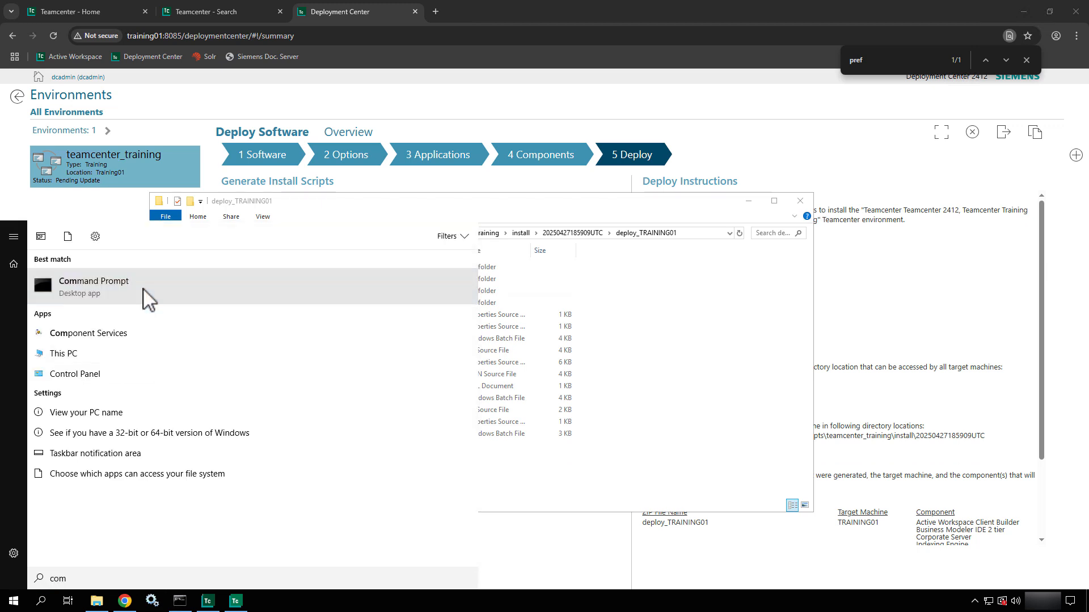
- Open Command Prompt as administrator and change into the pasted deploy_TRAINING01 folder
right_click(143, 288)
click(180, 304)
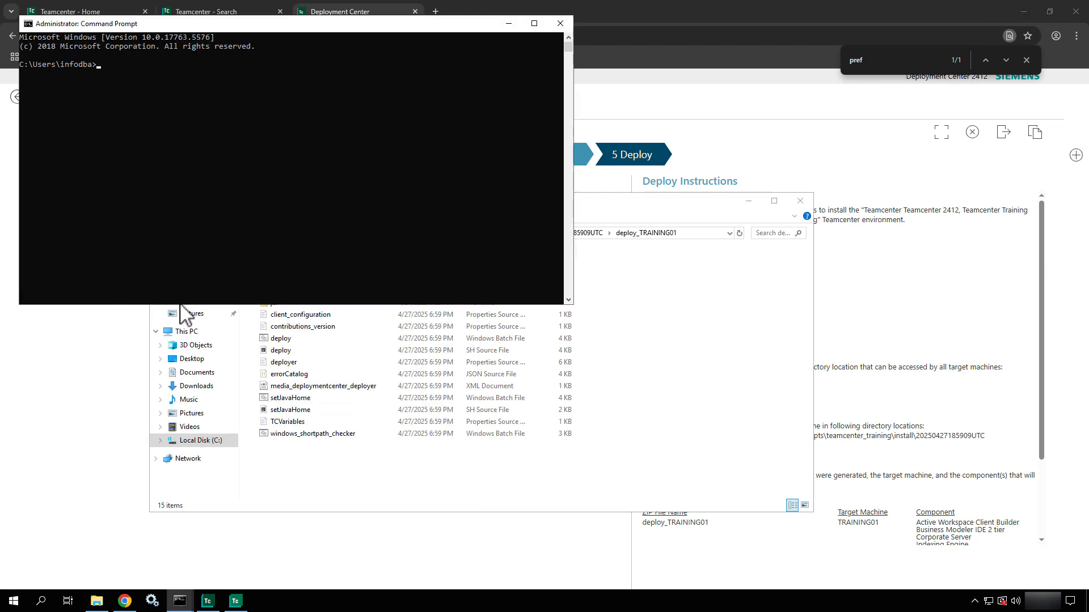
drag(451, 24, 625, 207)
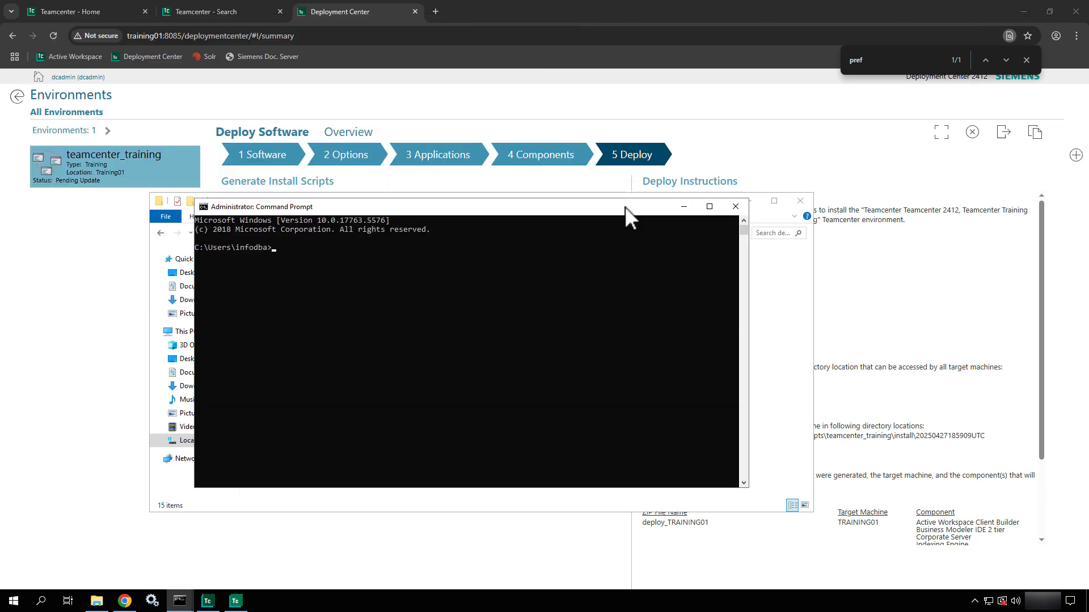
text(cd)
key(ctrl+v)
key(Return)
- List the folder contents and display the deploy.bat -h help
text(dir)
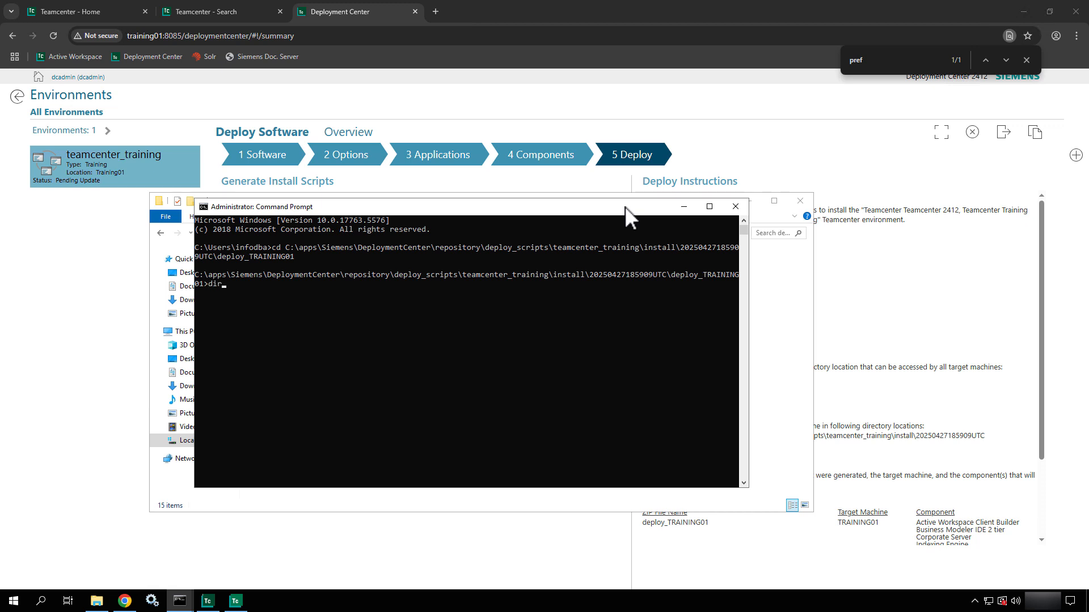
key(Return)
text(deploy.bat)
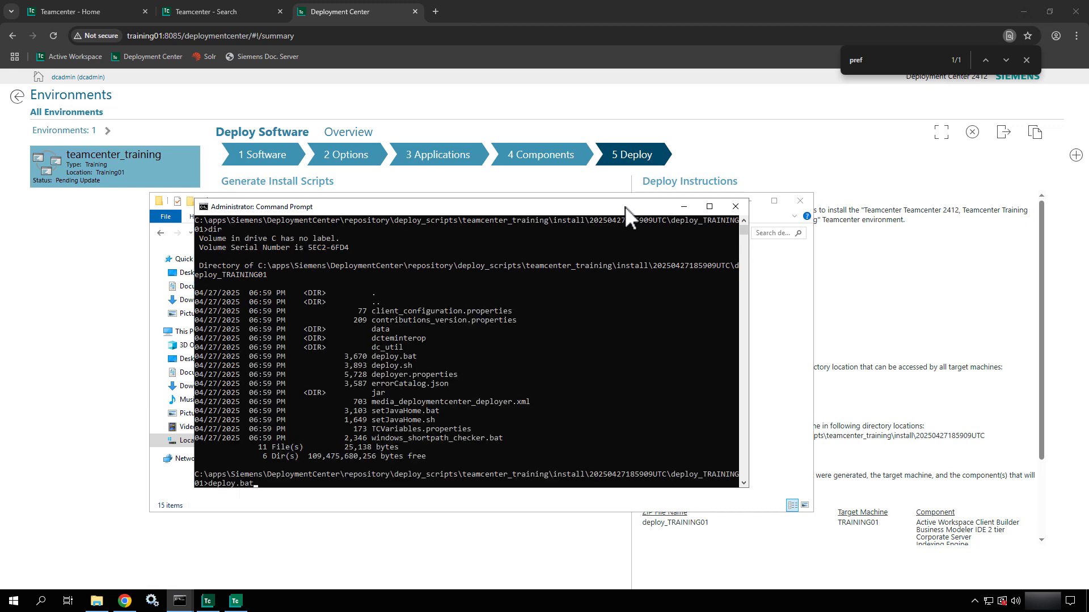
text( -h)
key(Return)
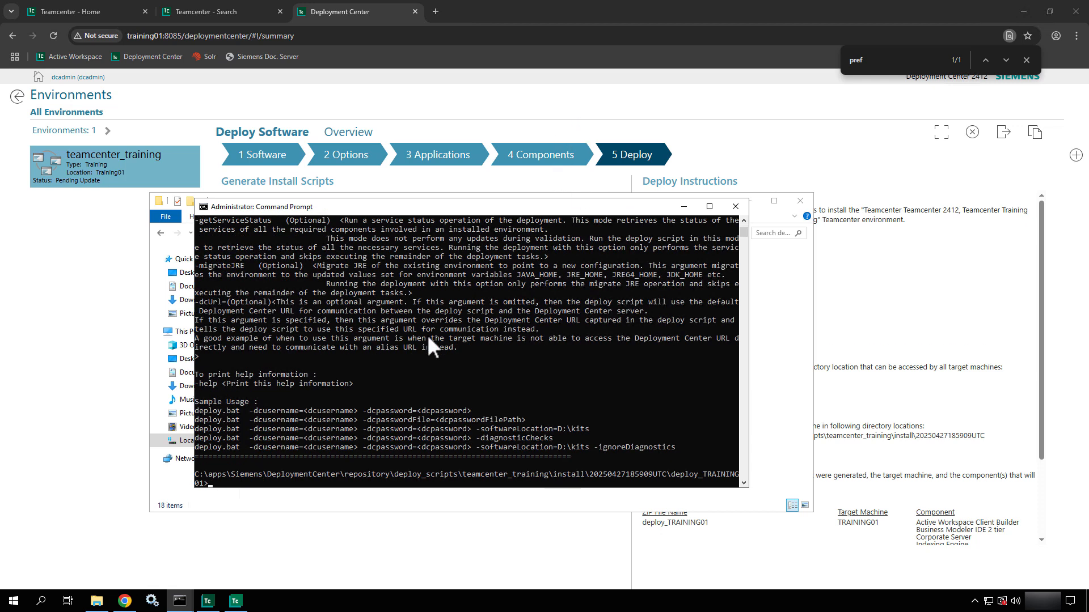
- Select and copy the help and sample usage lines from the output
drag(625, 447, 300, 375)
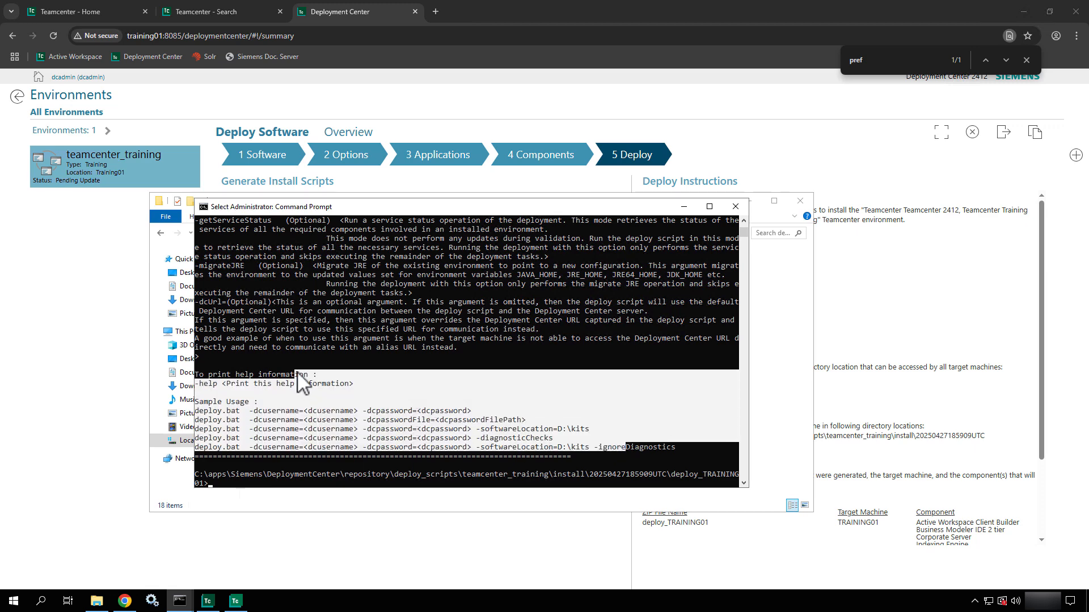
scroll(298, 374, up, 8)
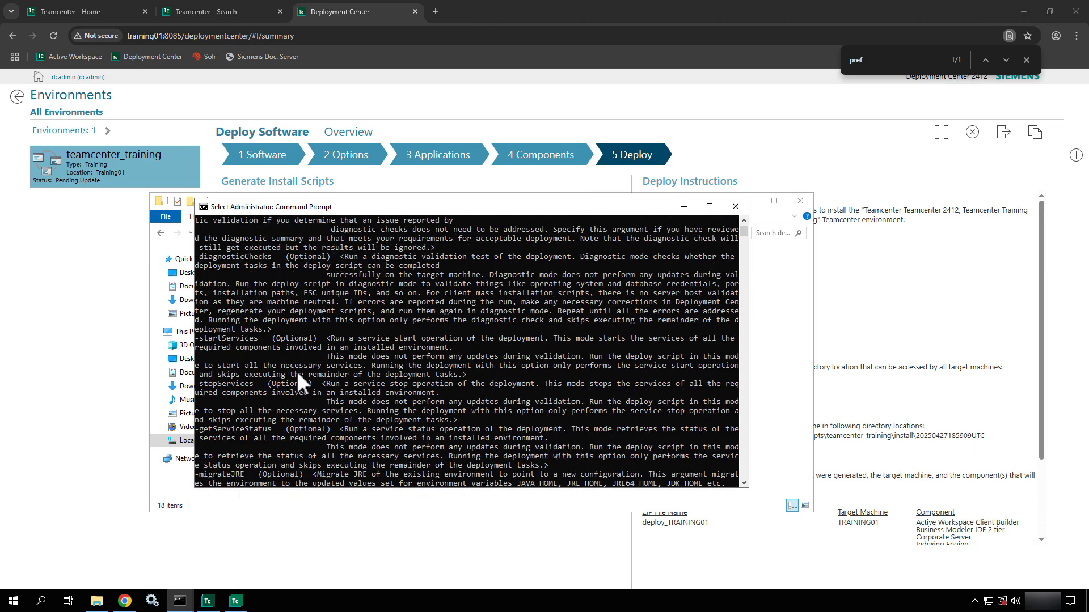
scroll(297, 371, down, 8)
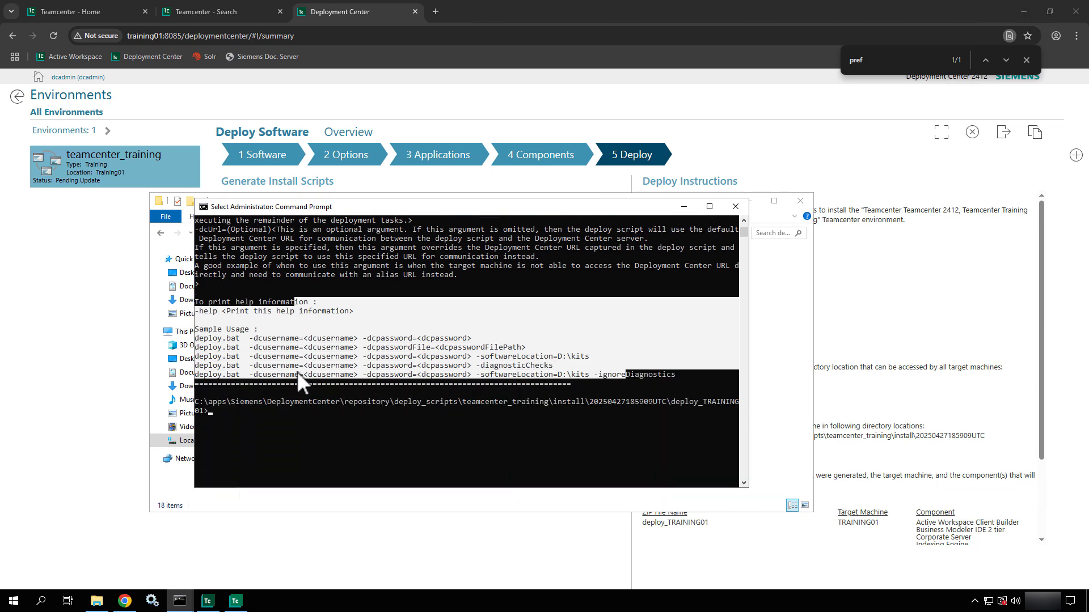
right_click(272, 416)
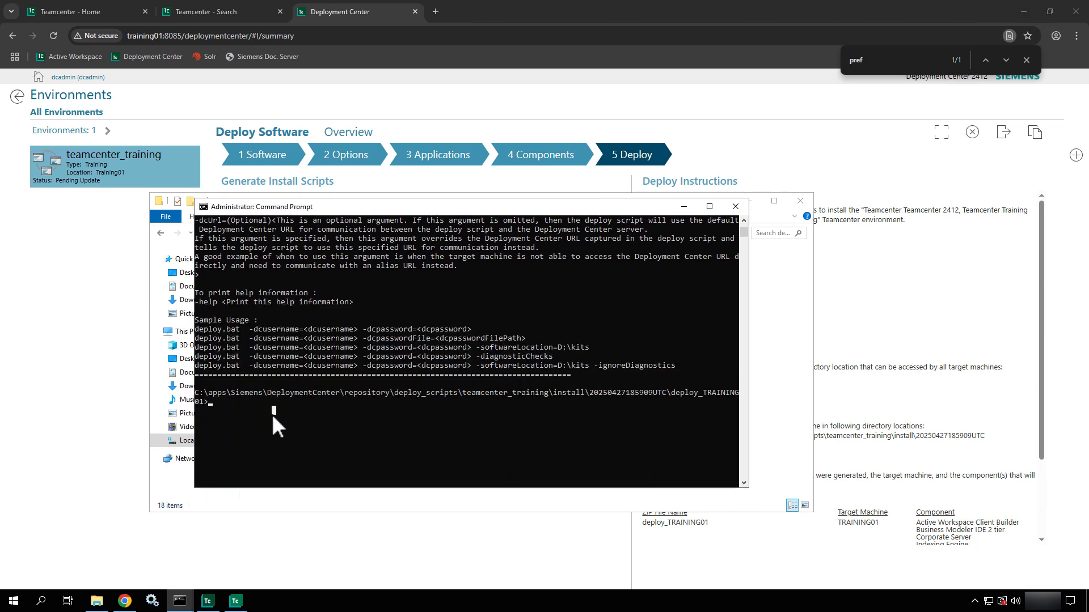
- Type the deploy.bat command with the Deployment Center user name, password and -softwwareLocation= argument
text(deploy.bat -)
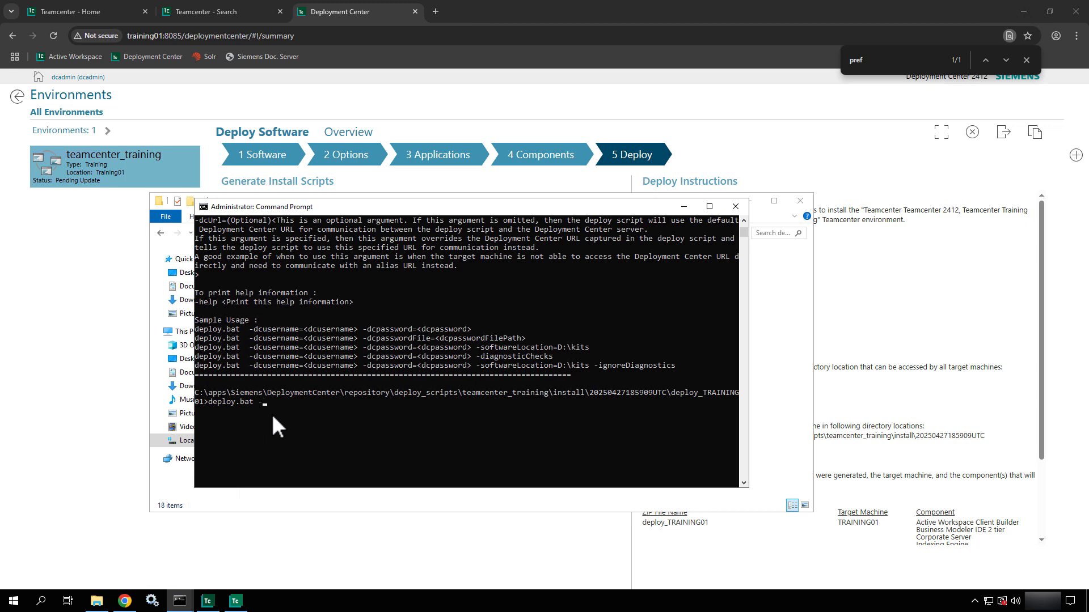
text(hrname=dcadmin -dcpassword=dcadmin -so)
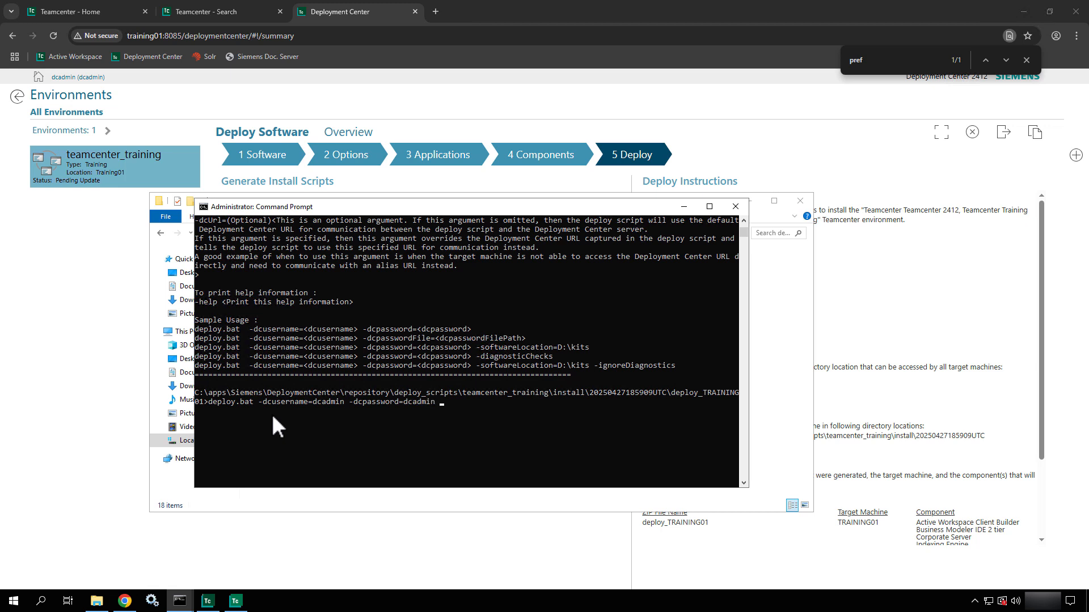
text(ftwwareLocation=)
- Browse to C:\apps\media\Siemens\Software in File Explorer and copy its path from the address bar
click(798, 394)
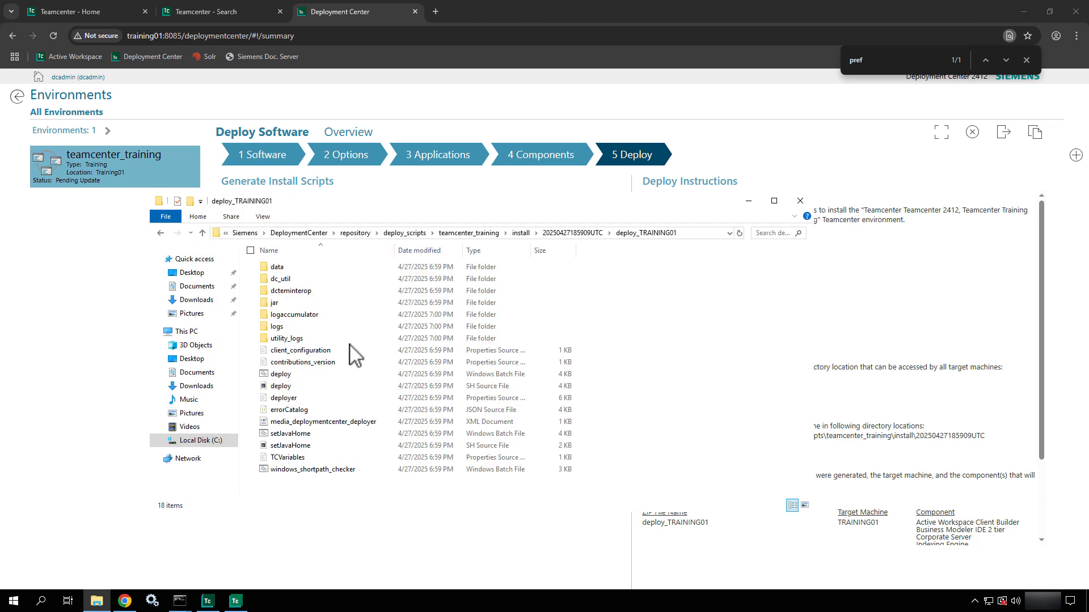
click(250, 233)
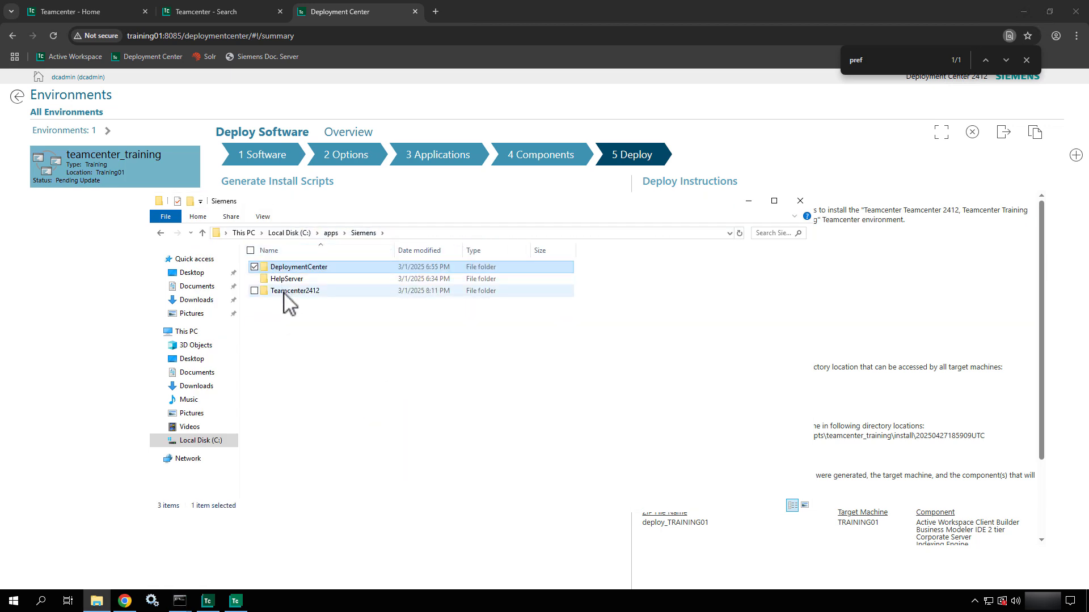
click(285, 293)
double_click(285, 292)
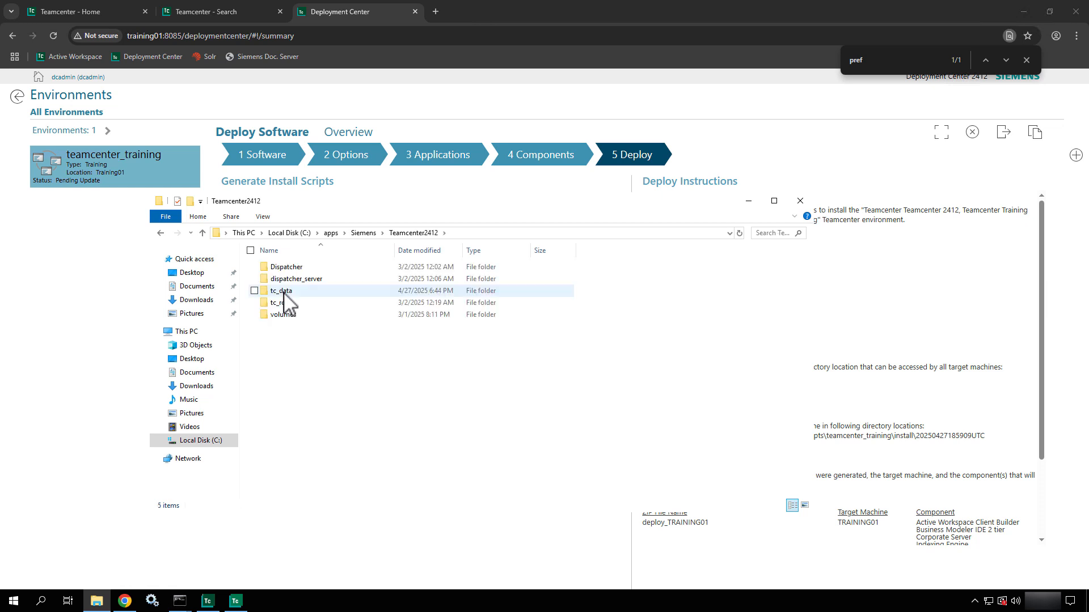
click(335, 236)
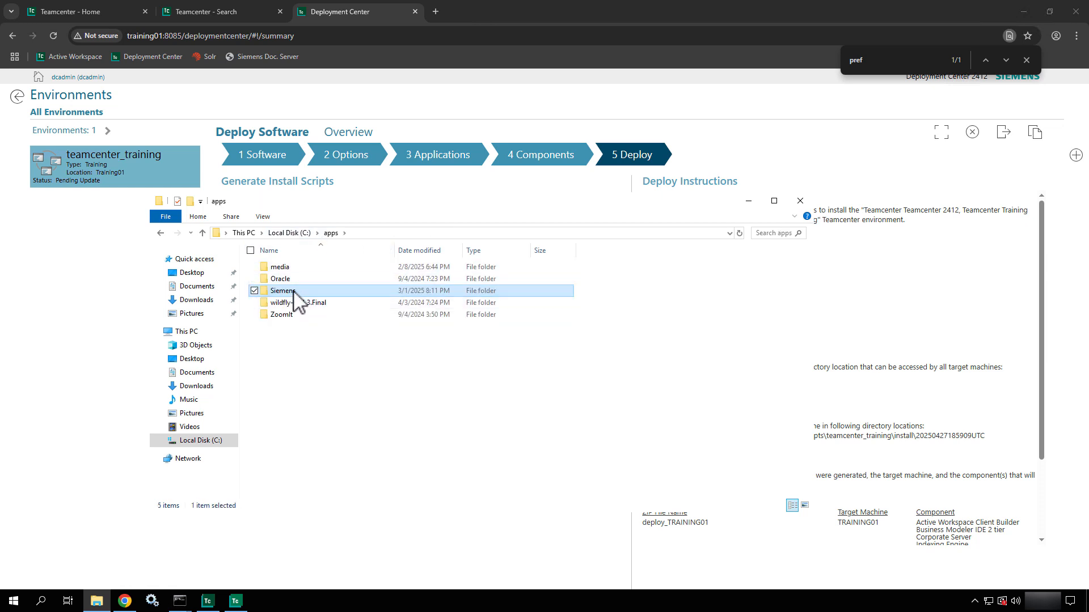
double_click(297, 268)
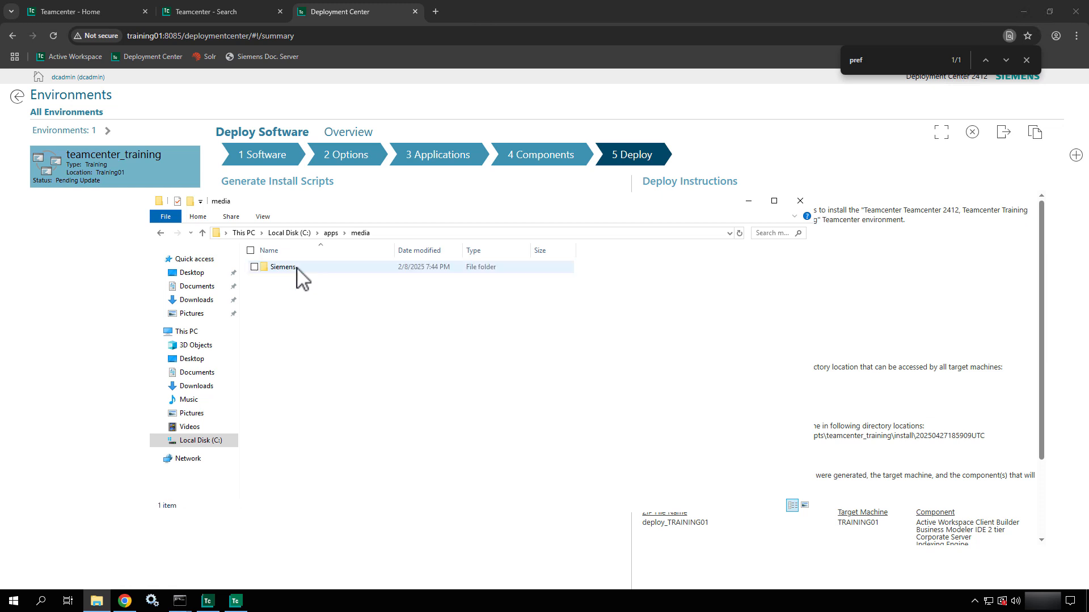
double_click(297, 268)
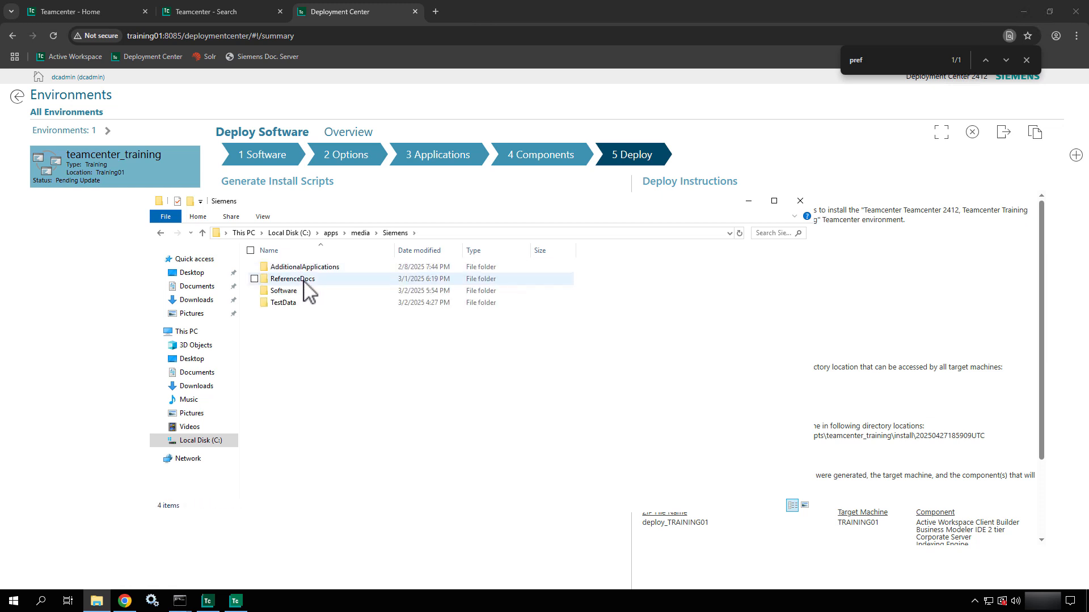
double_click(304, 288)
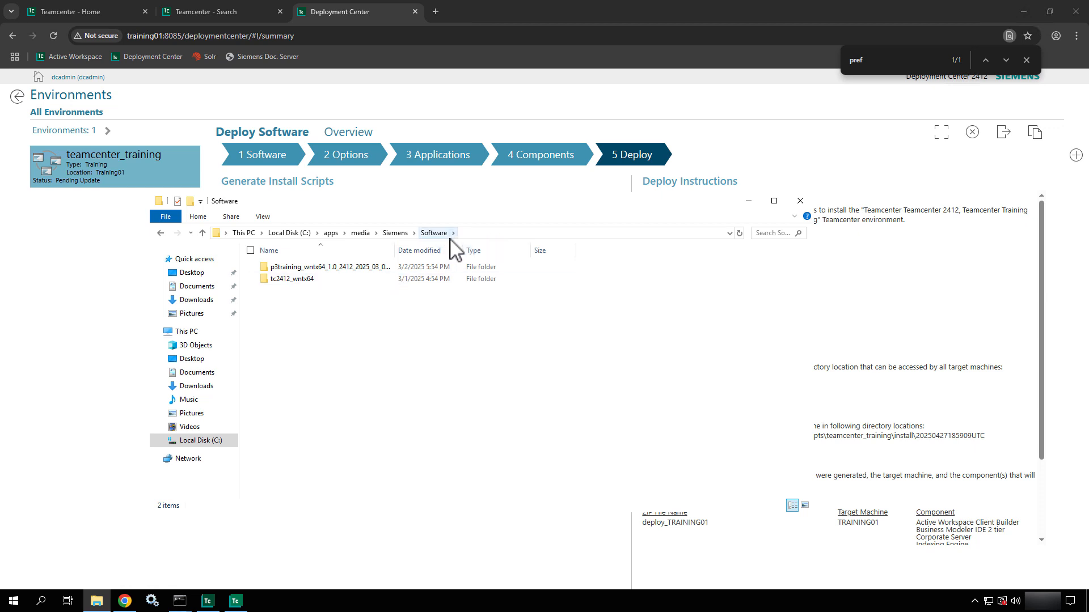
click(467, 236)
key(ctrl+c)
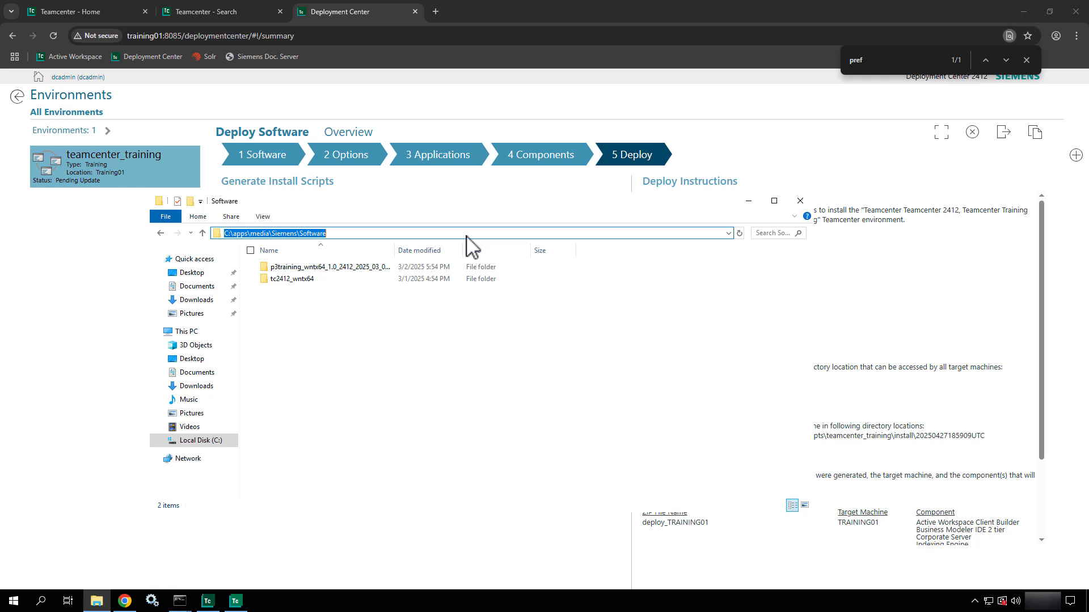
- Paste C:\apps\media\Siemens\Software after -softwwareLocation= to complete the deploy command
click(748, 201)
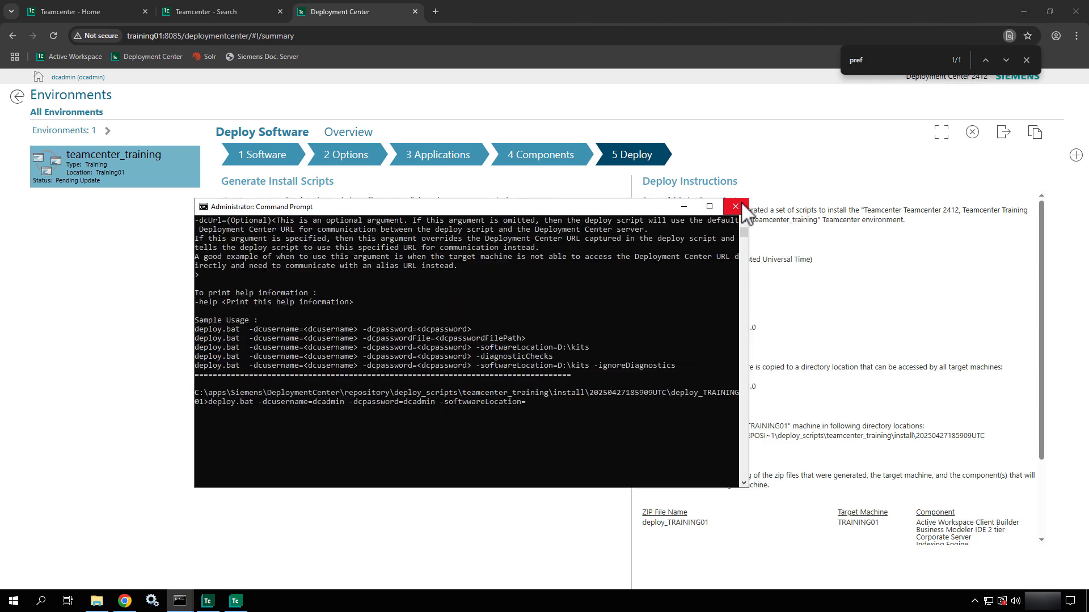
key(ctrl+v)
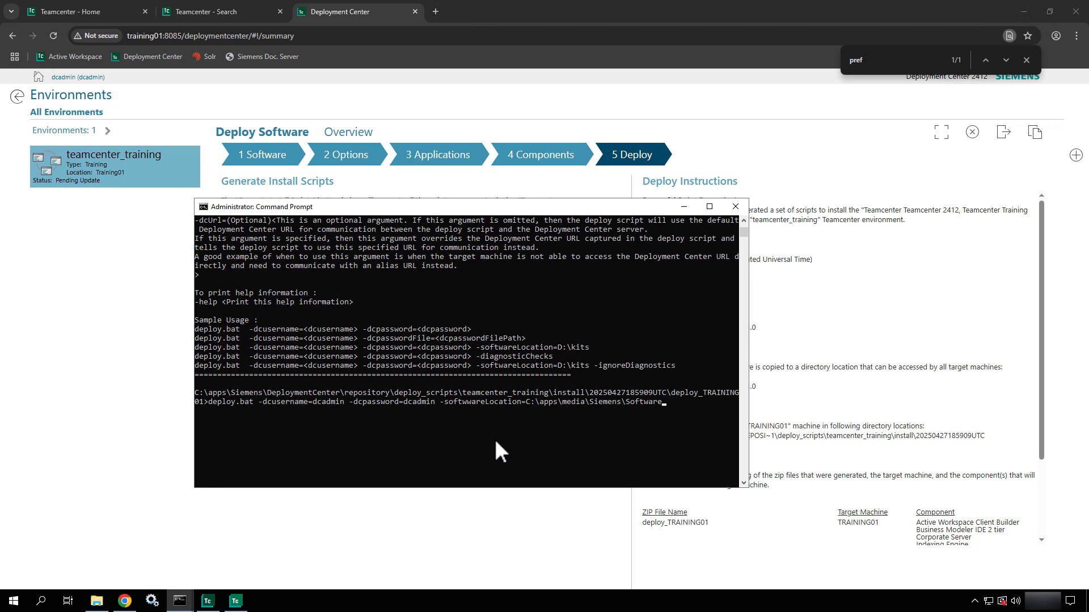
click(153, 602)
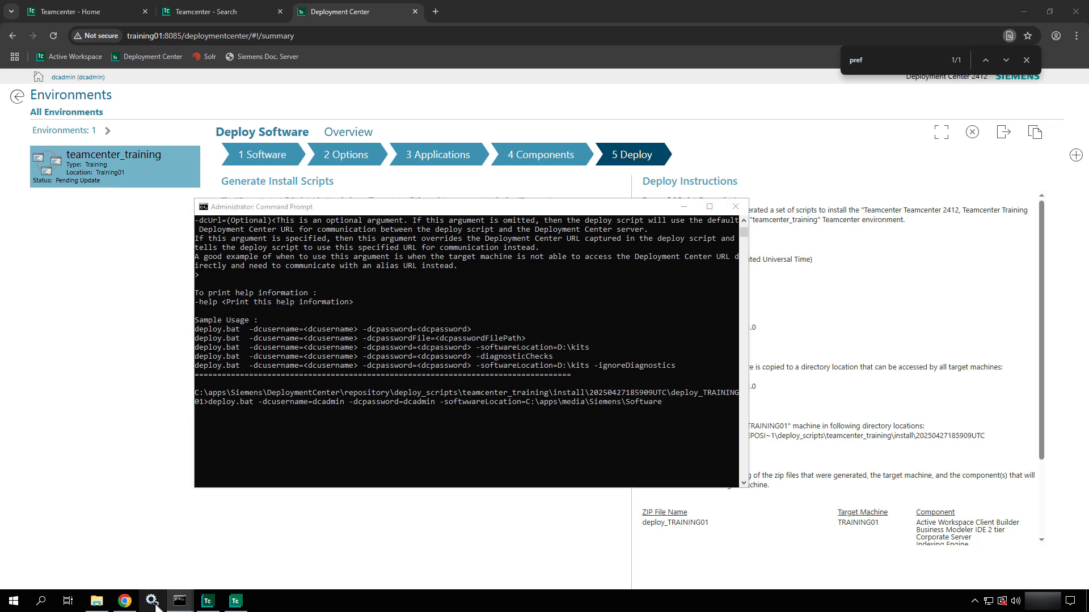
- Locate and select the Teamcenter Server Manager config1_PoolA service in Services
click(719, 237)
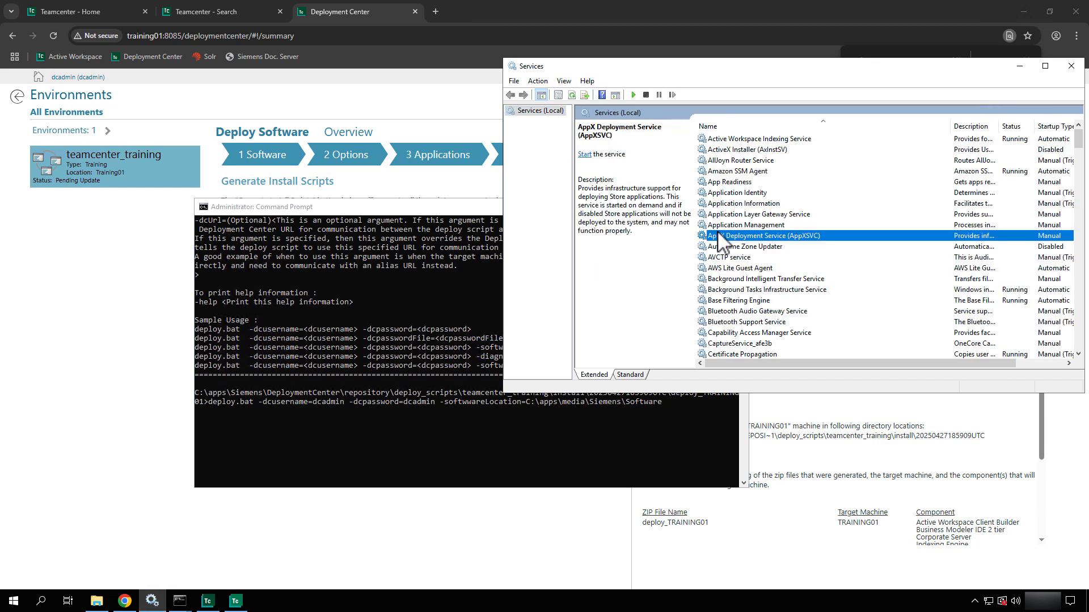
key(t)
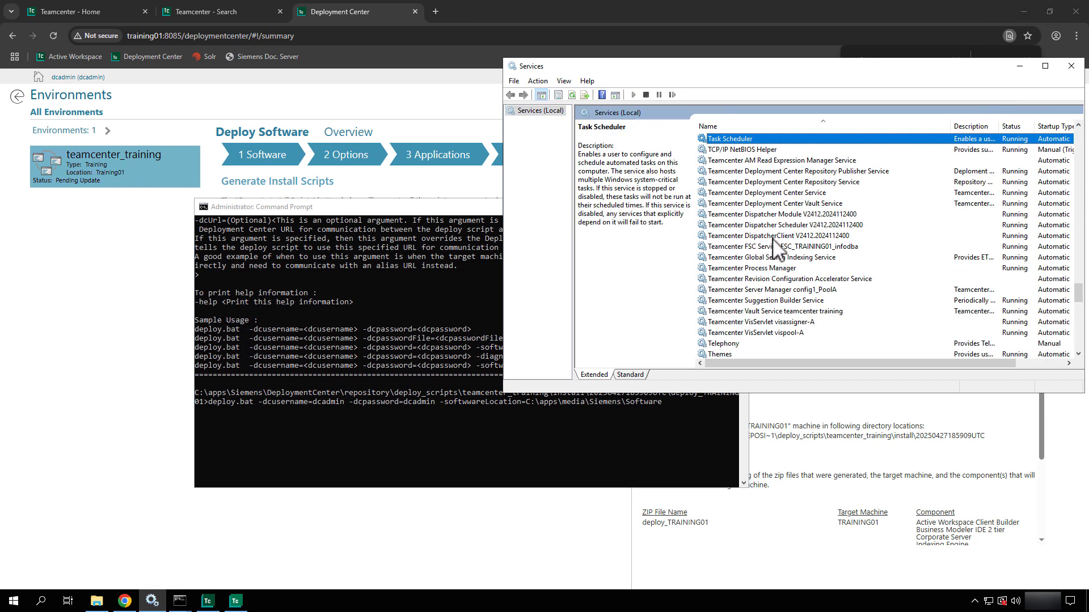
click(766, 288)
right_click(766, 287)
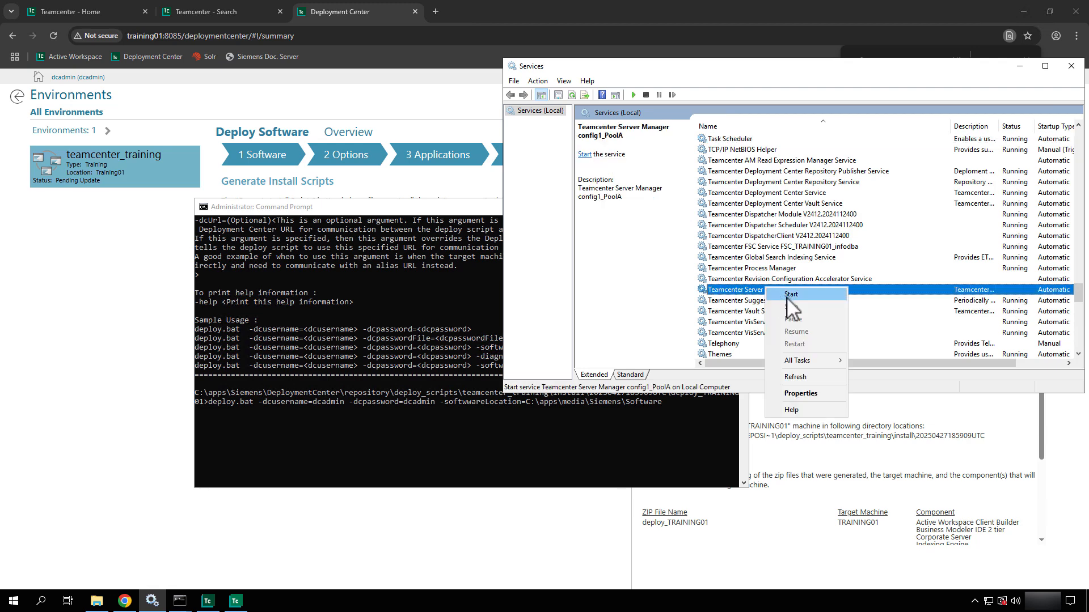
click(737, 311)
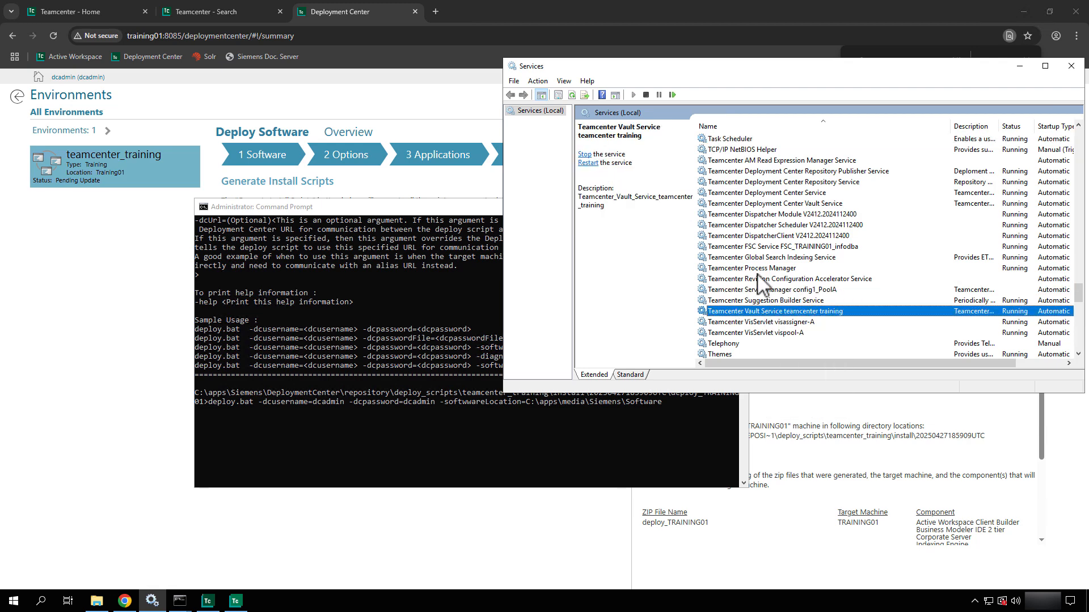
click(753, 289)
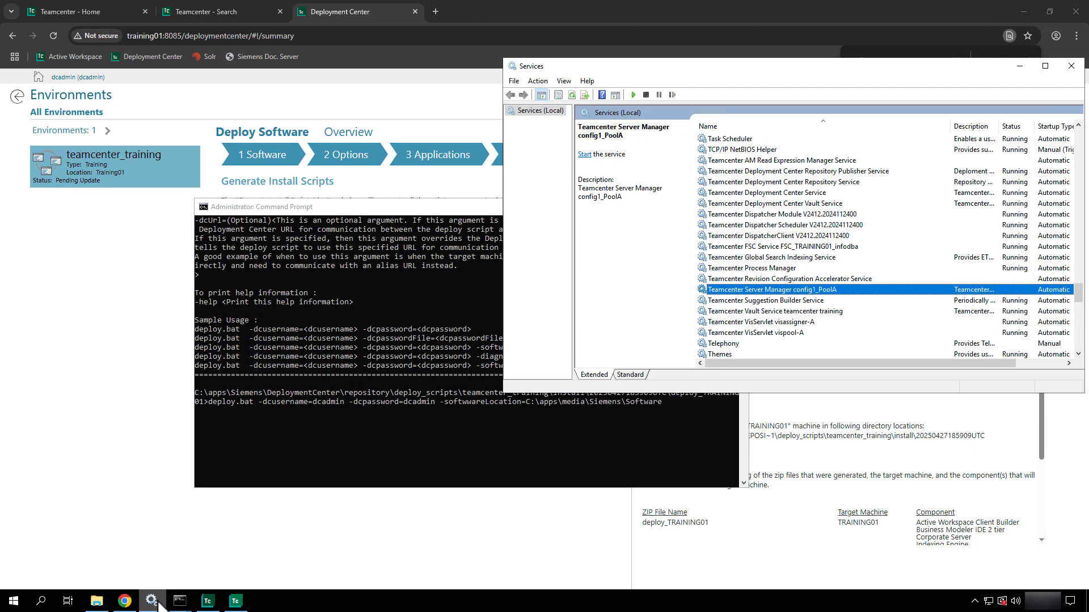
- Terminate the running Server Manager console with Ctrl+C, confirming with Y
mouse_move(179, 601)
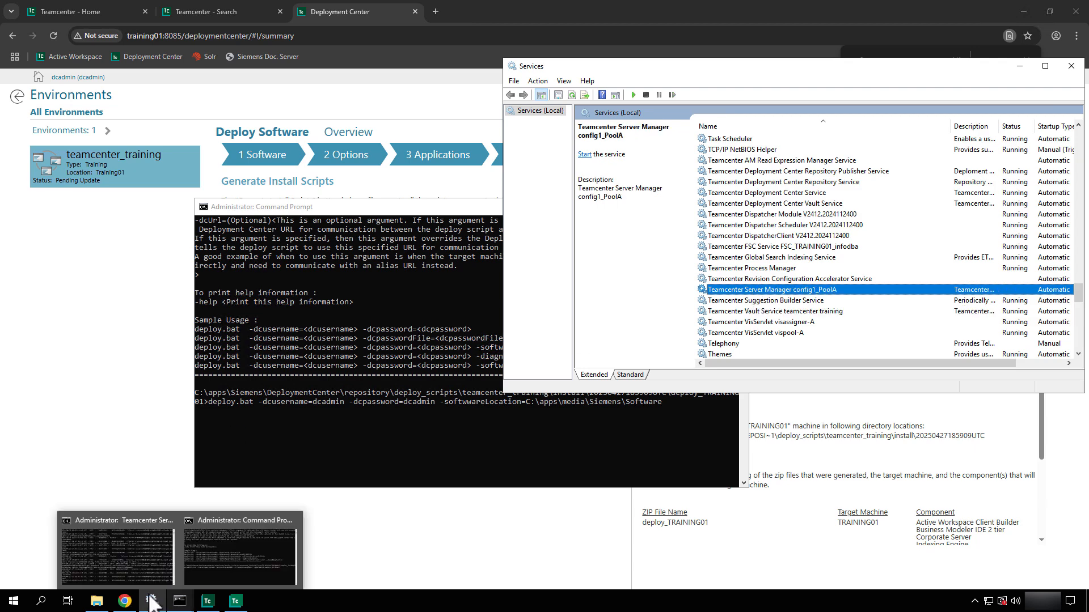
click(111, 550)
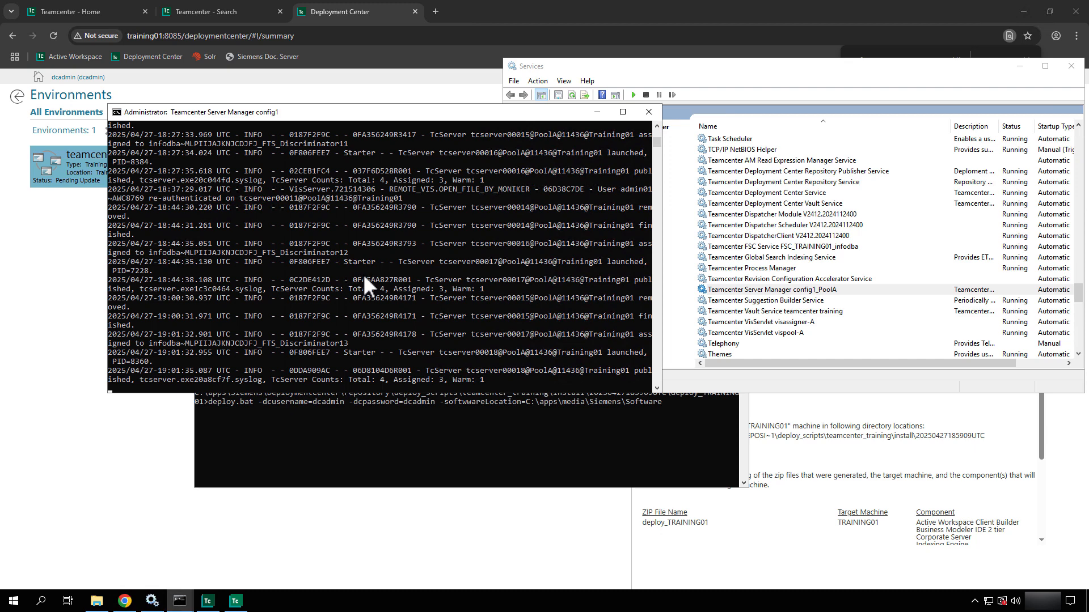
key(ctrl+c)
text(y)
key(Return)
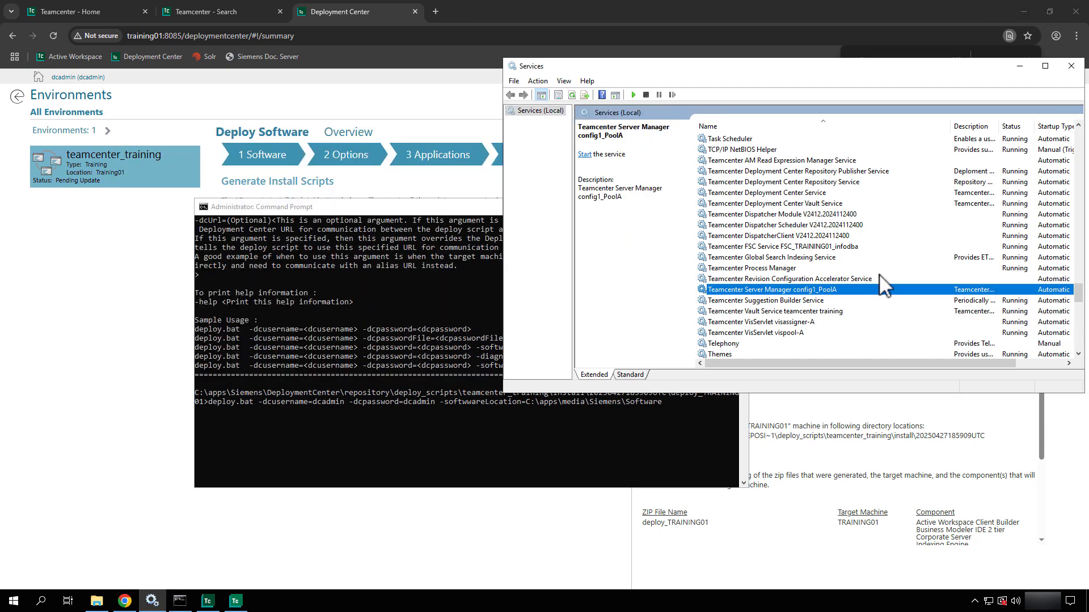
- Stop the Teamcenter Dispatcher Scheduler, Dispatcher Module and DispatcherClient services
click(792, 225)
right_click(793, 226)
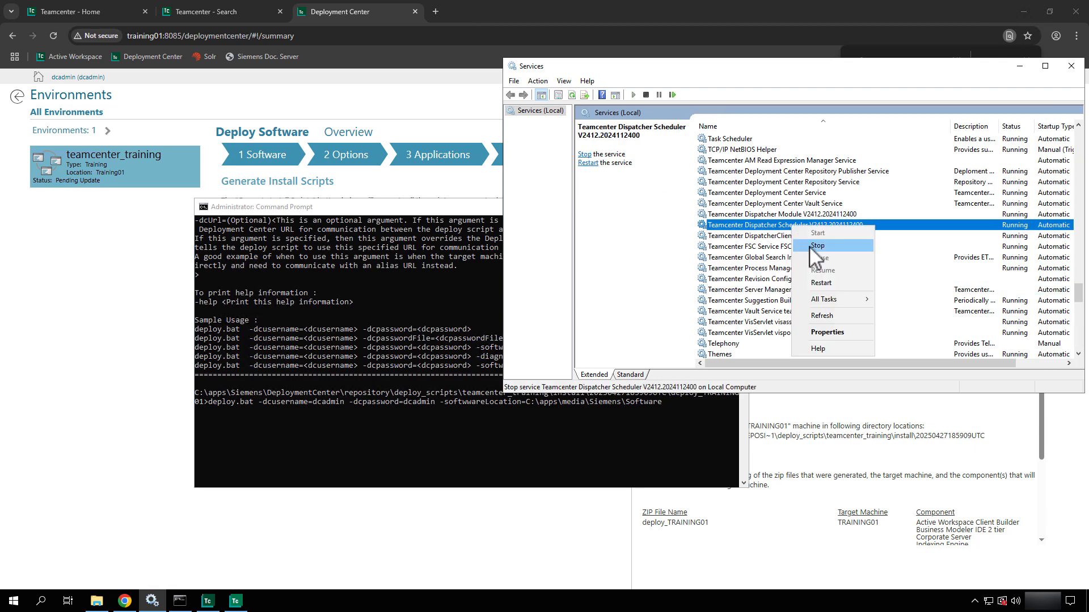
click(809, 246)
click(775, 215)
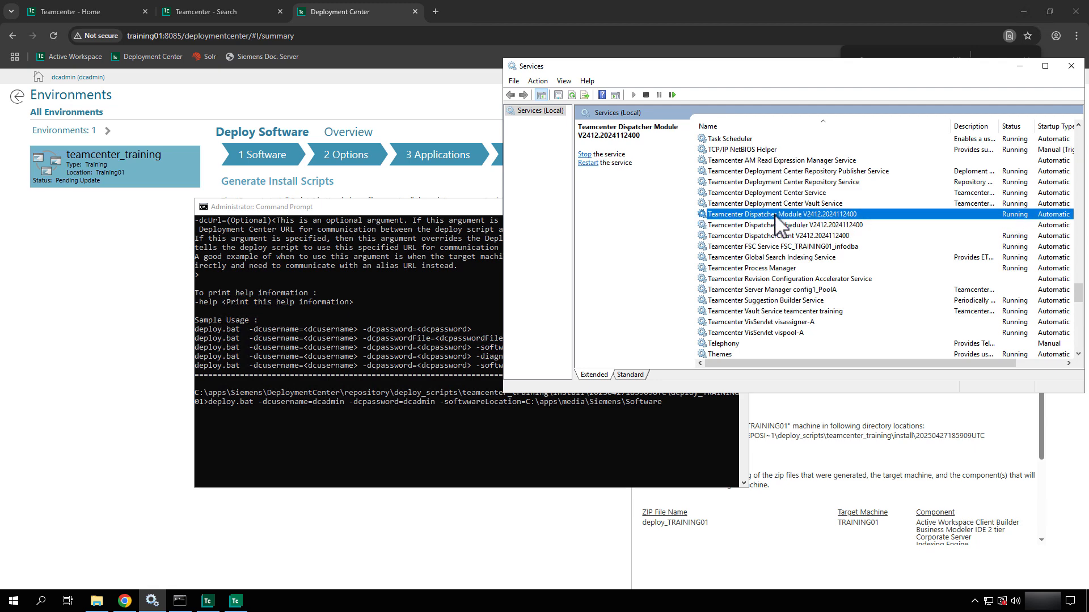
right_click(774, 215)
click(792, 238)
click(815, 235)
right_click(815, 235)
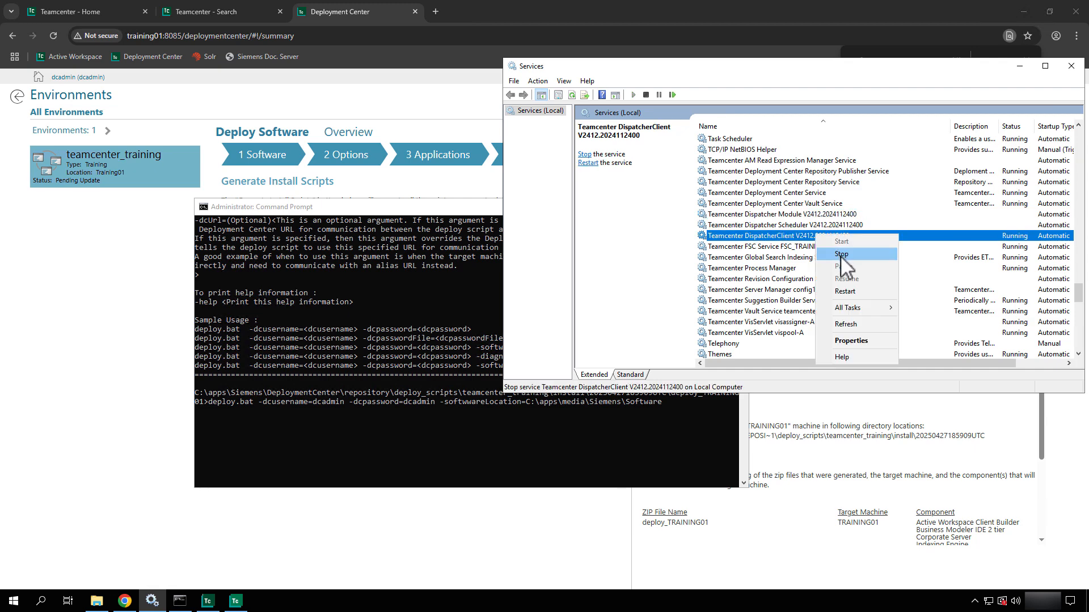
click(841, 255)
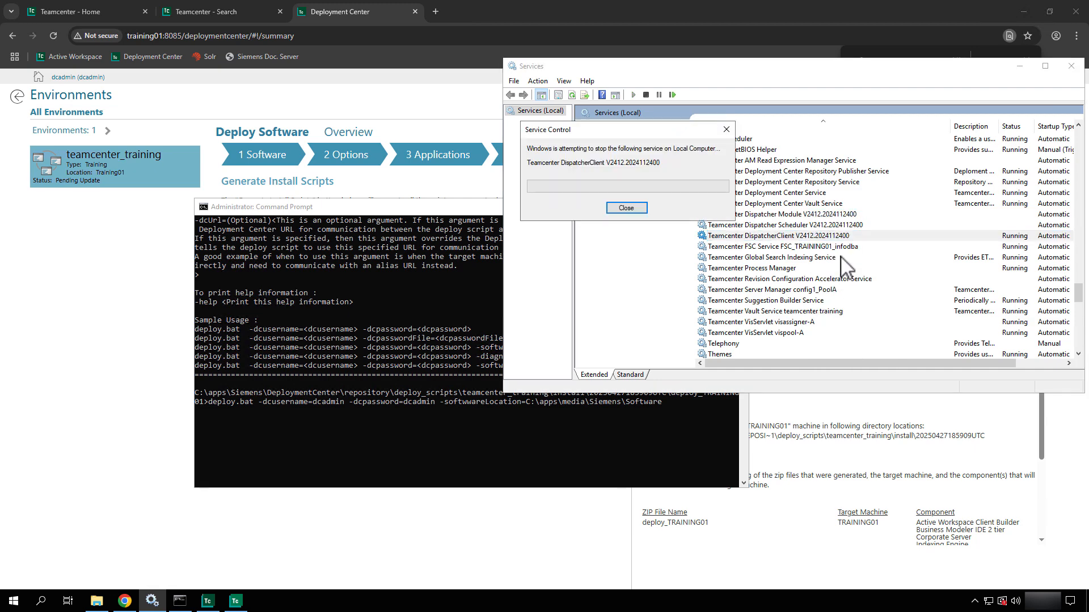
- Stop the Teamcenter Global Search Indexing and Suggestion Builder services
click(786, 248)
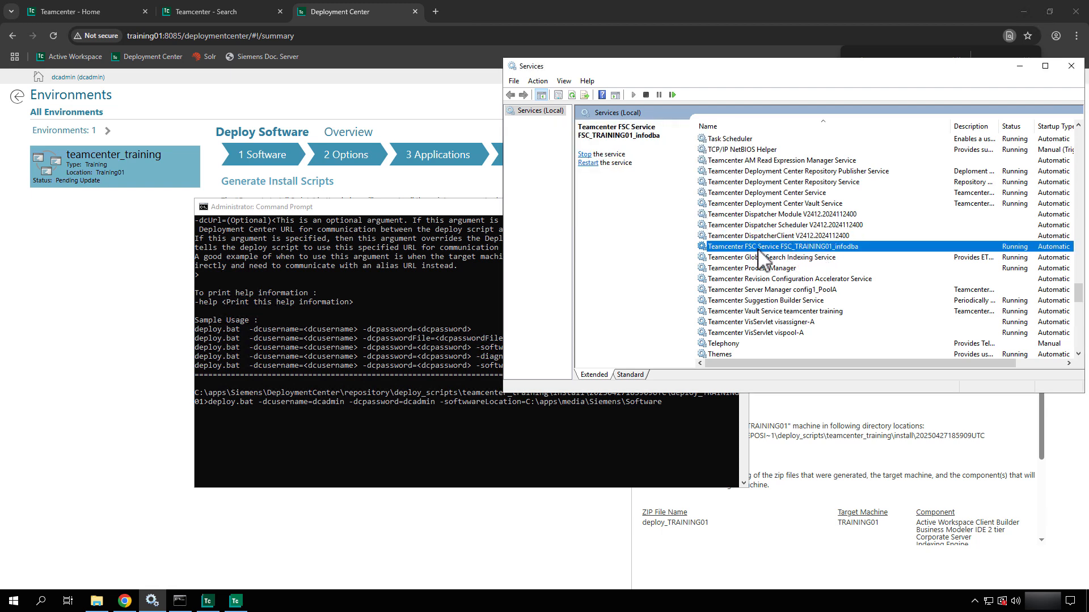
click(794, 268)
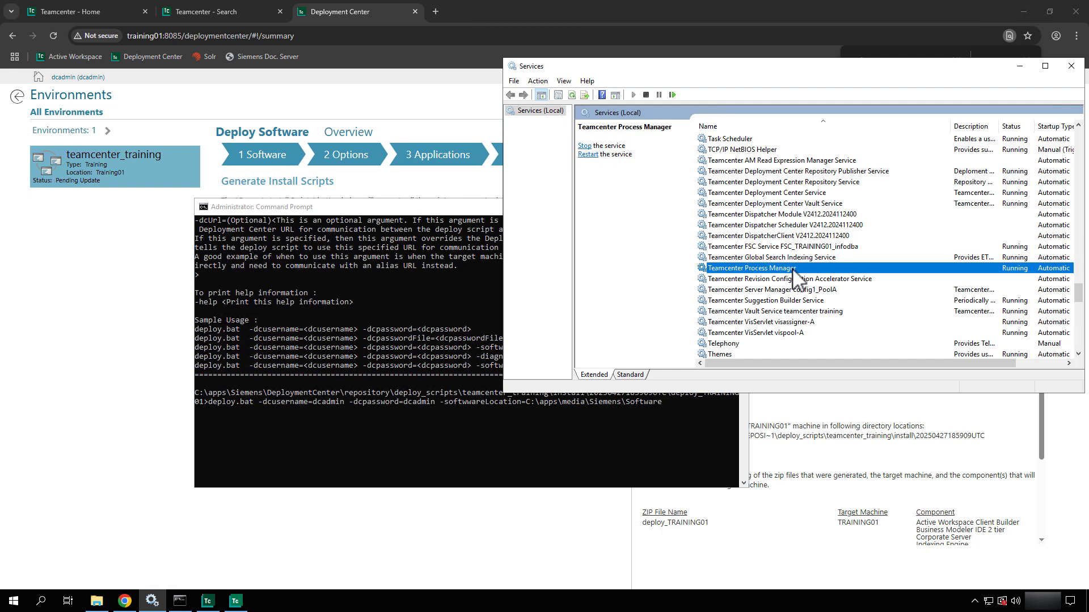
click(765, 257)
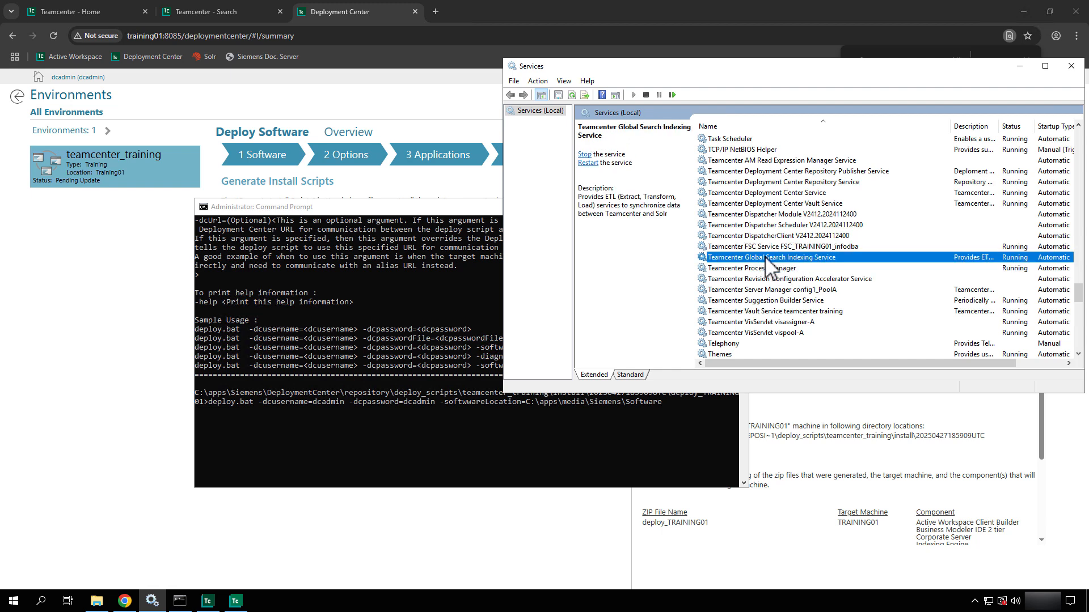
right_click(767, 260)
click(787, 281)
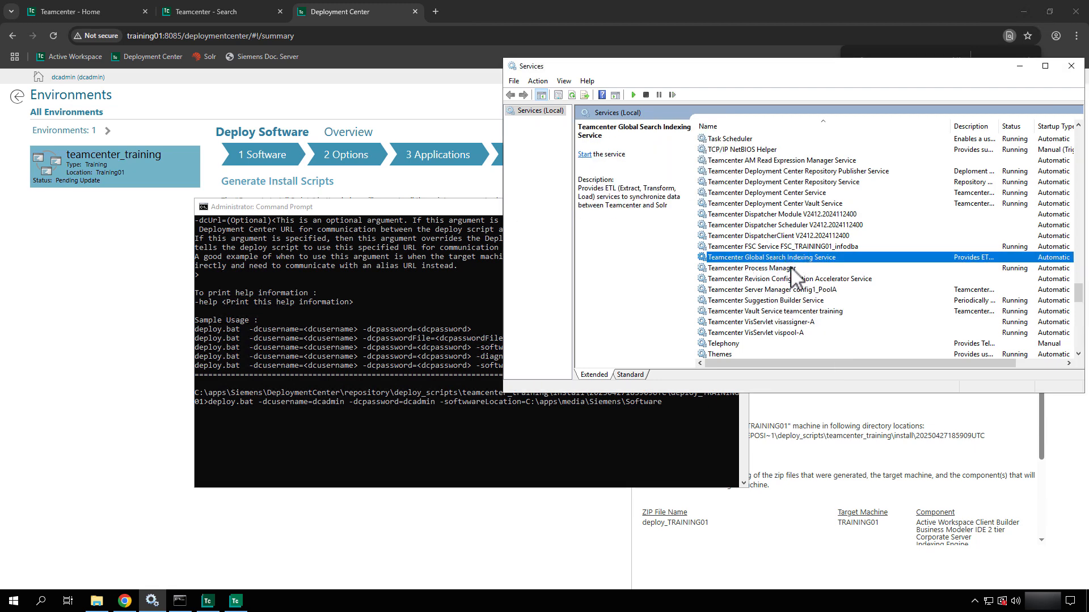
click(800, 301)
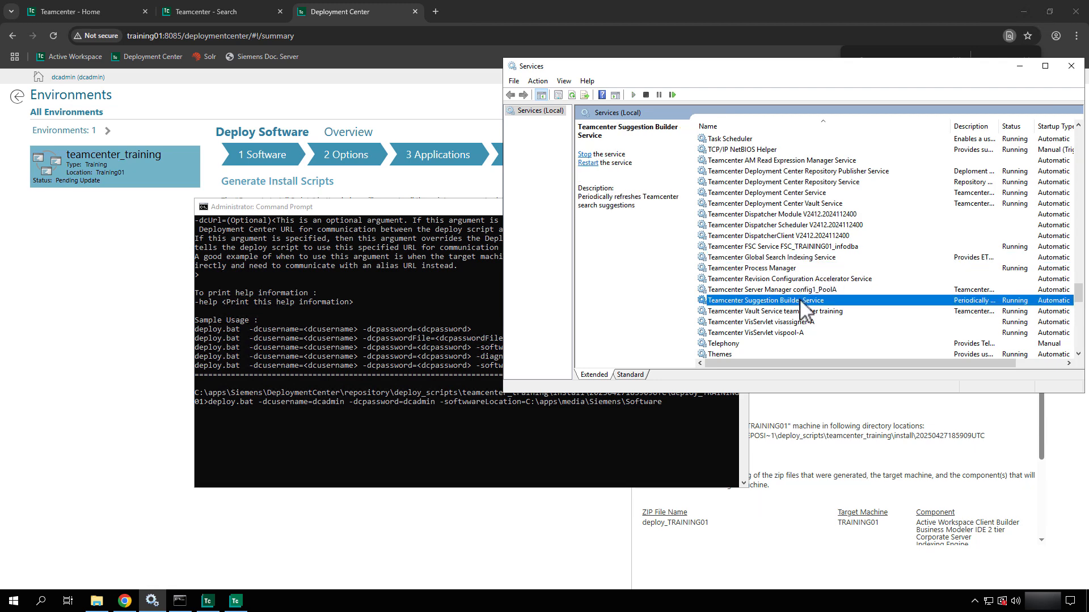
right_click(801, 301)
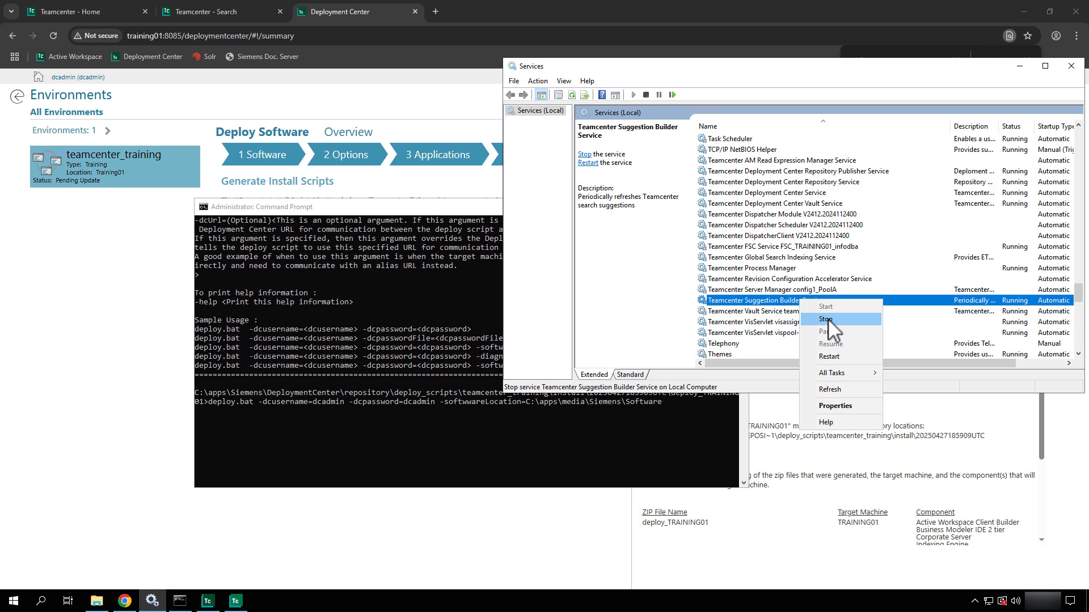
click(828, 318)
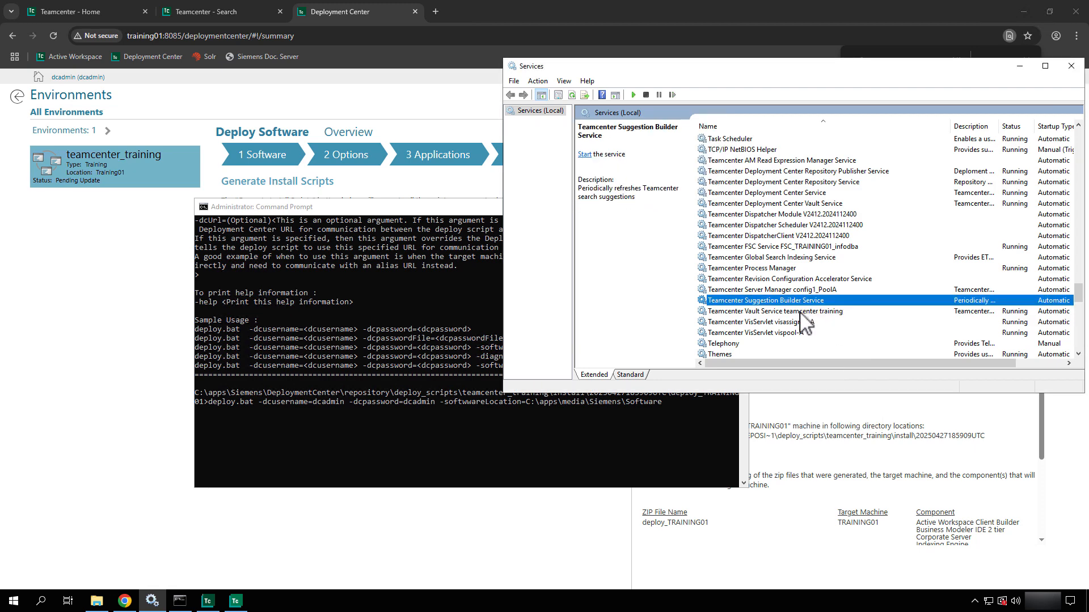
- Stop the VisServlet visassigner-A and vispool-A services
click(800, 312)
right_click(800, 312)
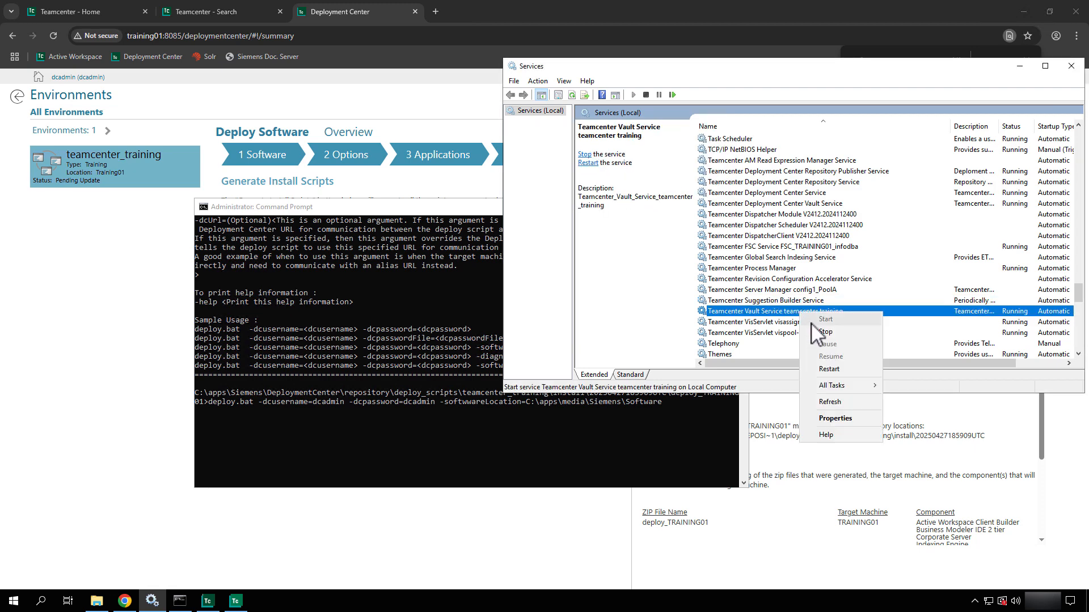
click(766, 323)
right_click(766, 323)
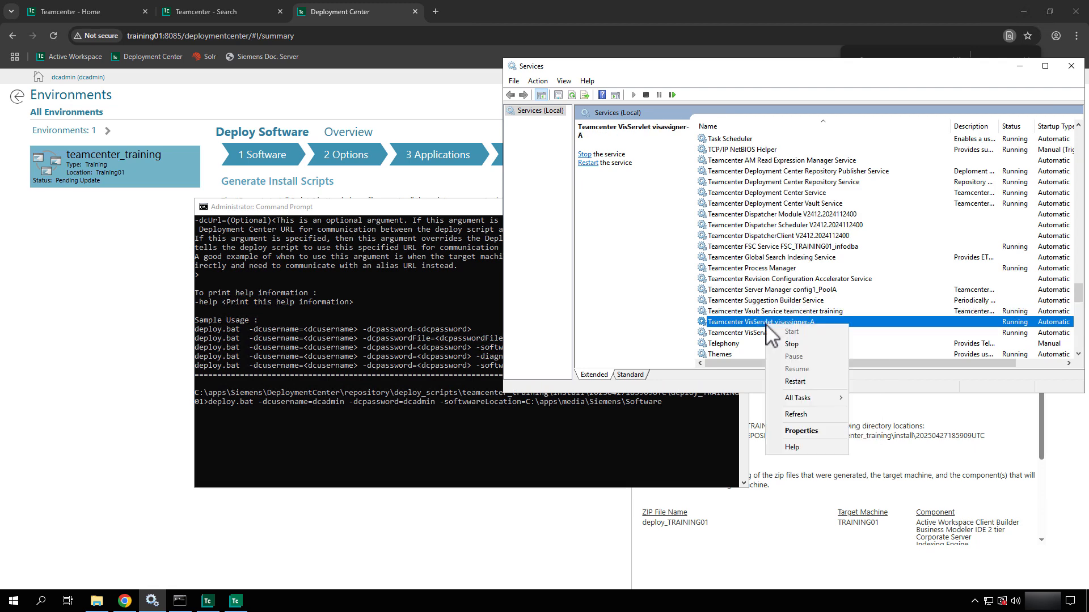
click(793, 344)
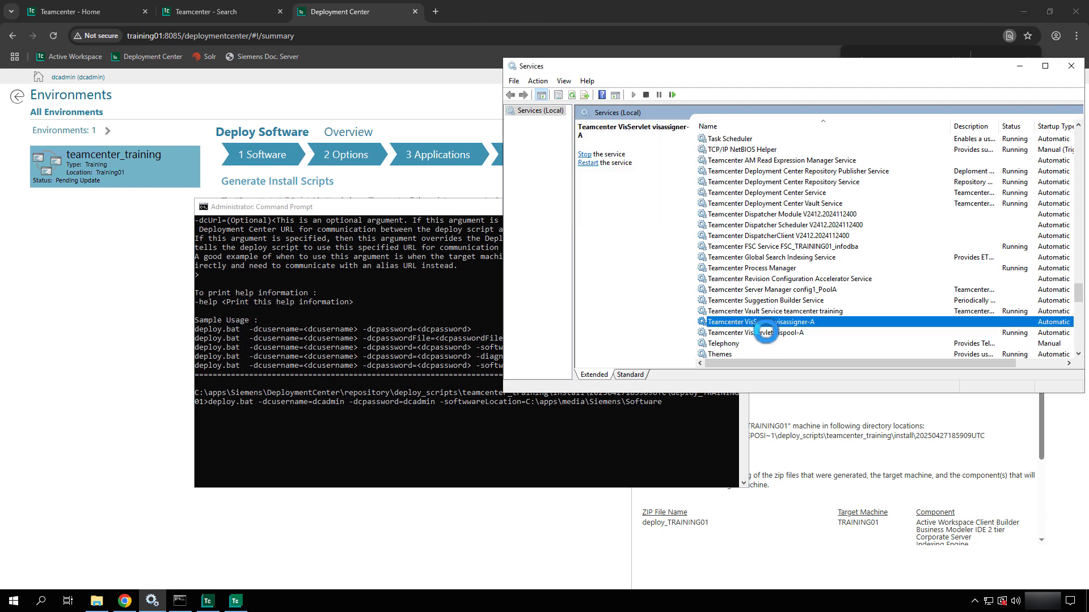
right_click(766, 333)
click(778, 352)
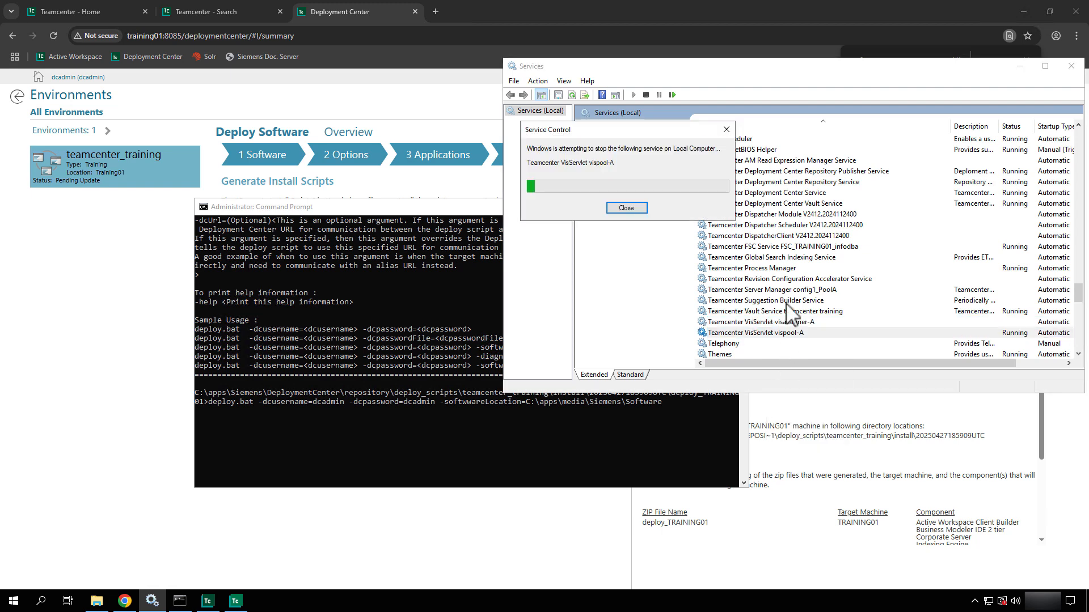
- Stop the Active Workspace Indexing Service at the top of the list
click(785, 205)
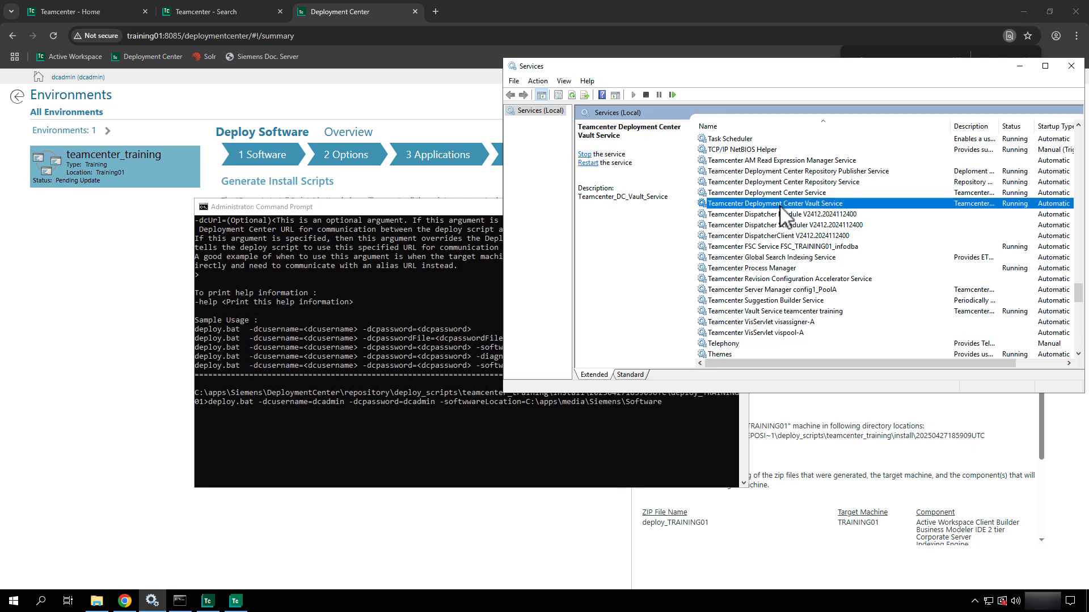
key(Home)
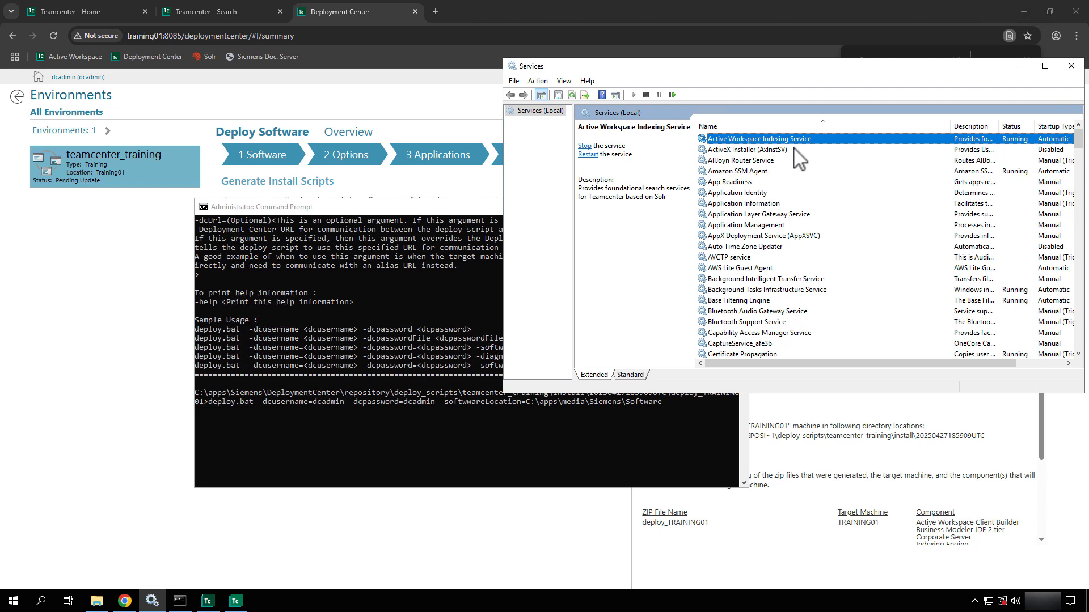
right_click(774, 140)
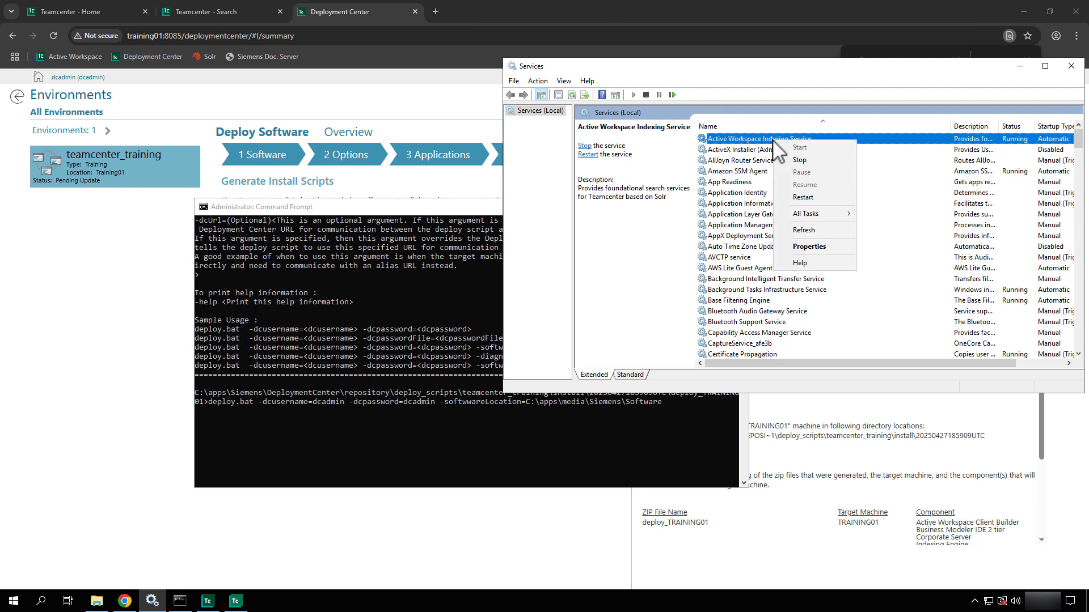
click(812, 163)
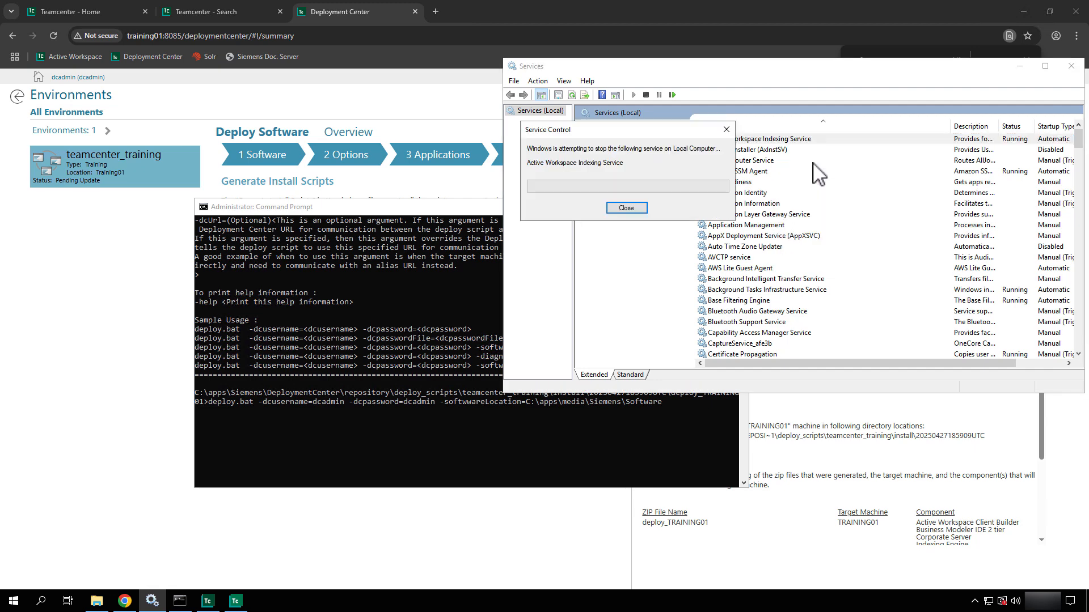
click(1072, 68)
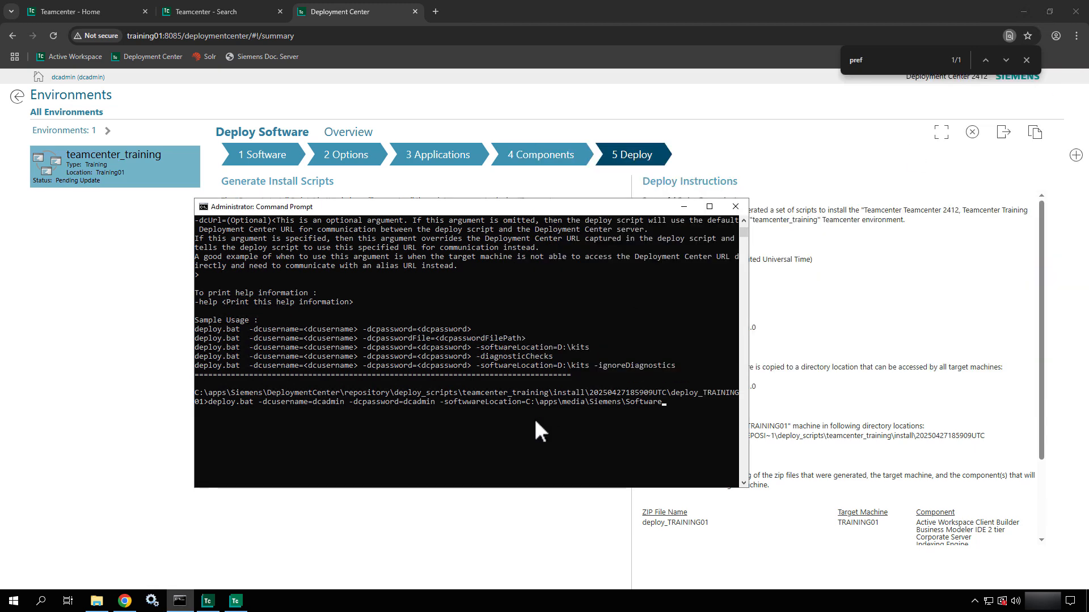
key(Return)
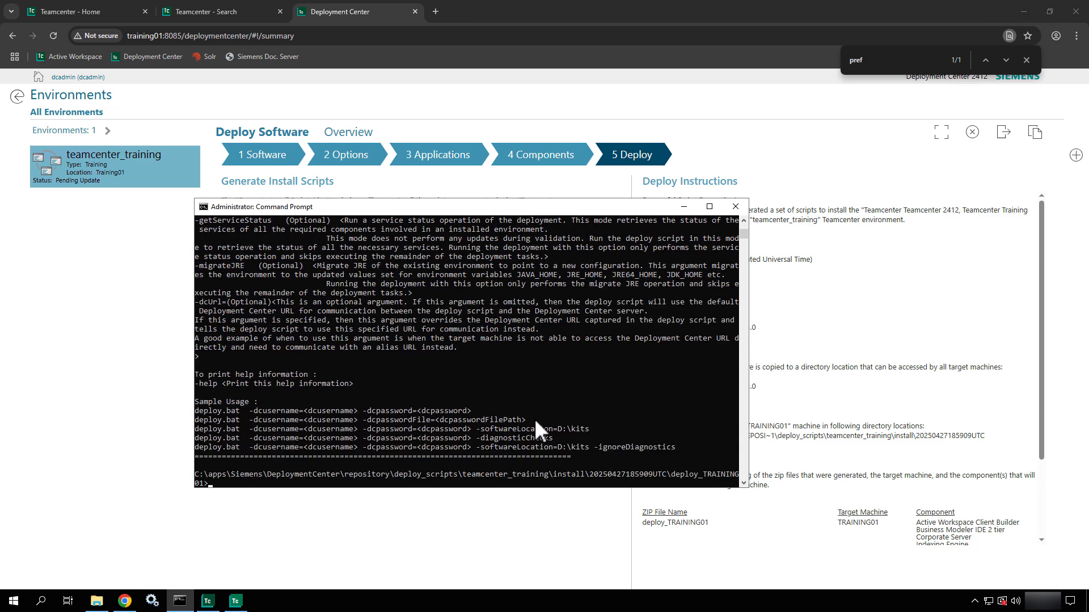
scroll(460, 355, up, 10)
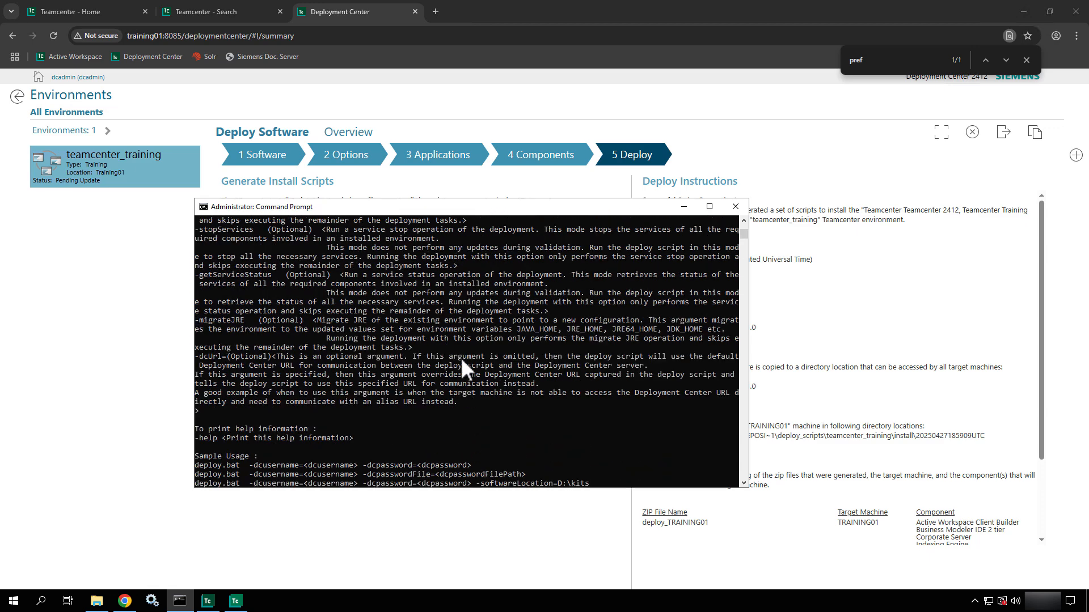
scroll(460, 365, up, 7)
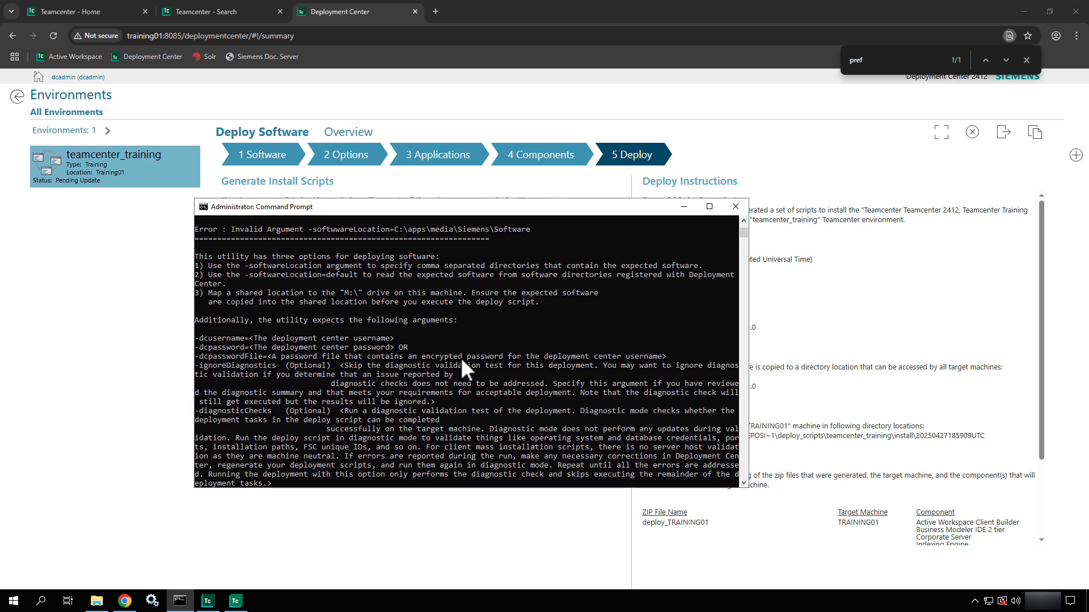
scroll(461, 358, up, 1)
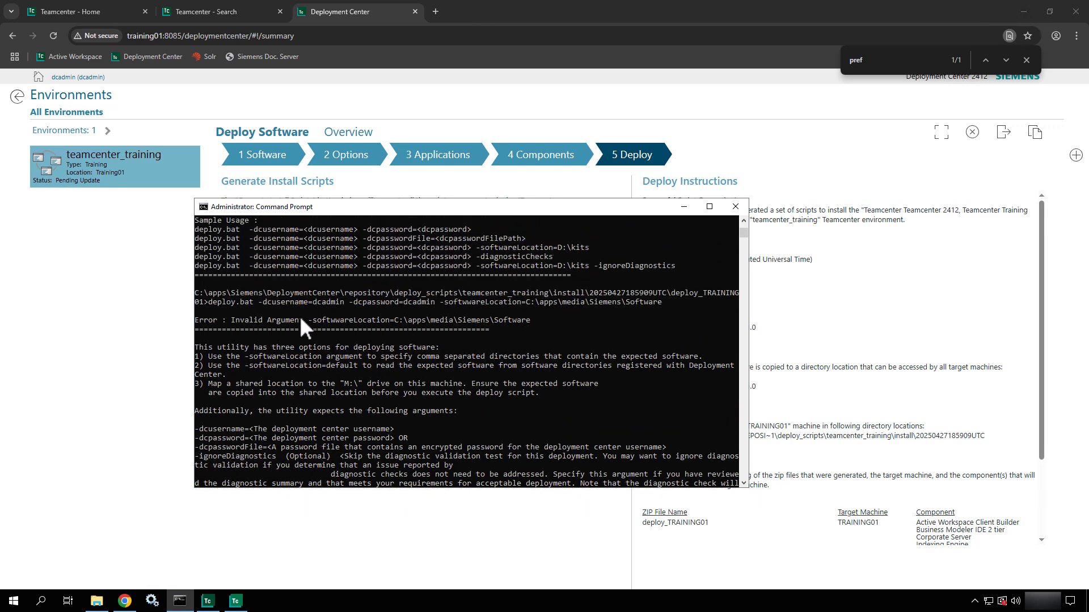
drag(325, 317, 349, 324)
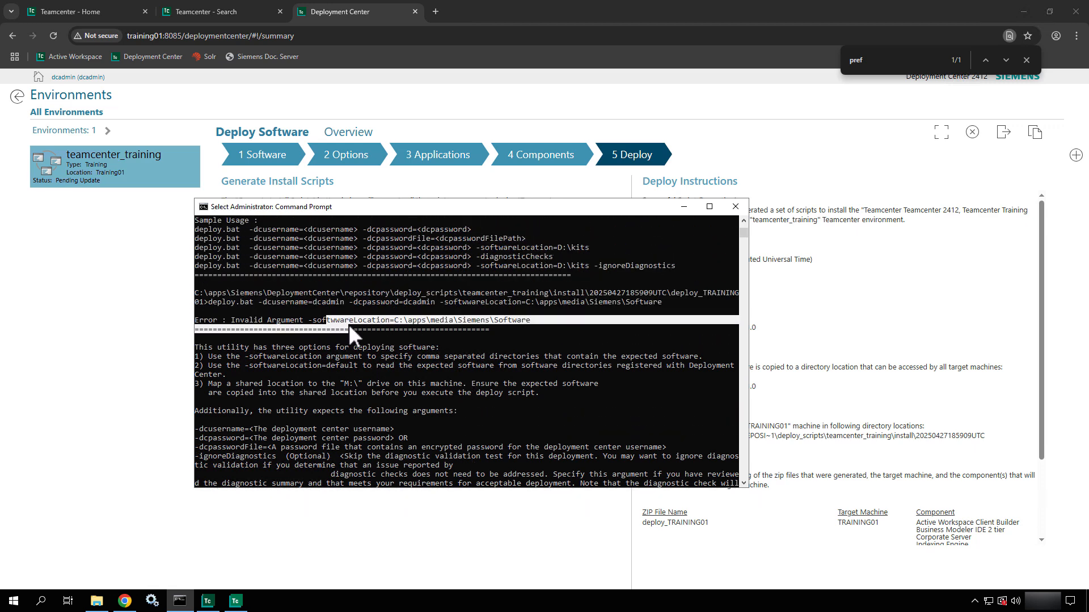
- Recall the deploy command, remove the extra 'w' from -softwwareLocation, and rerun it successfully
scroll(349, 324, down, 7)
scroll(349, 328, down, 10)
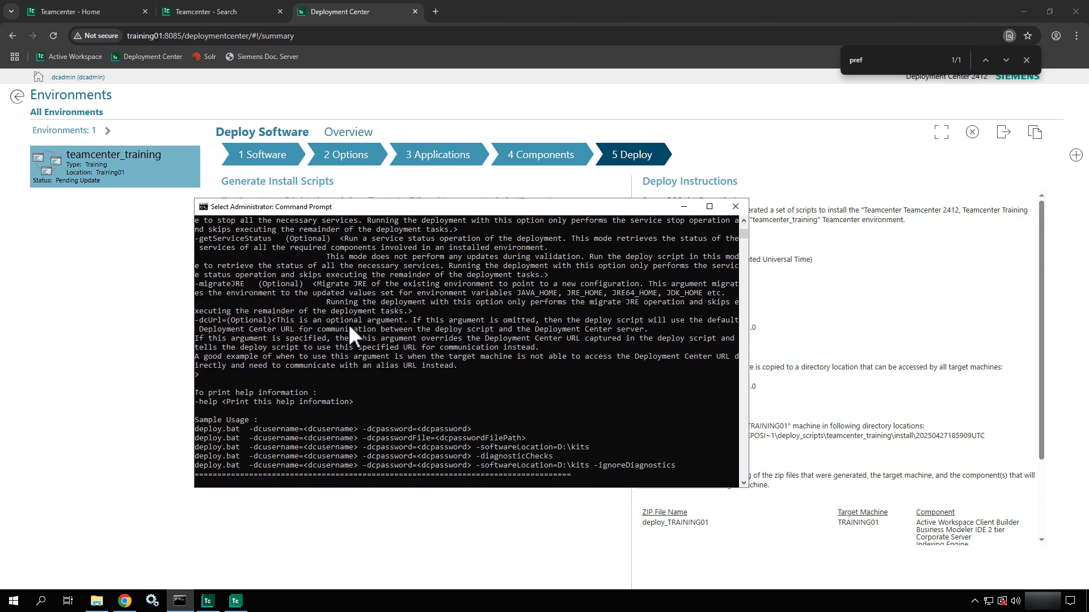
key(ctrl+v)
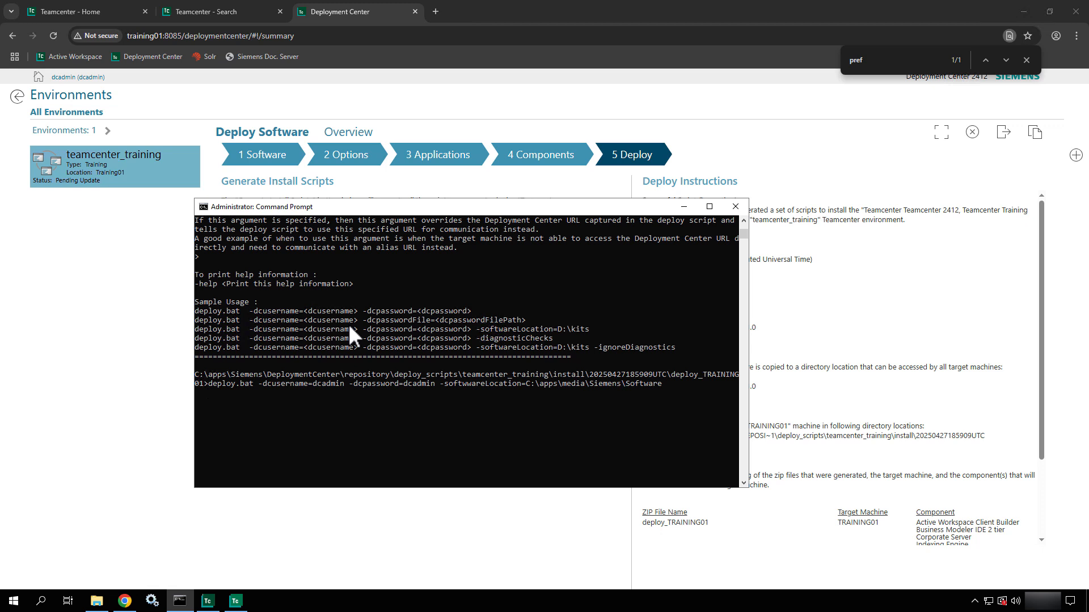
key(Left)
key(Left)
key(BackSpace)
key(Return)
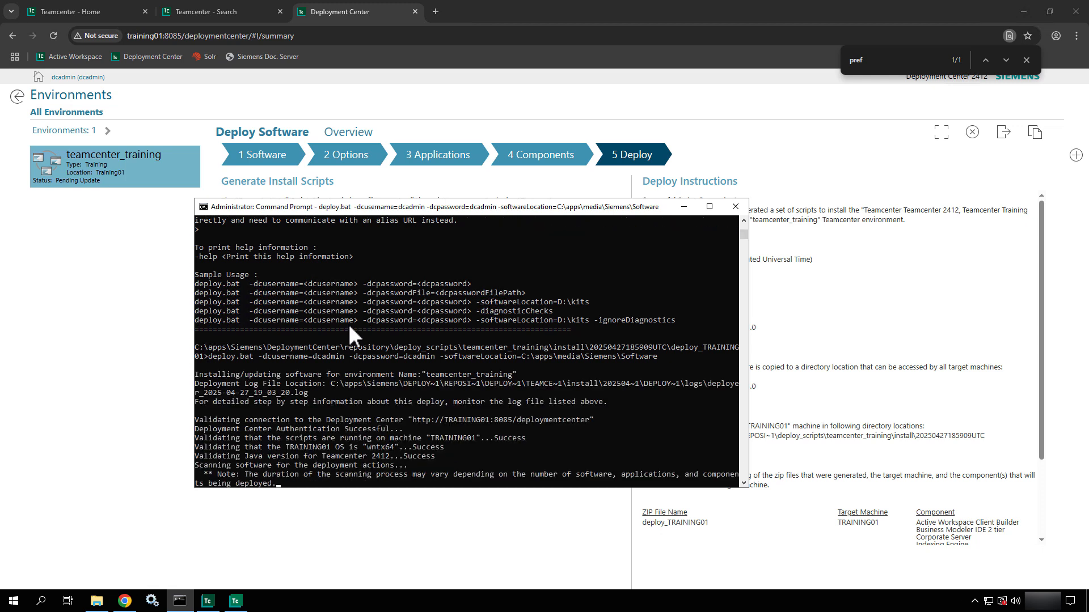
scroll(533, 387, down, 4)
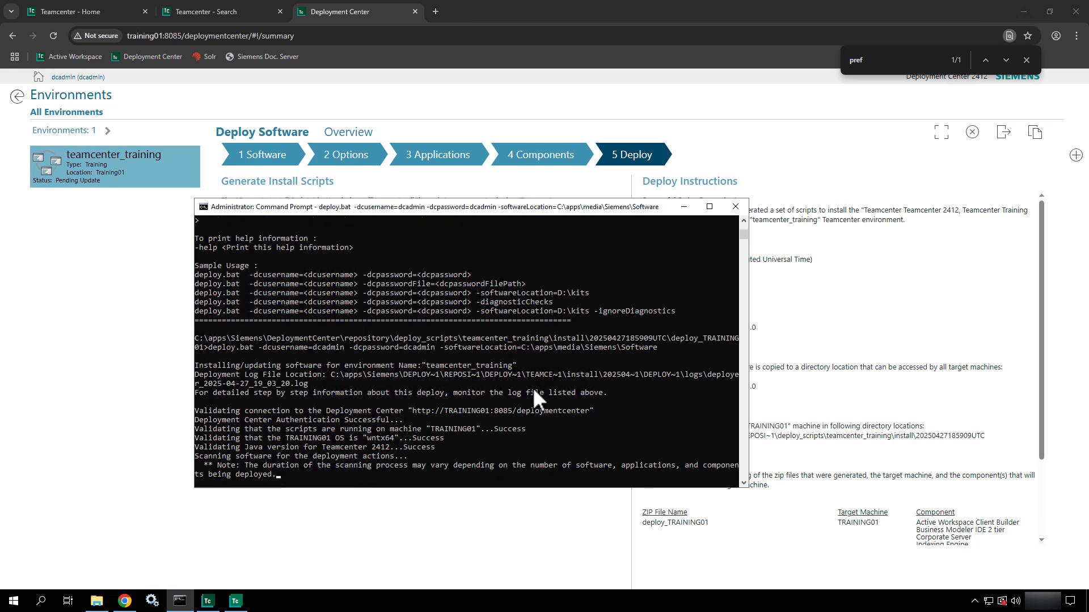
scroll(538, 400, down, 1)
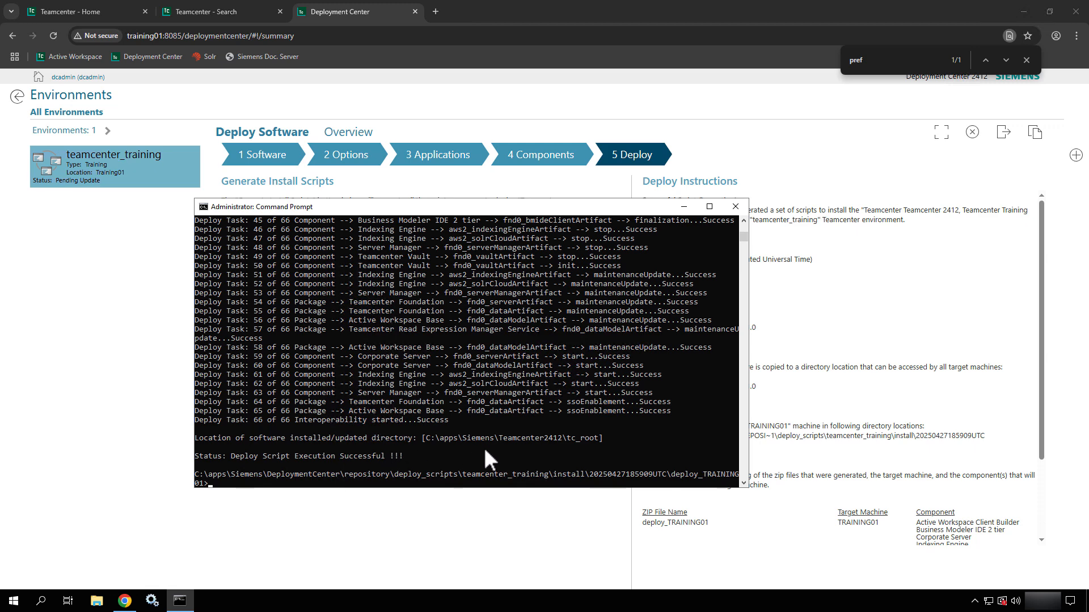
- Close the console and check the Applications step for Preference Management marked Installed
click(736, 208)
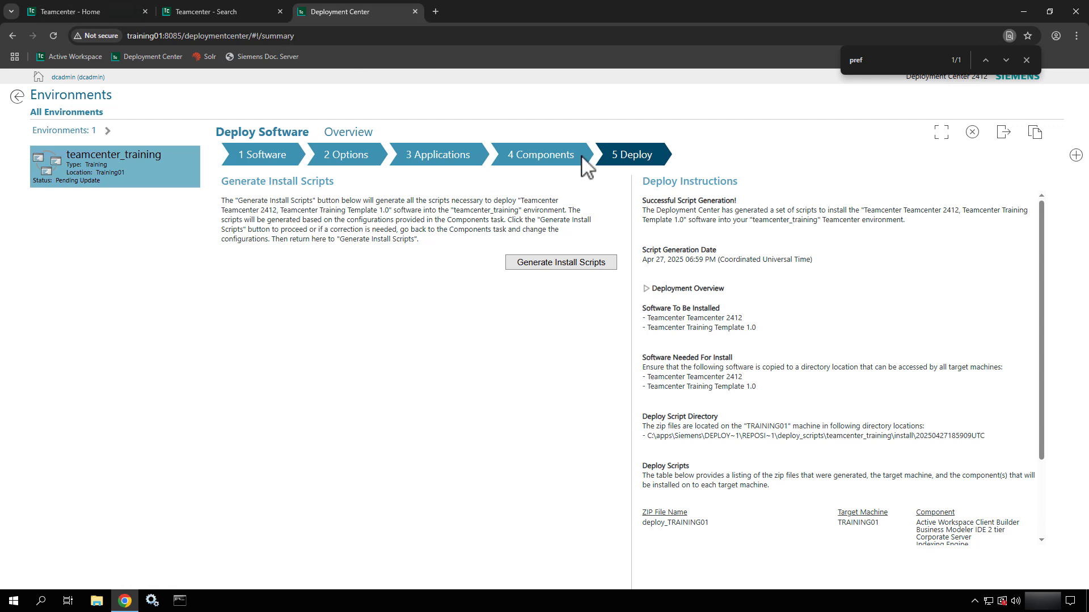
click(560, 161)
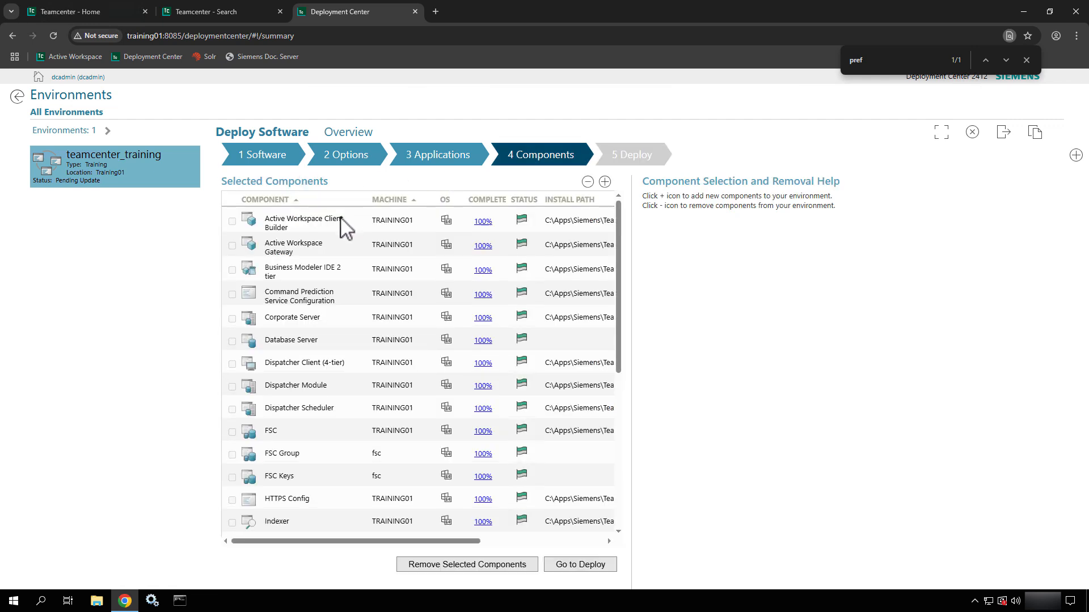
click(450, 148)
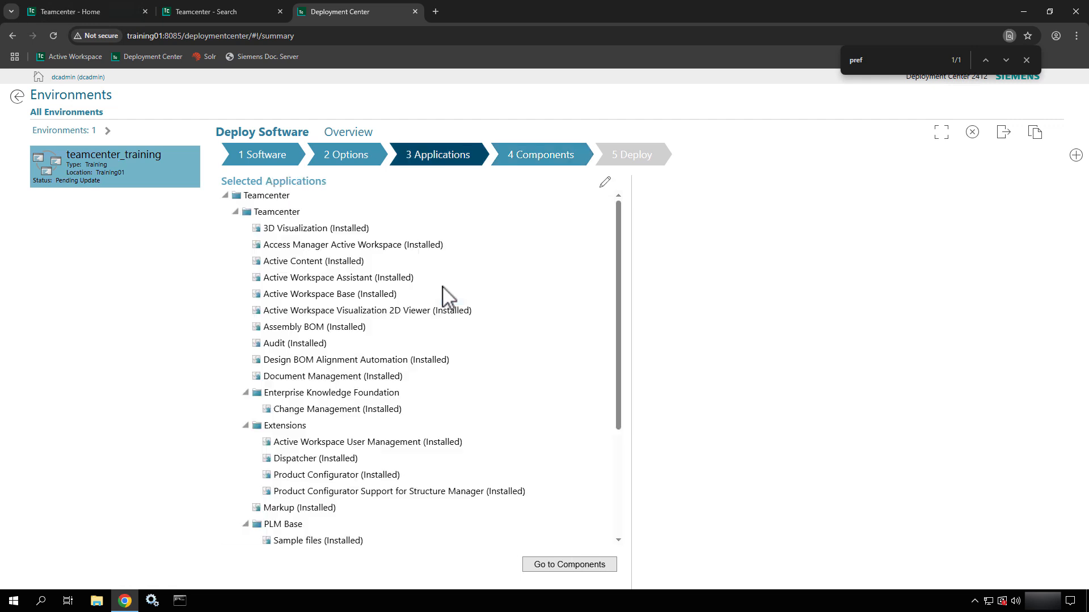
scroll(448, 294, down, 3)
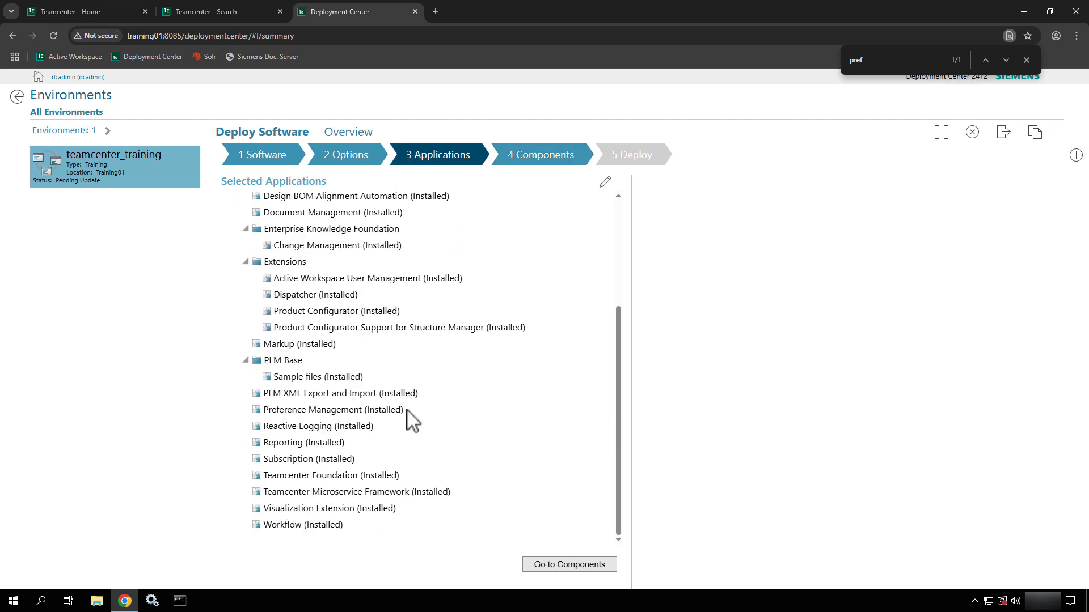
drag(405, 411, 257, 401)
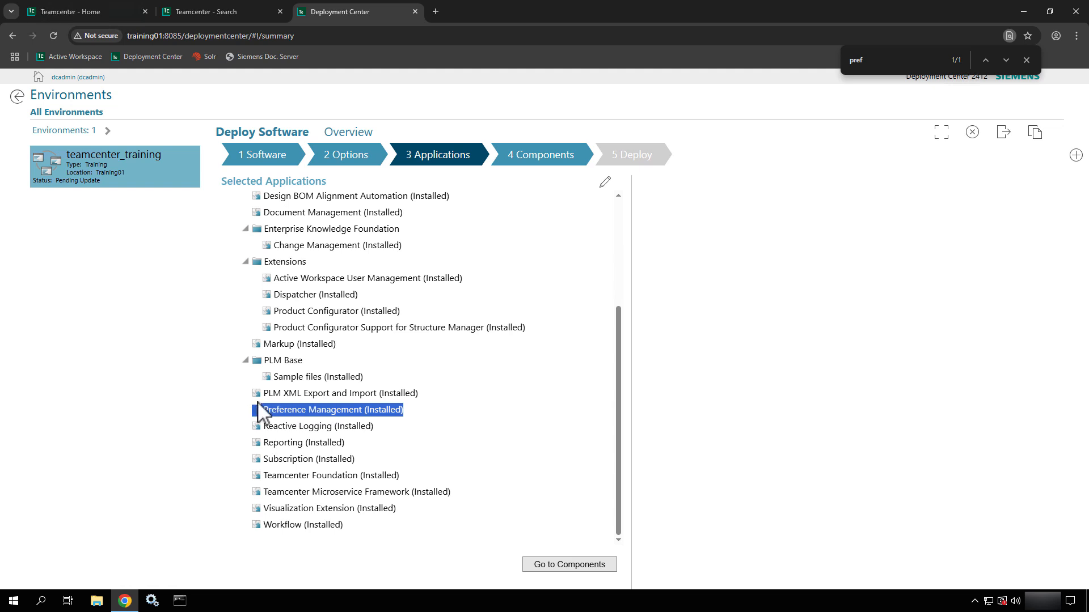
click(488, 383)
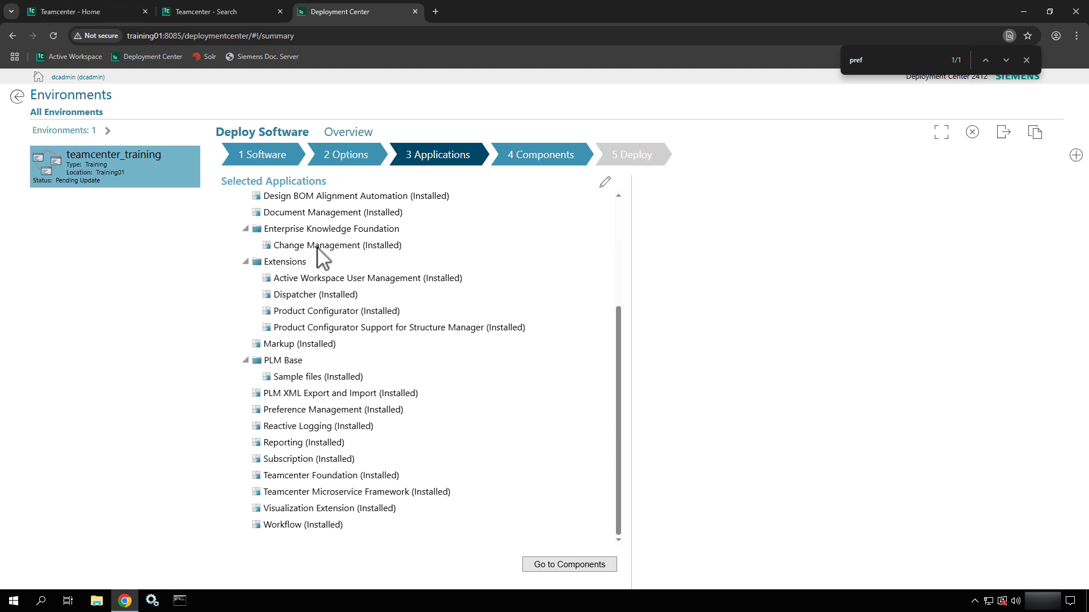
- Close the Teamcenter search tab and jump to the T services in Windows Services
click(239, 8)
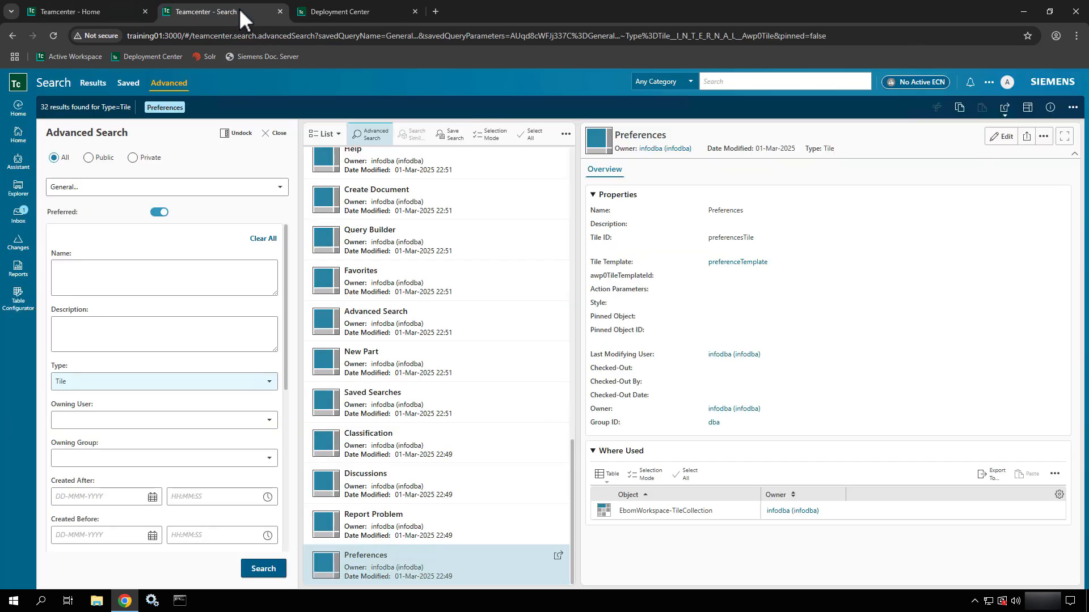
click(127, 12)
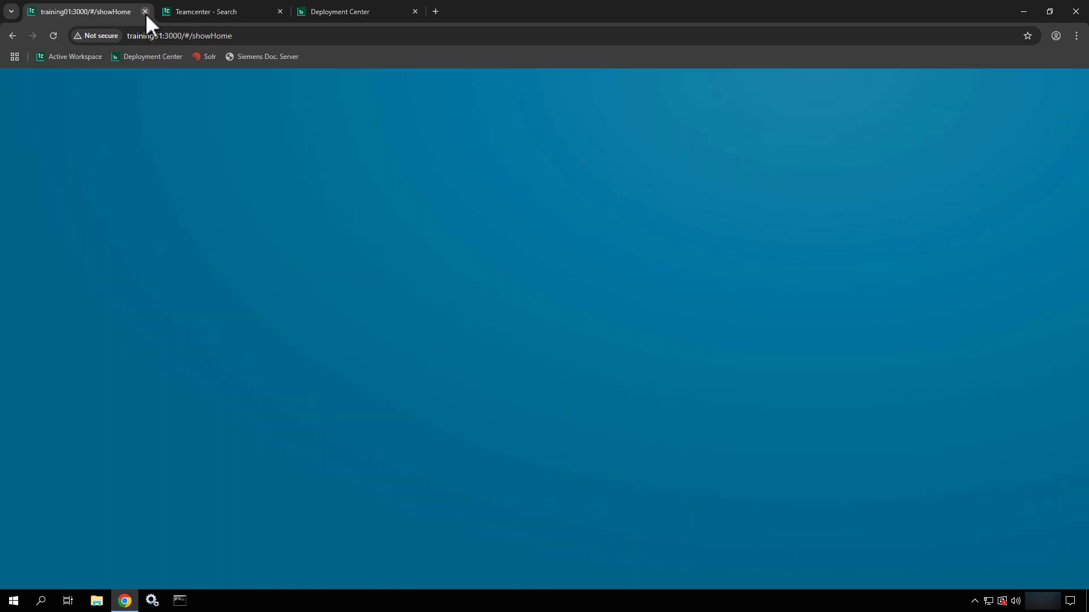
click(280, 11)
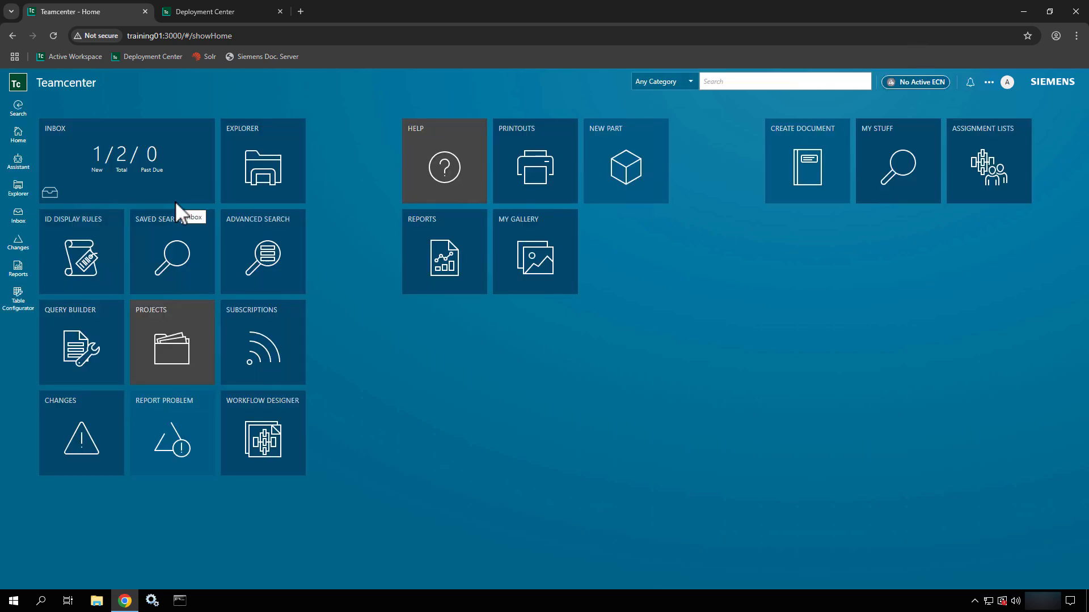
click(152, 601)
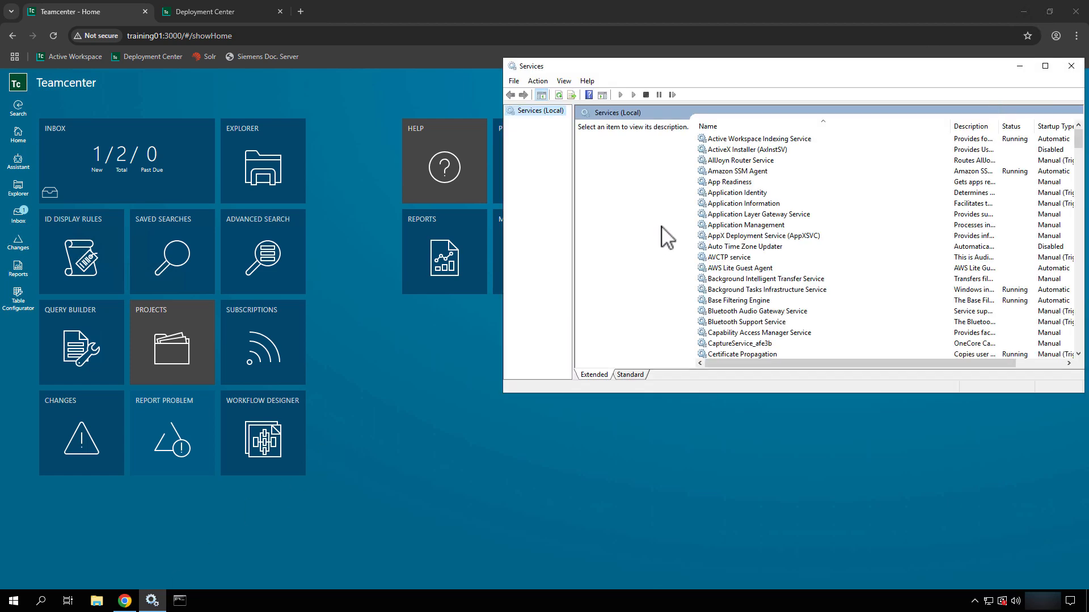
click(743, 139)
click(726, 181)
key(t)
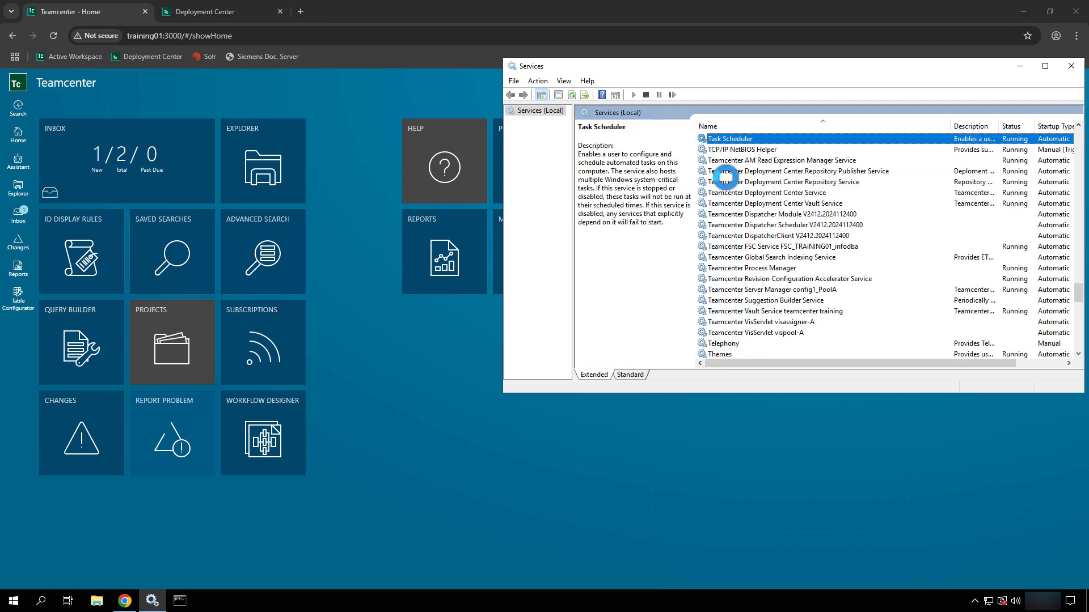
- Start the Teamcenter Suggestion Builder Service, then return to the Teamcenter home page
click(812, 163)
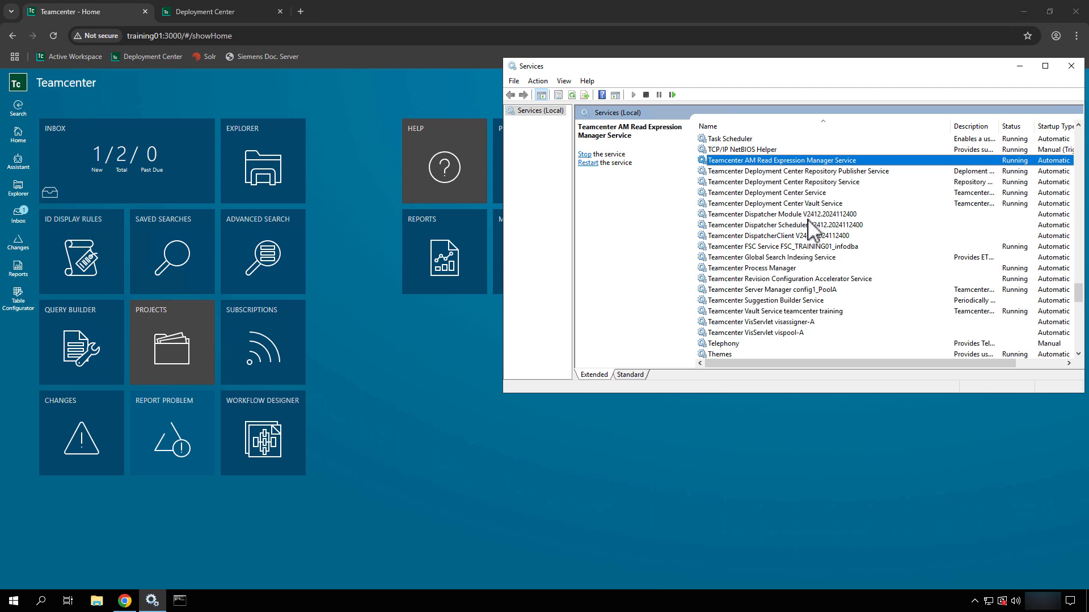
click(807, 236)
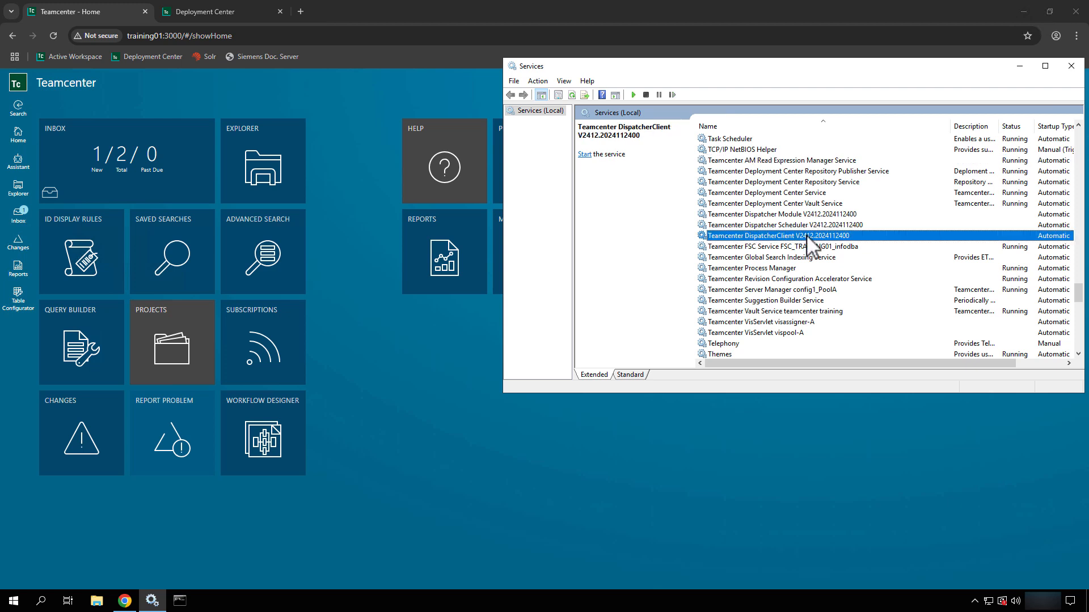
click(801, 291)
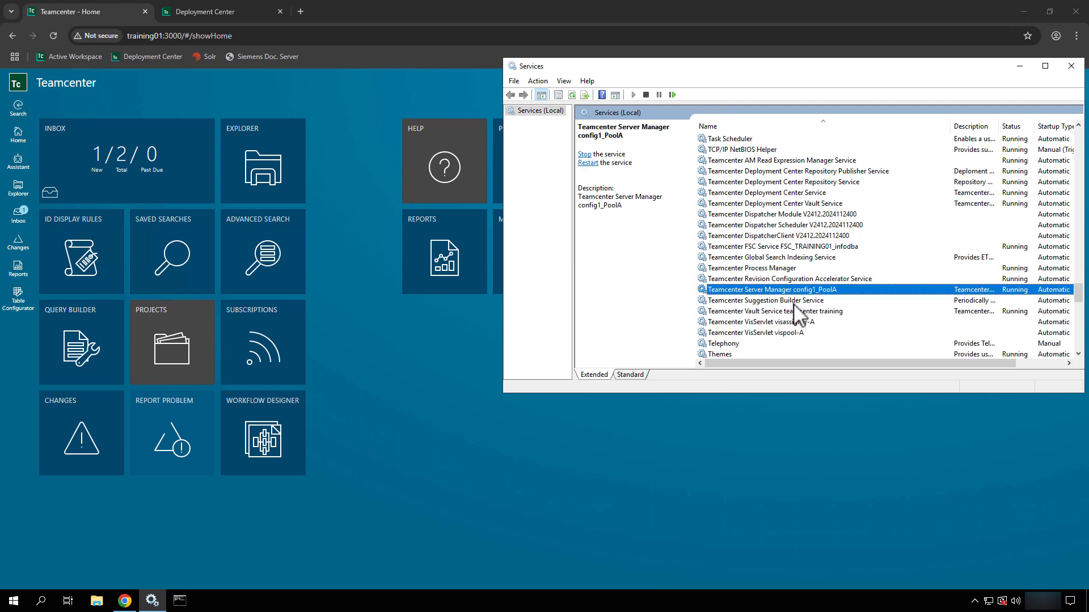
click(794, 303)
right_click(795, 303)
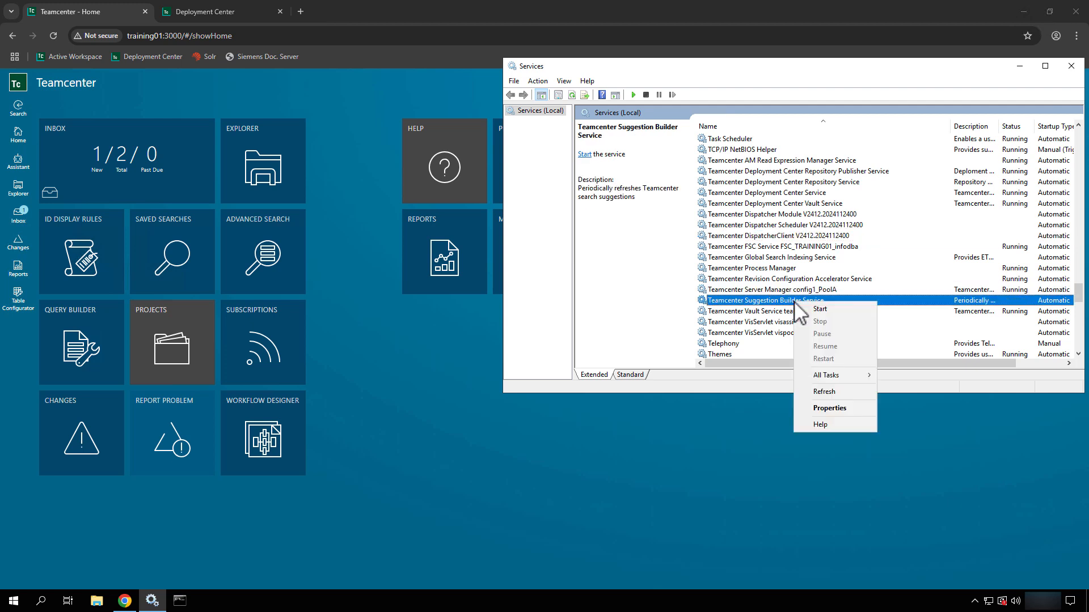
click(805, 308)
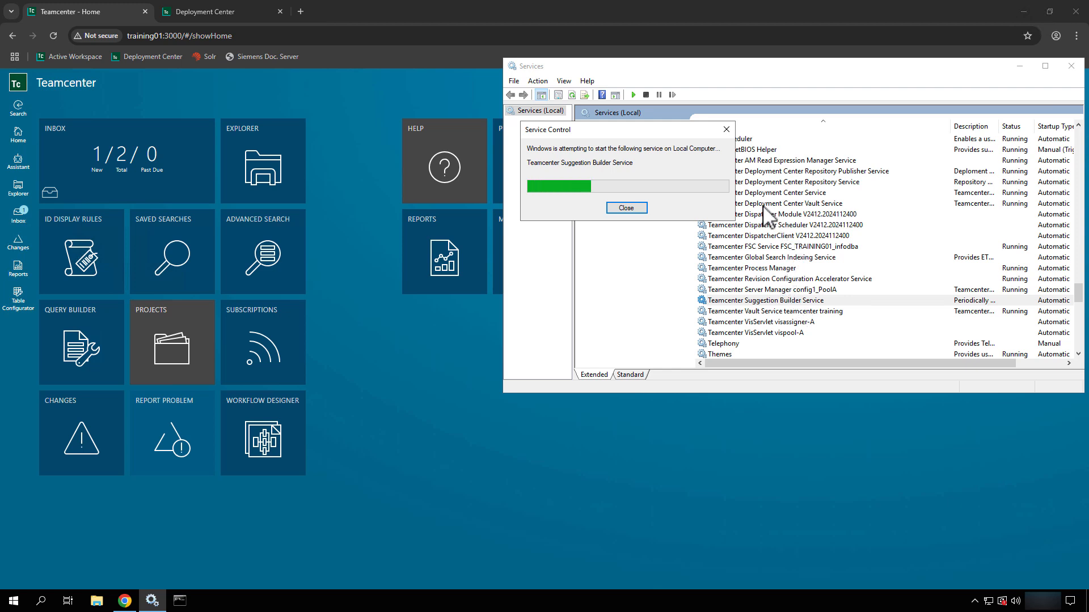
click(457, 371)
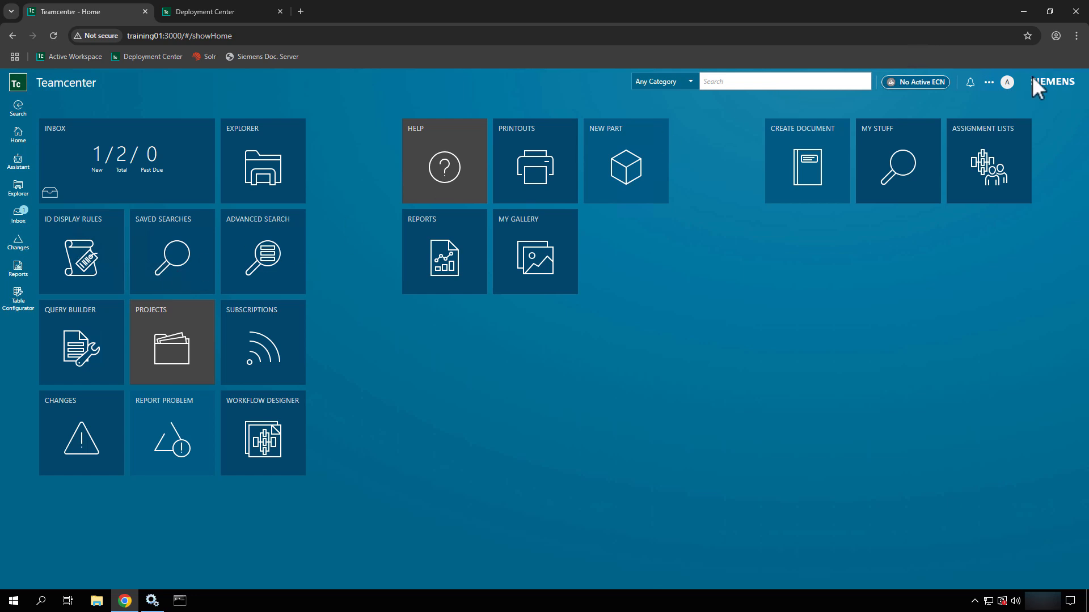
- Change the session workspace to Active Admin from the user avatar menu
click(1008, 81)
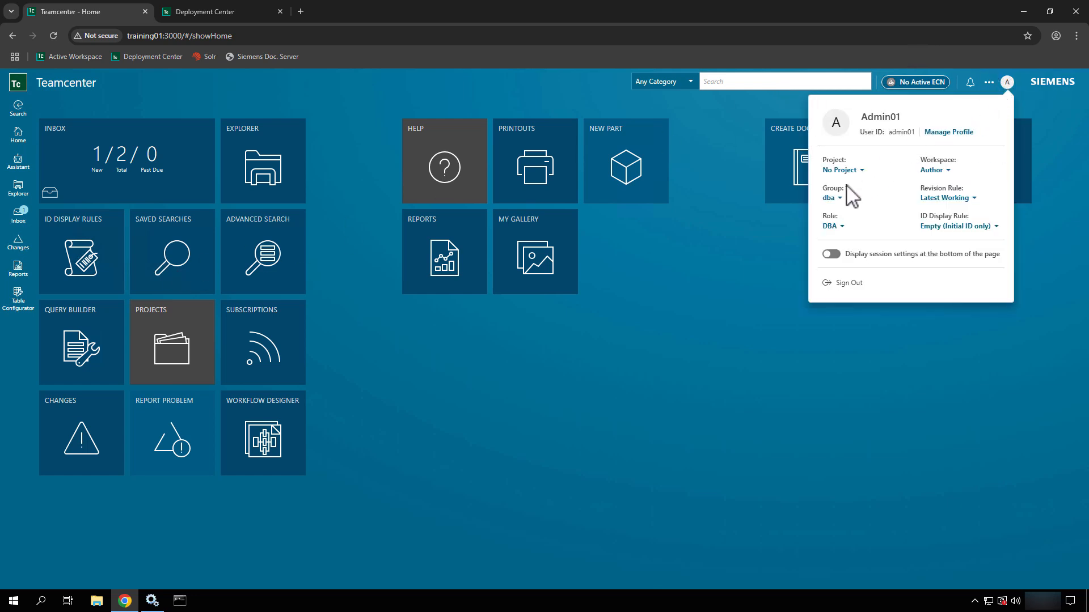
click(941, 171)
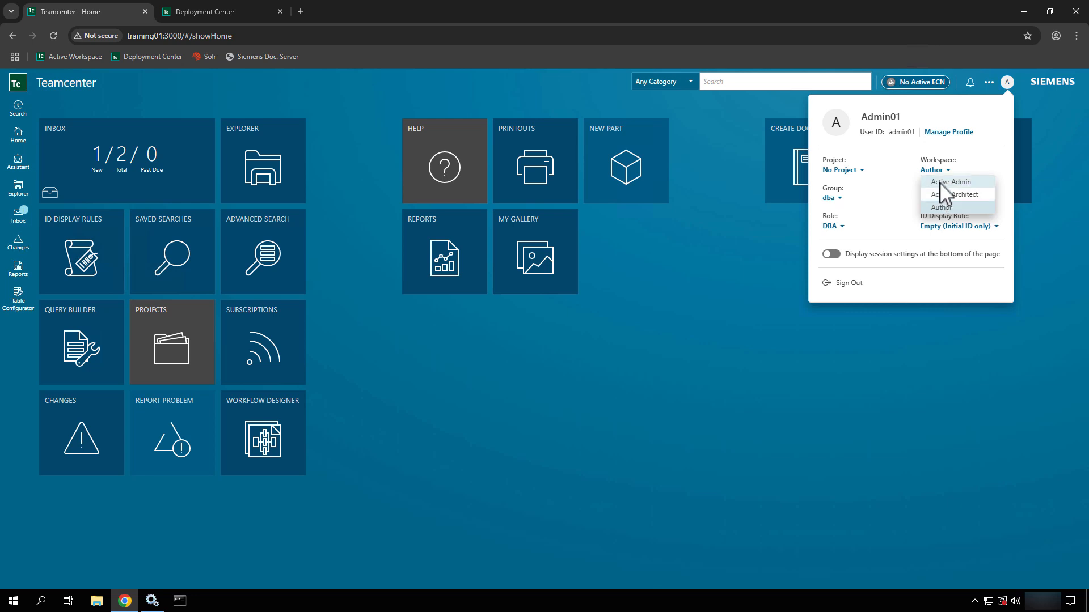
click(939, 181)
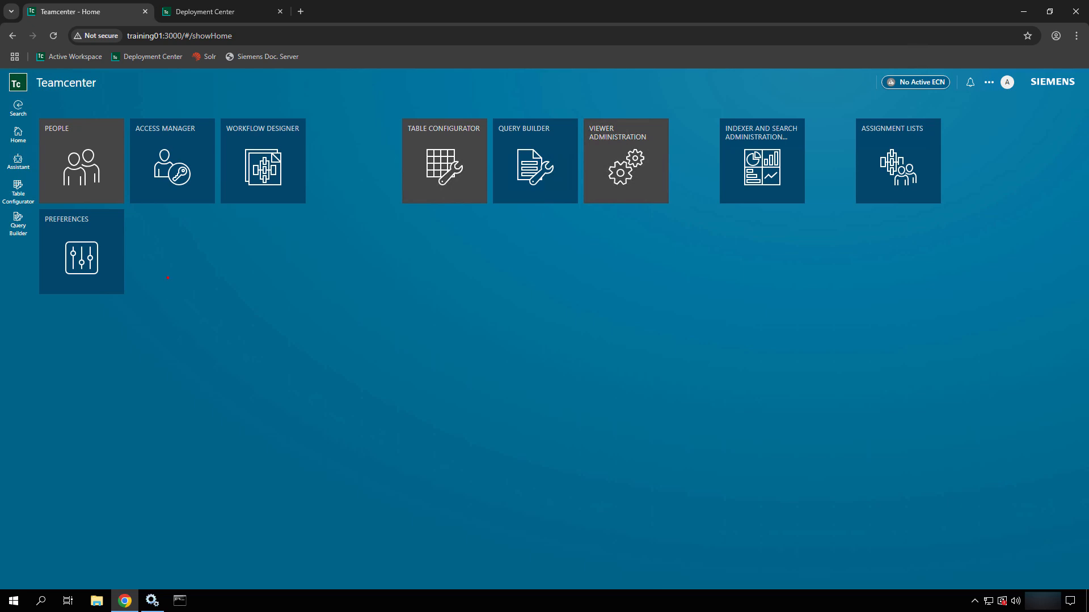
drag(167, 278, 276, 315)
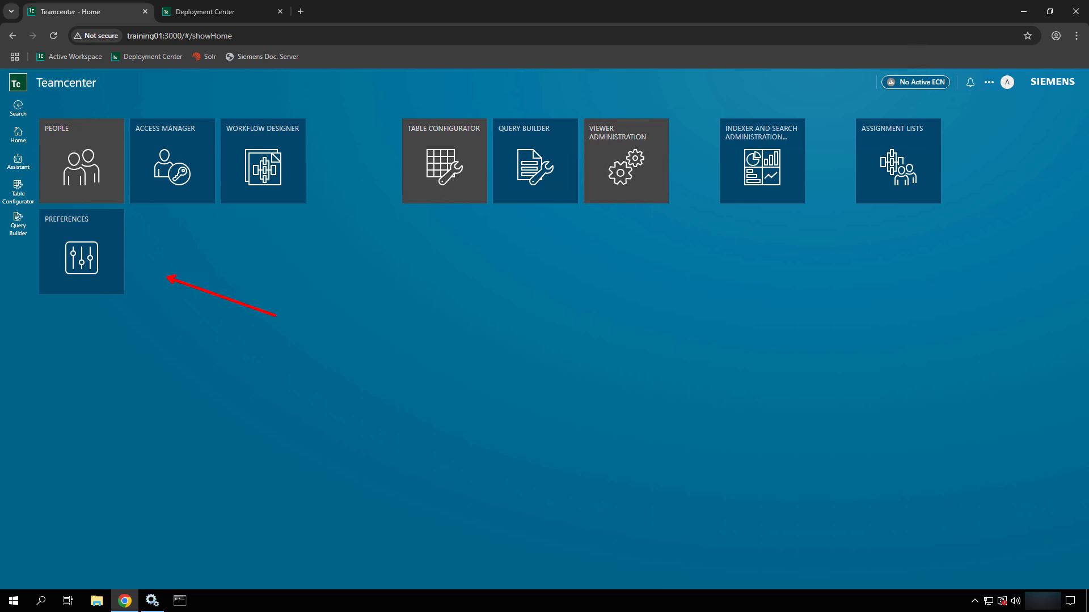
key(Escape)
- Open the Preferences administration page and widen the preferences table
click(85, 247)
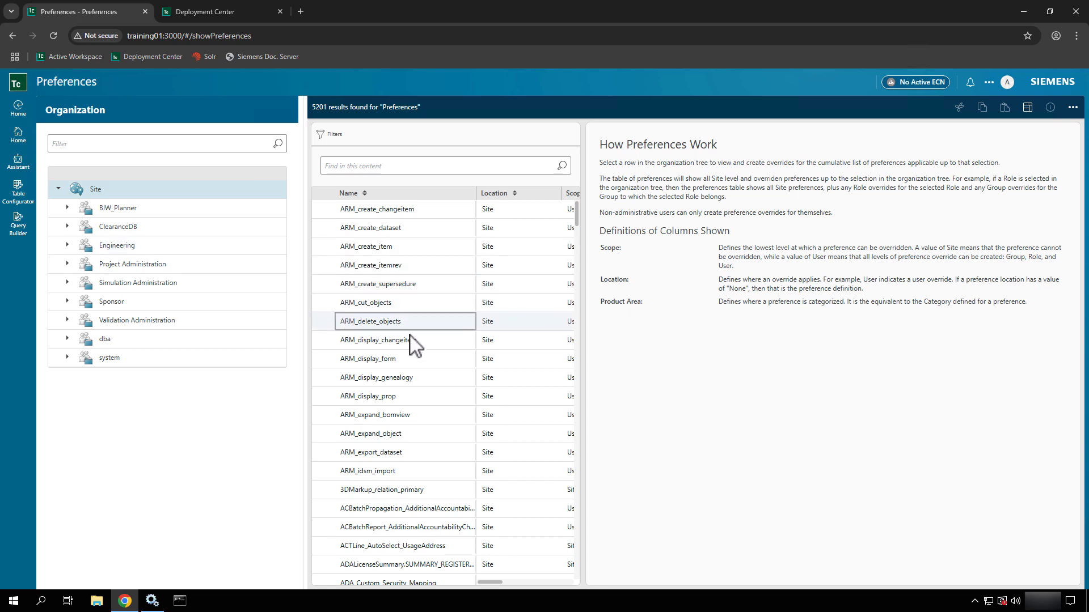
click(429, 170)
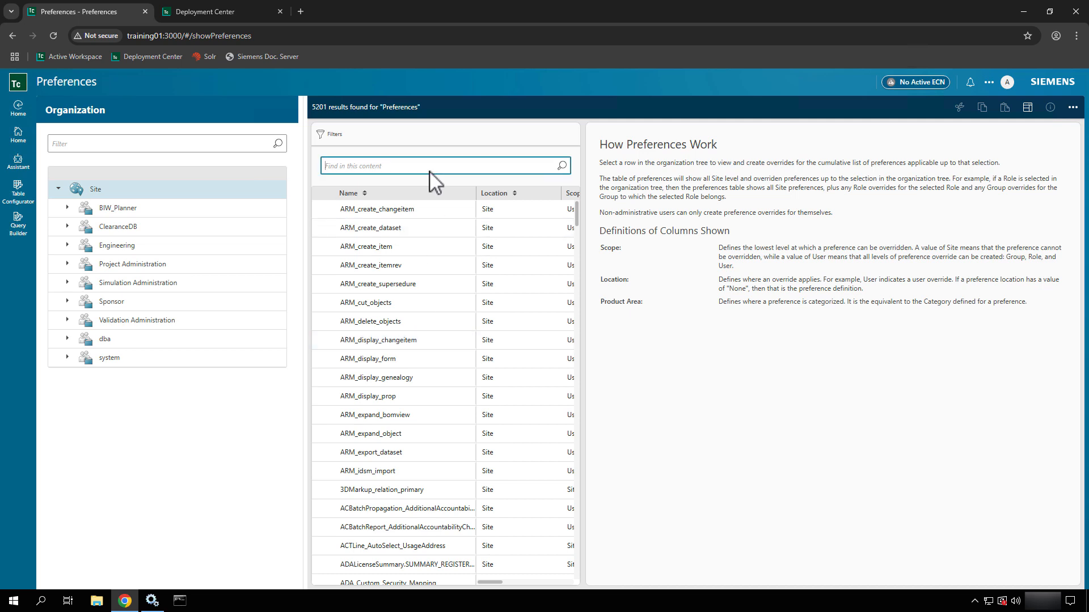
drag(584, 168, 652, 265)
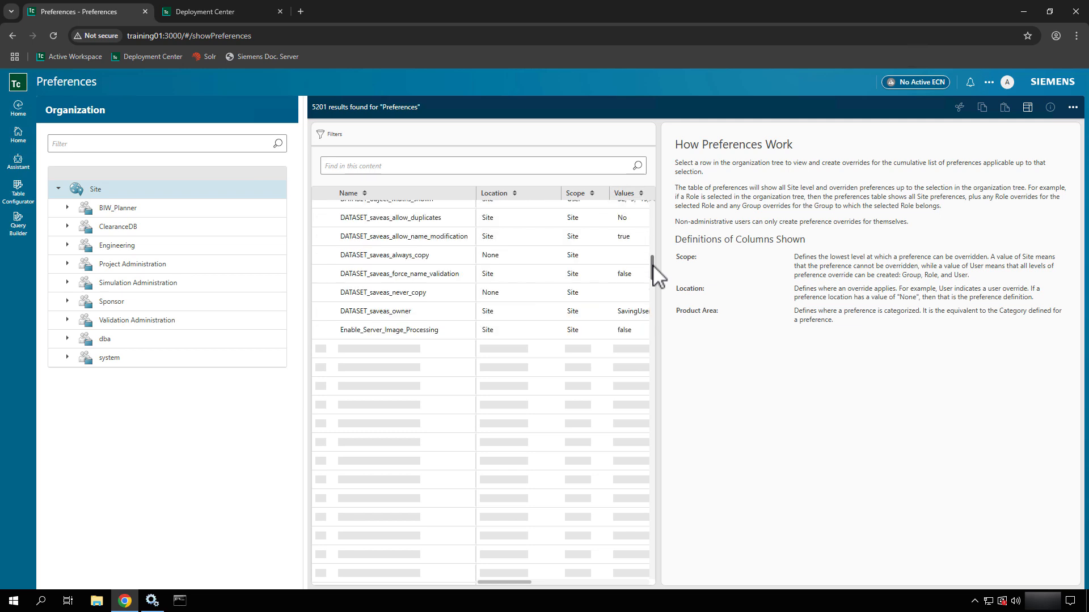
drag(652, 265, 653, 280)
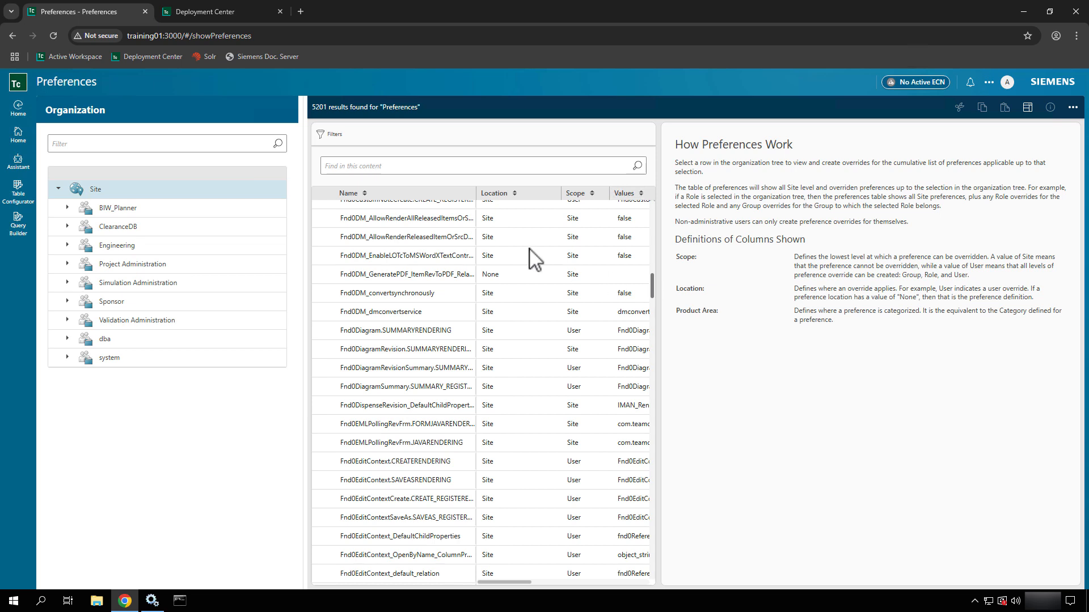
- Filter preferences by *advanced* and select AW_Advanced_Search_Visibility to show its value true
click(406, 168)
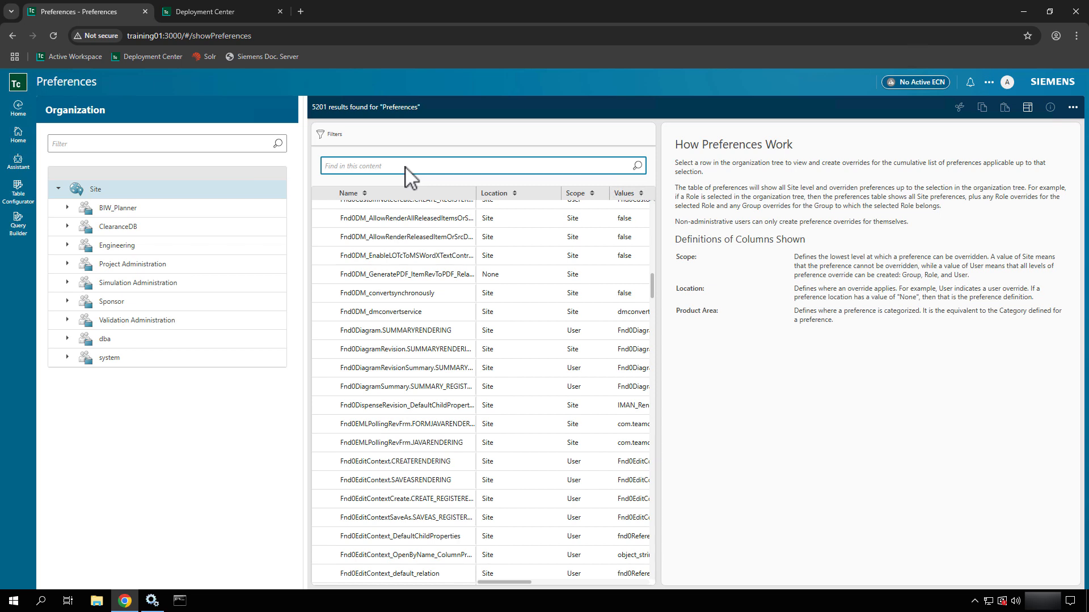
text(*advanced*)
key(Return)
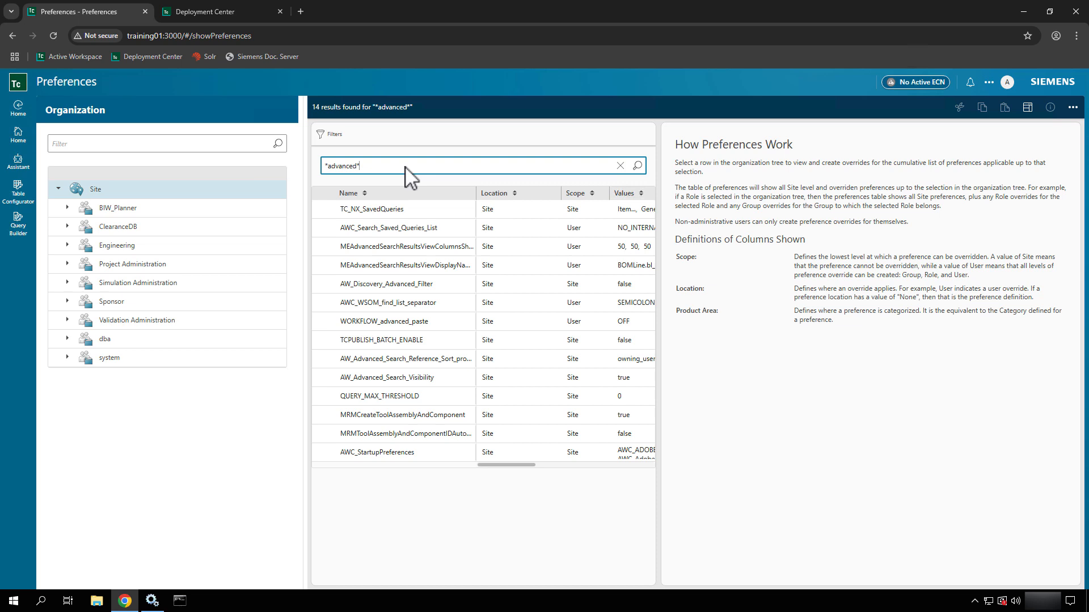
click(401, 247)
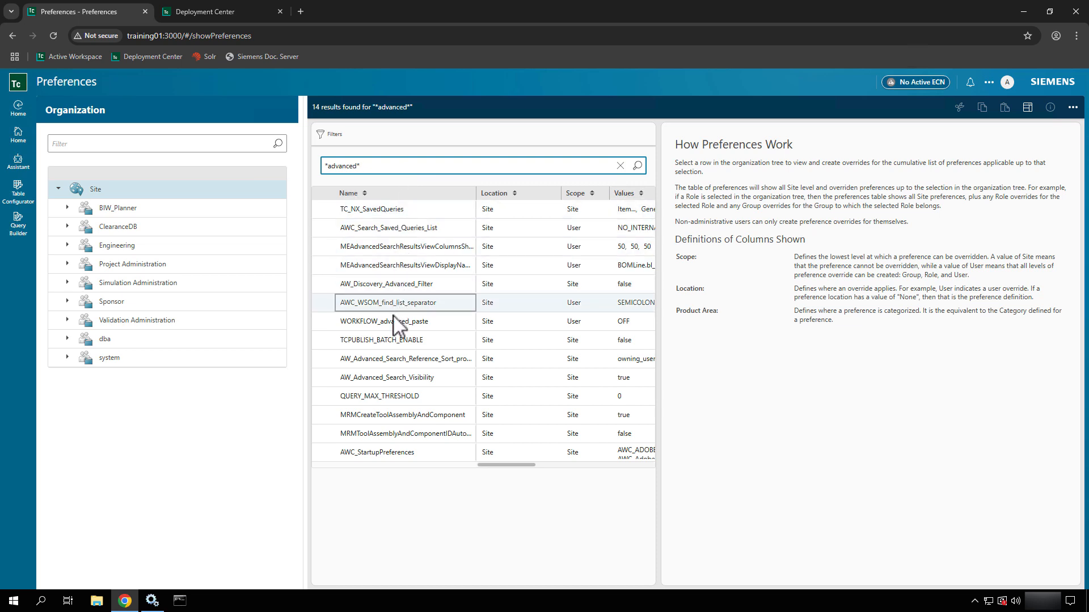
click(389, 381)
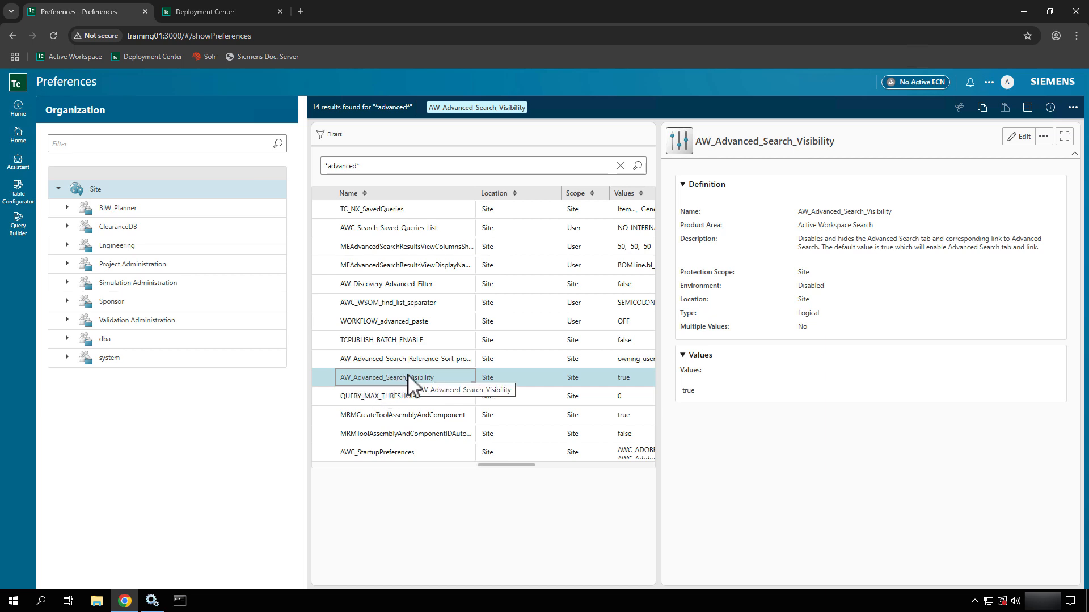
- Annotate the preference's Site scope, its value true and the Engineering group, then clear annotations
click(579, 384)
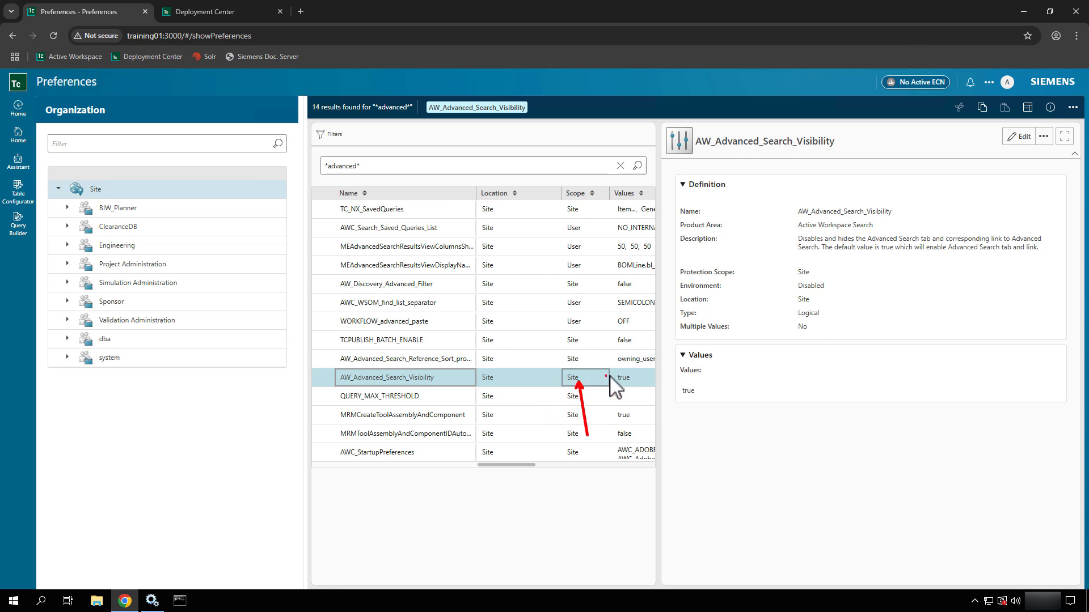
drag(622, 385, 623, 426)
drag(146, 248, 201, 255)
key(Escape)
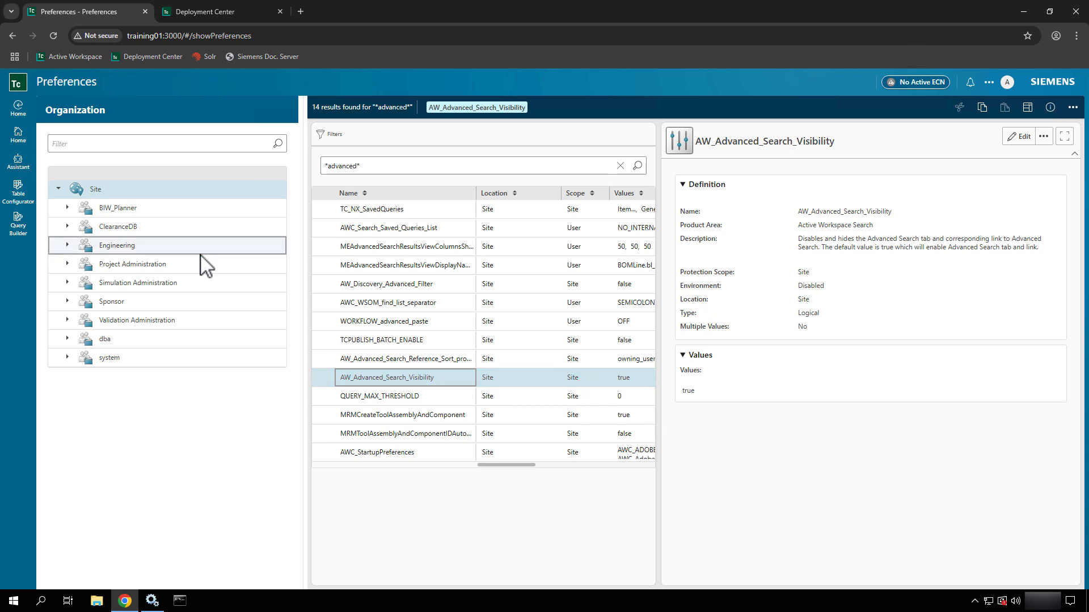
- Select the Engineering group and browse the preference New and Delete command options
click(168, 249)
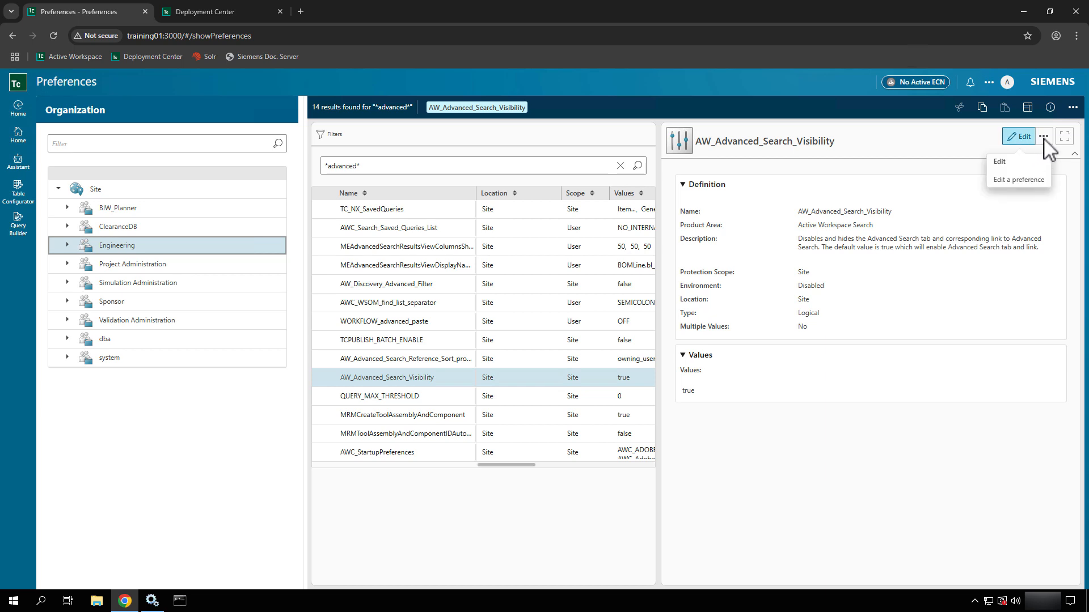
click(1073, 111)
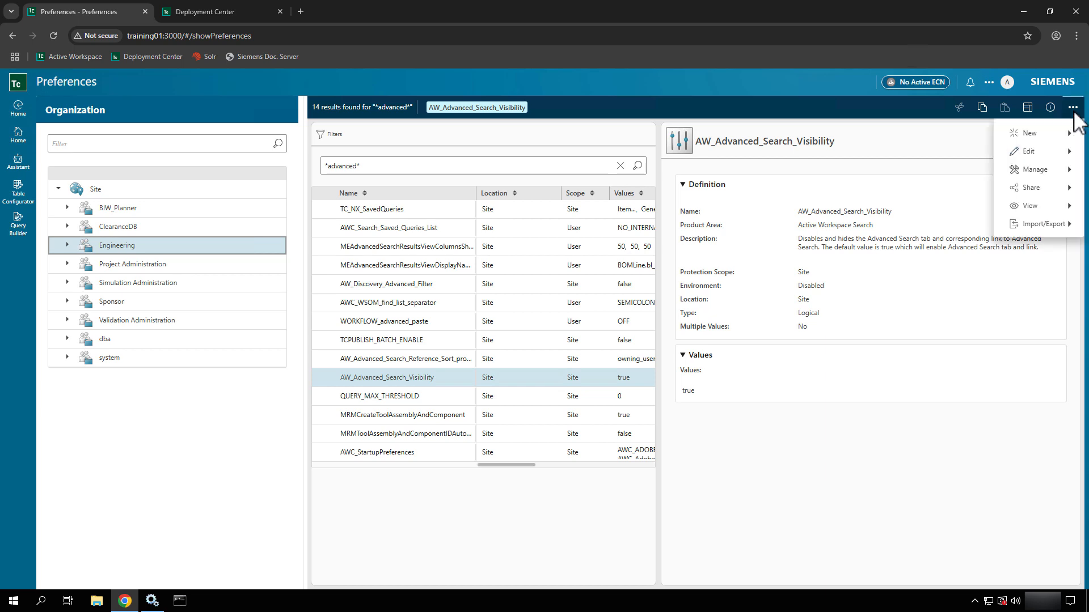
click(1049, 136)
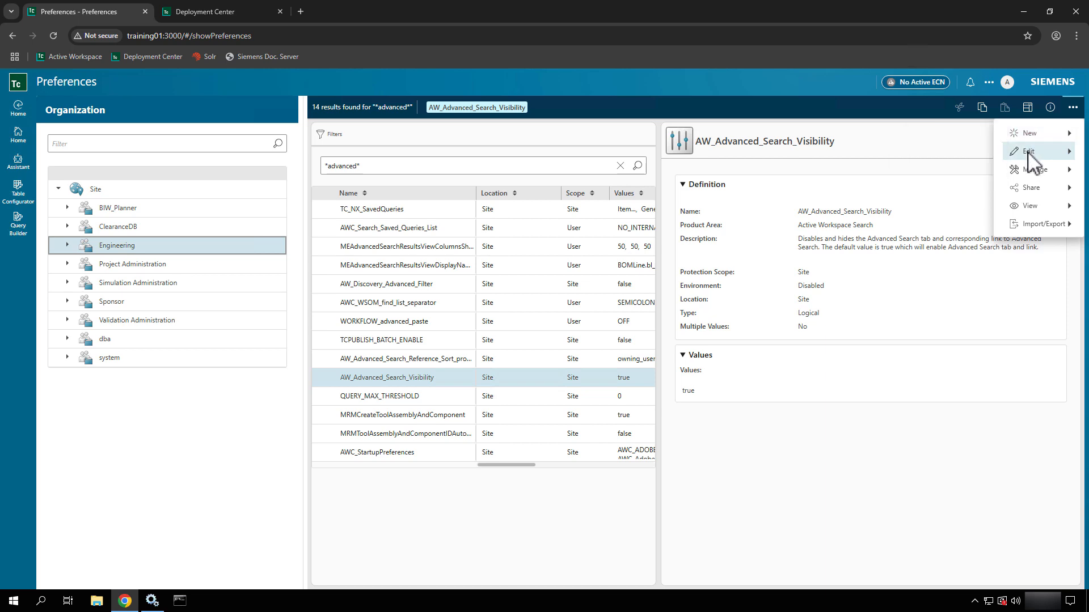
click(1028, 152)
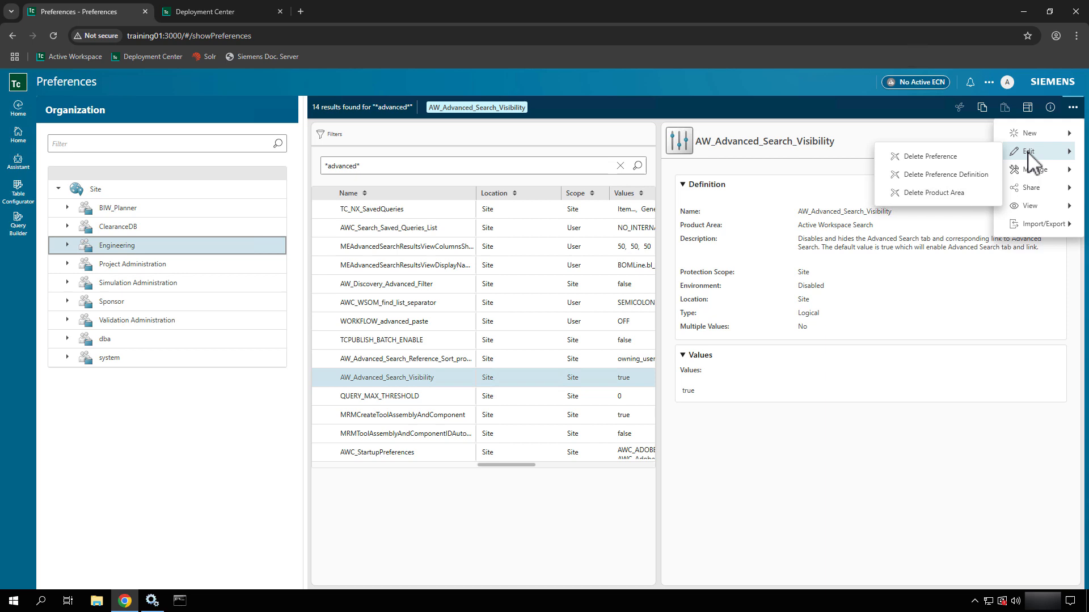
click(175, 448)
click(413, 454)
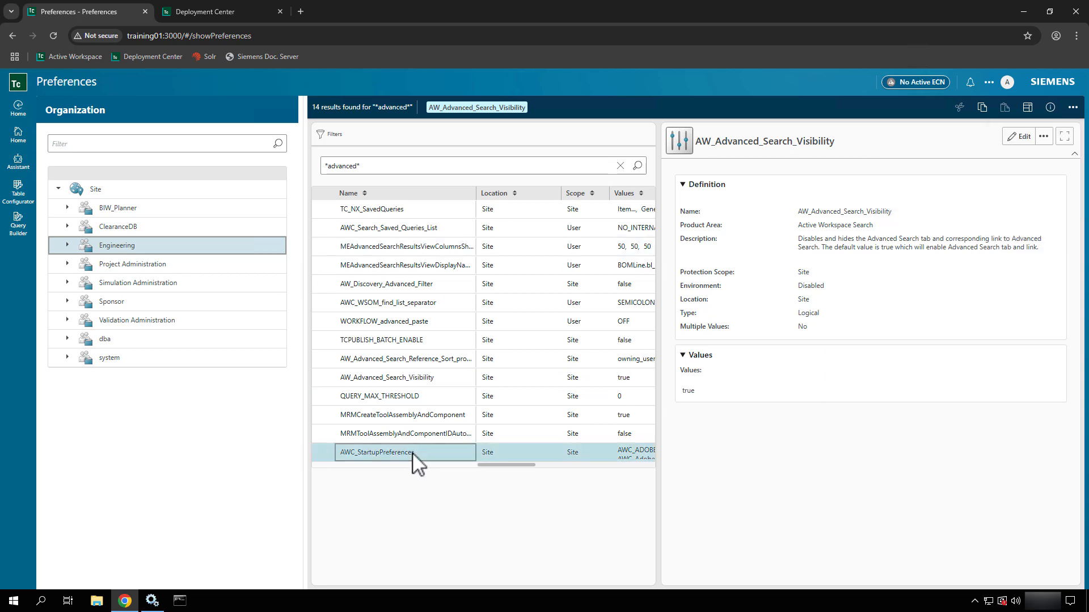
click(375, 380)
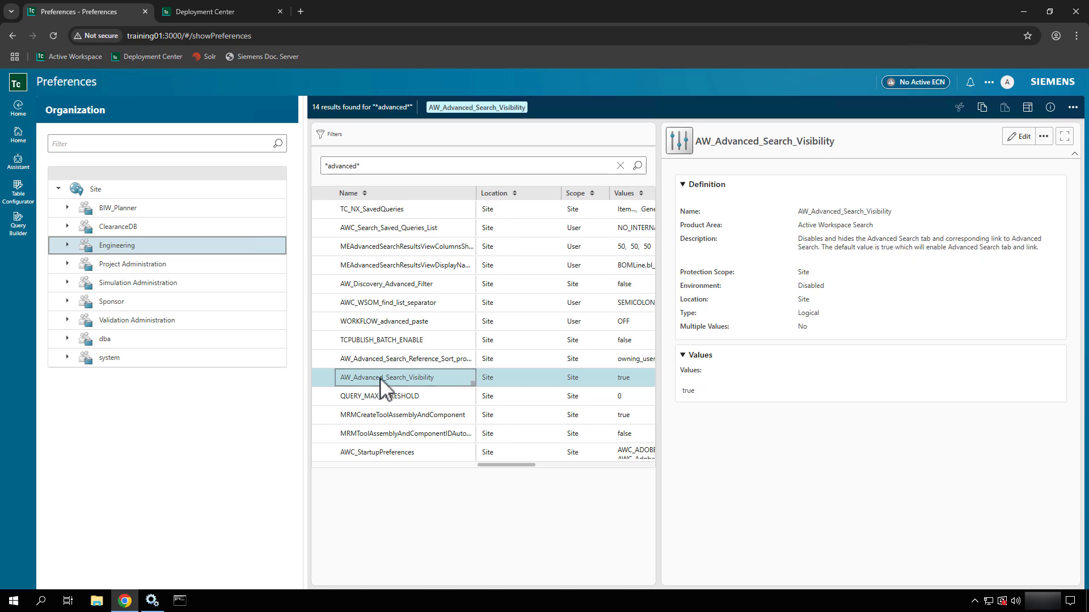
click(1072, 107)
click(1038, 132)
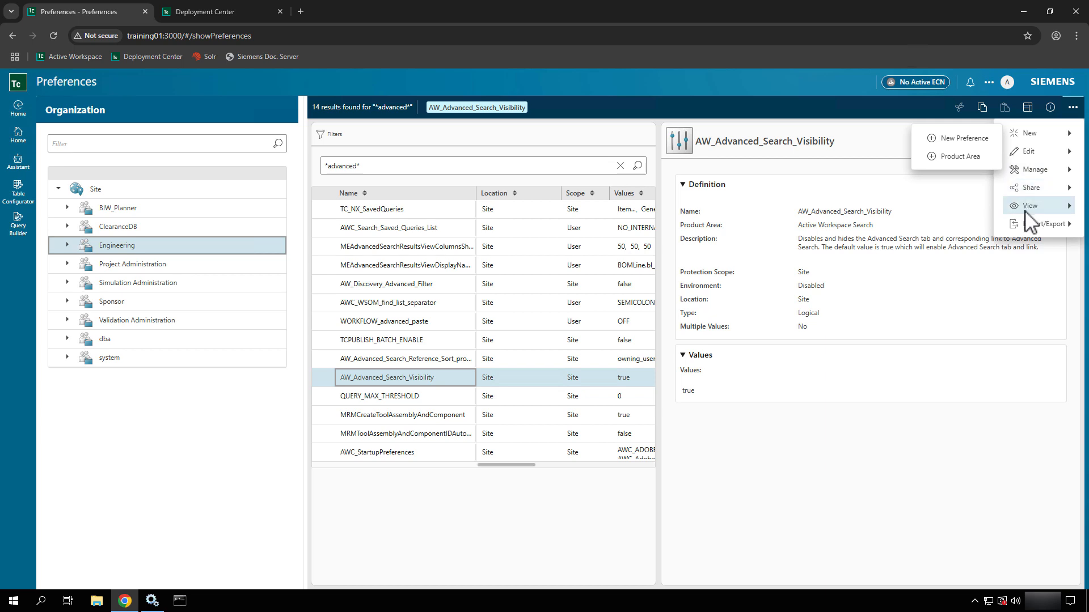
- Expand Engineering and its Designer role, select Designer, and clear the *advanced* search text
click(66, 244)
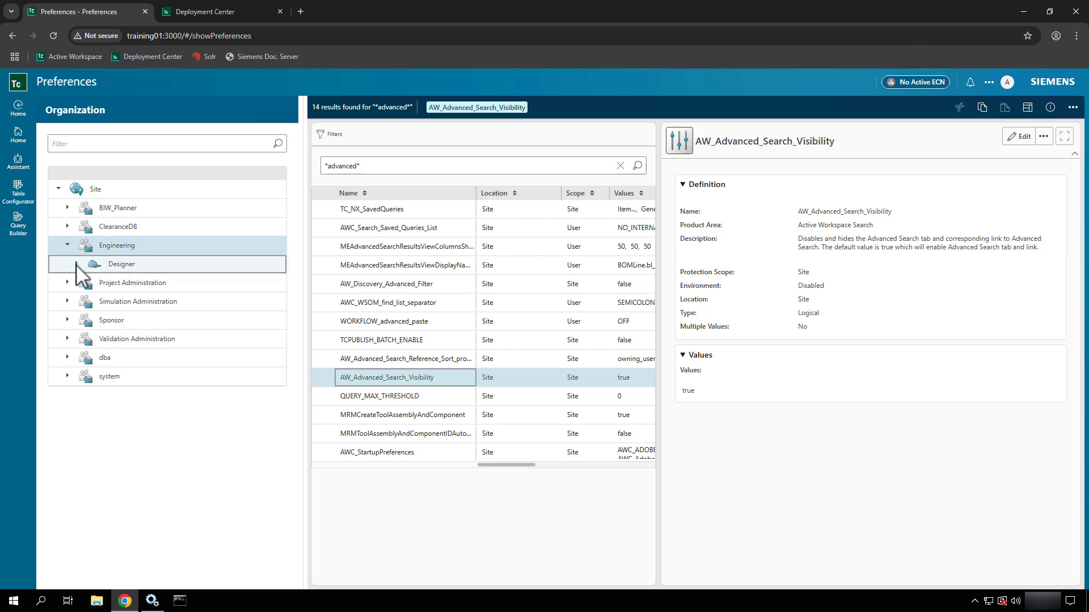
click(76, 265)
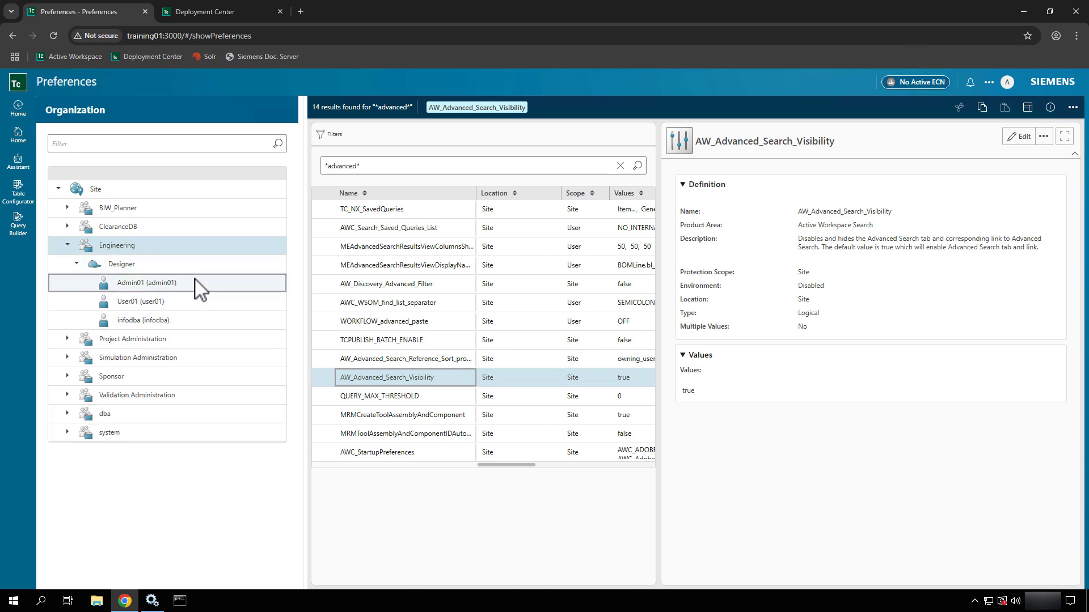
click(267, 268)
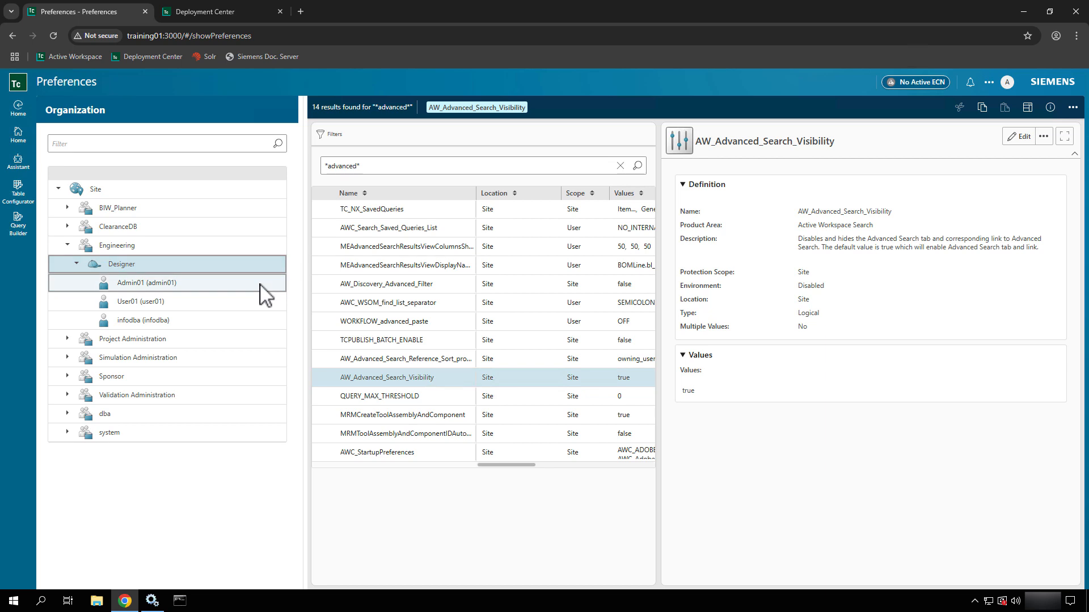
click(621, 166)
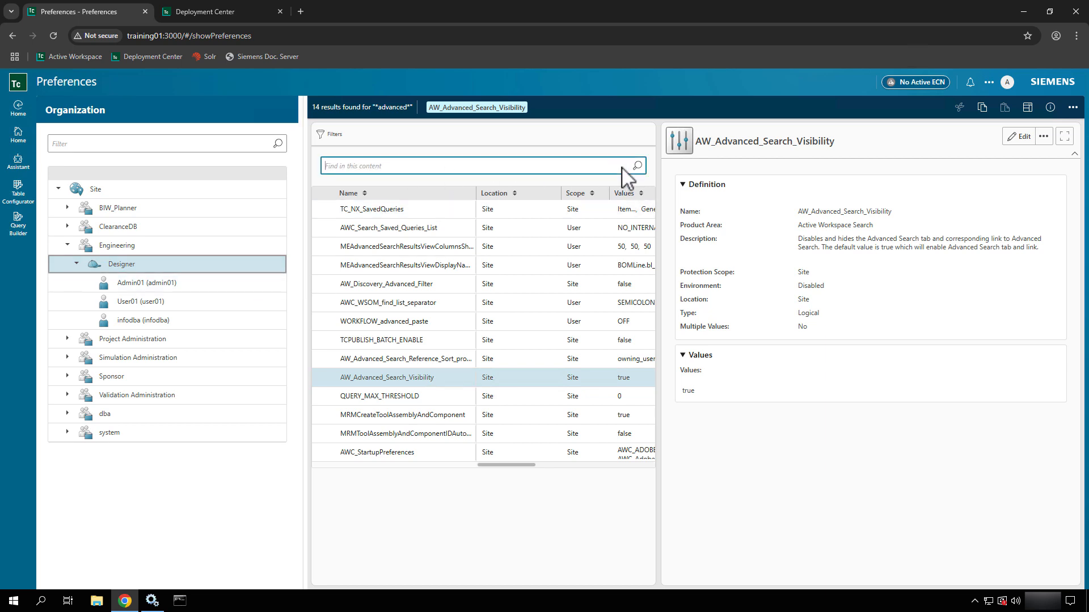
- Filter preferences at the Site level to list all preferences
click(329, 140)
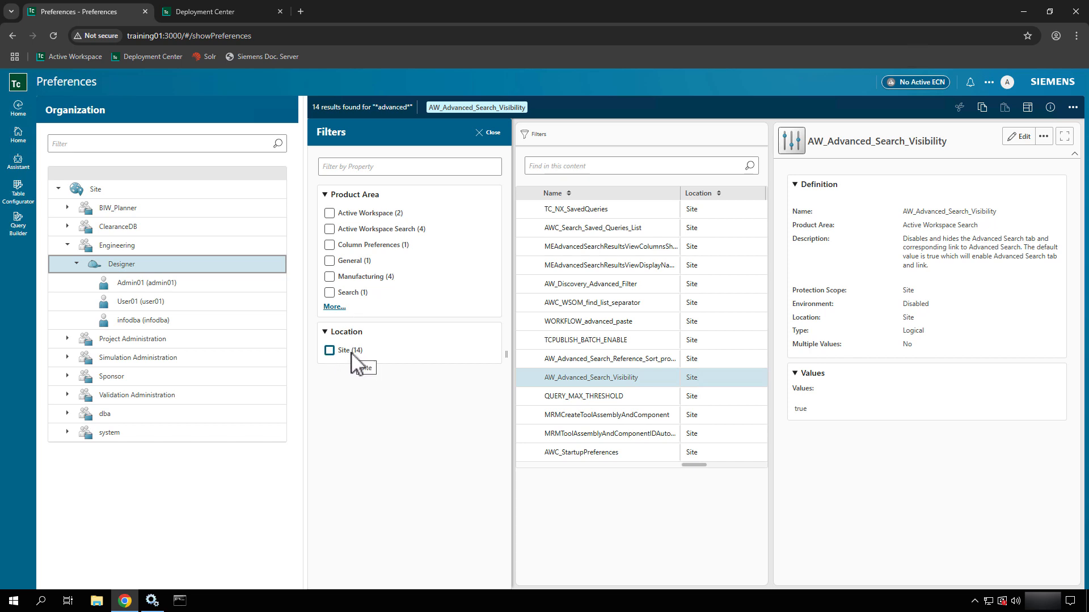
click(119, 196)
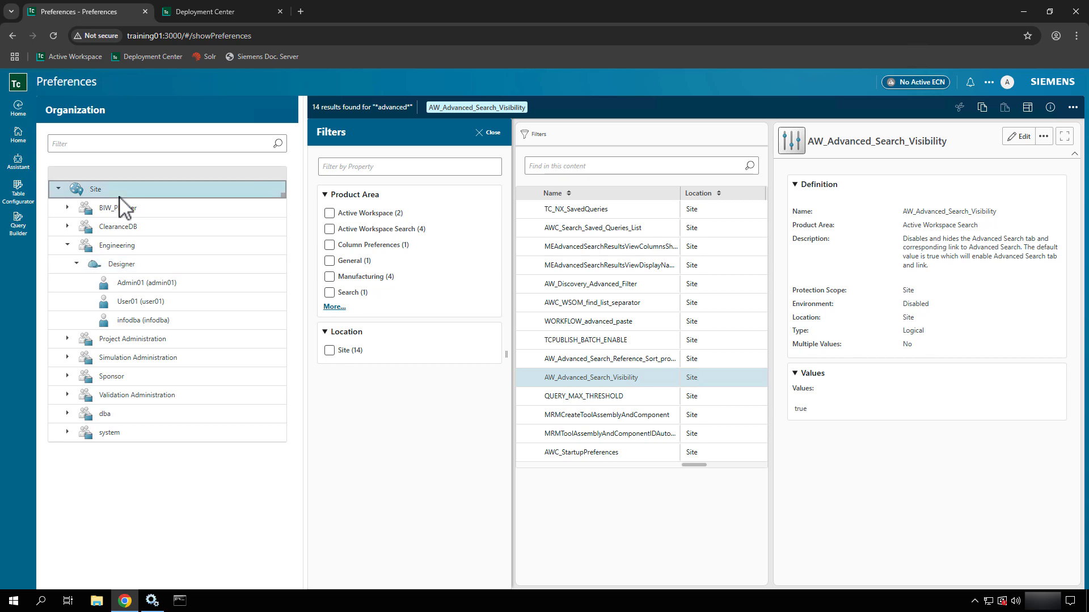
click(750, 168)
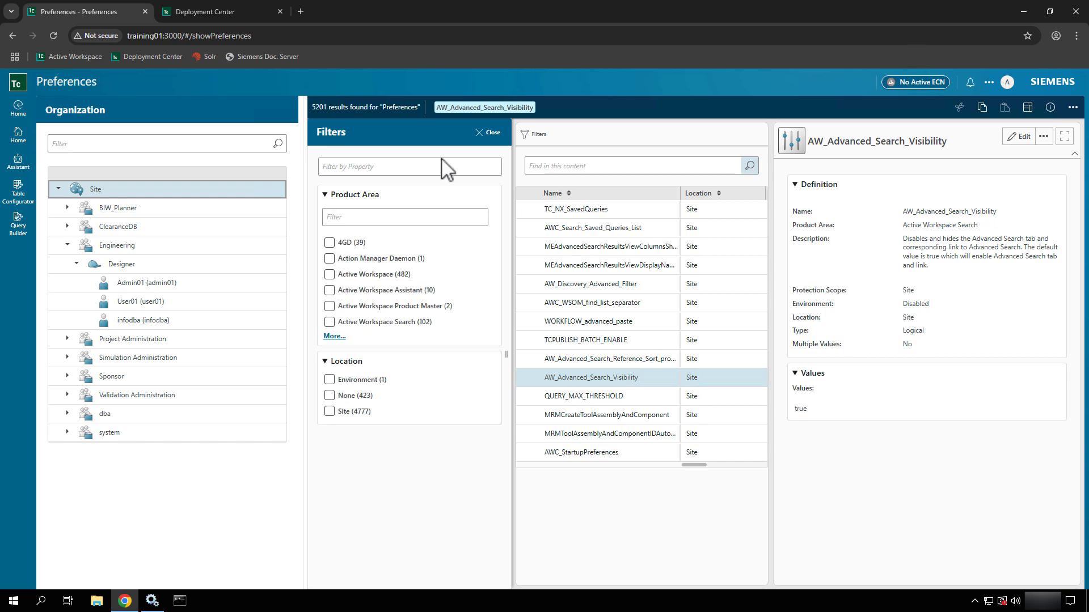
click(491, 134)
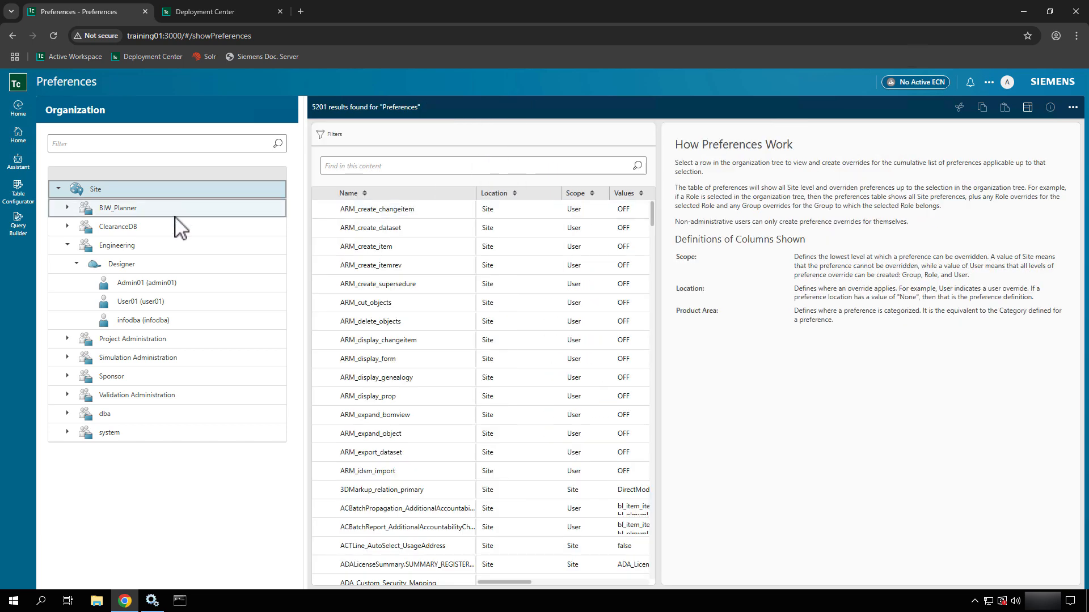
- Select the Engineering group and start a new preference search with '*'
click(164, 245)
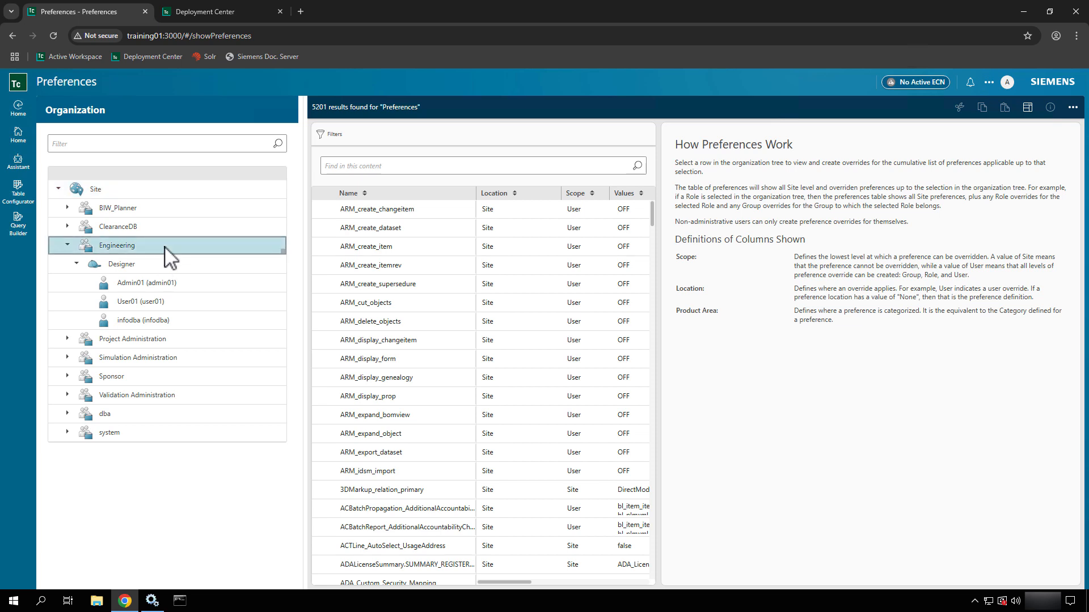
click(420, 169)
text(*)
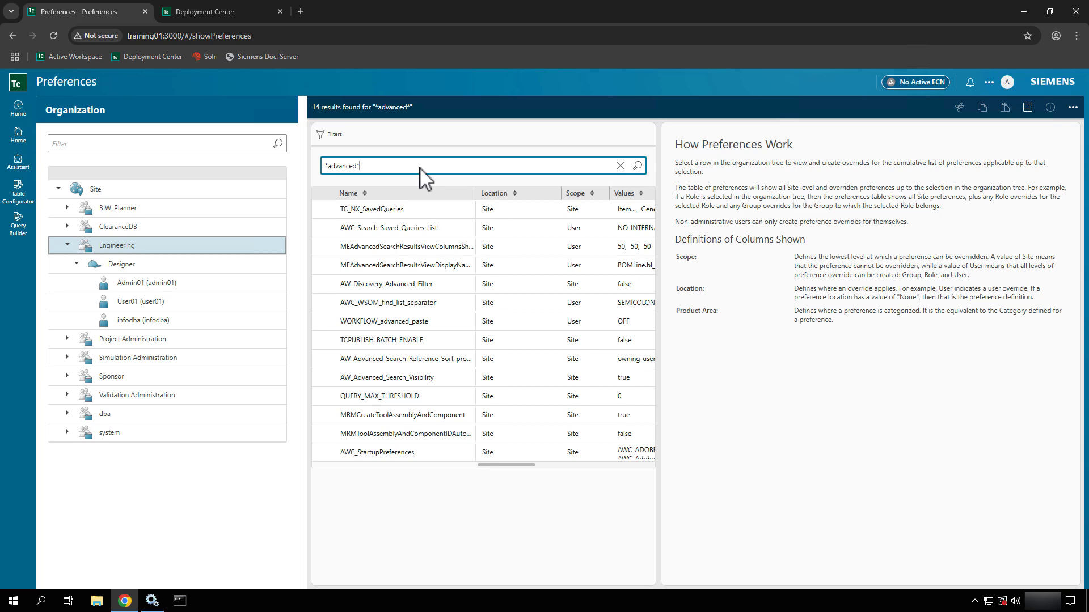
- Edit AW_Advanced_Search_Visibility, set its Protection Scope to Group, and save the definition
click(413, 380)
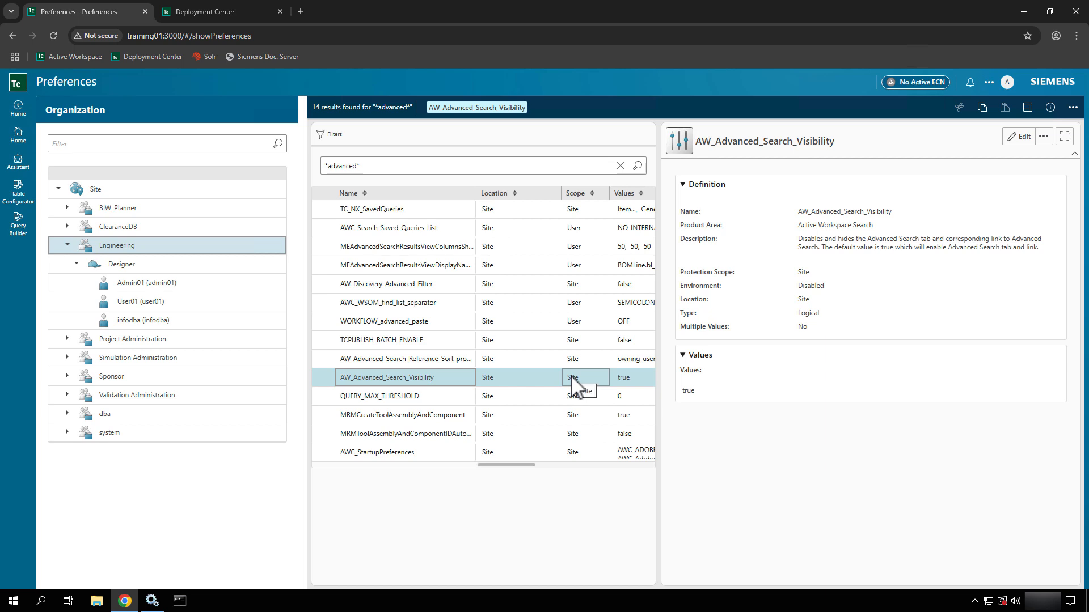
click(1024, 137)
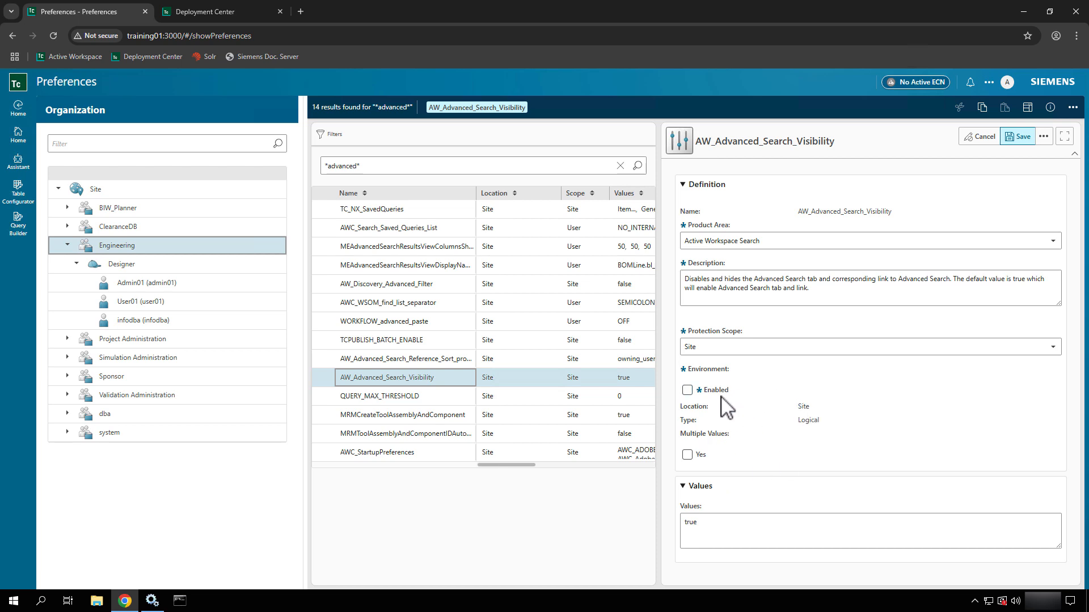
click(729, 347)
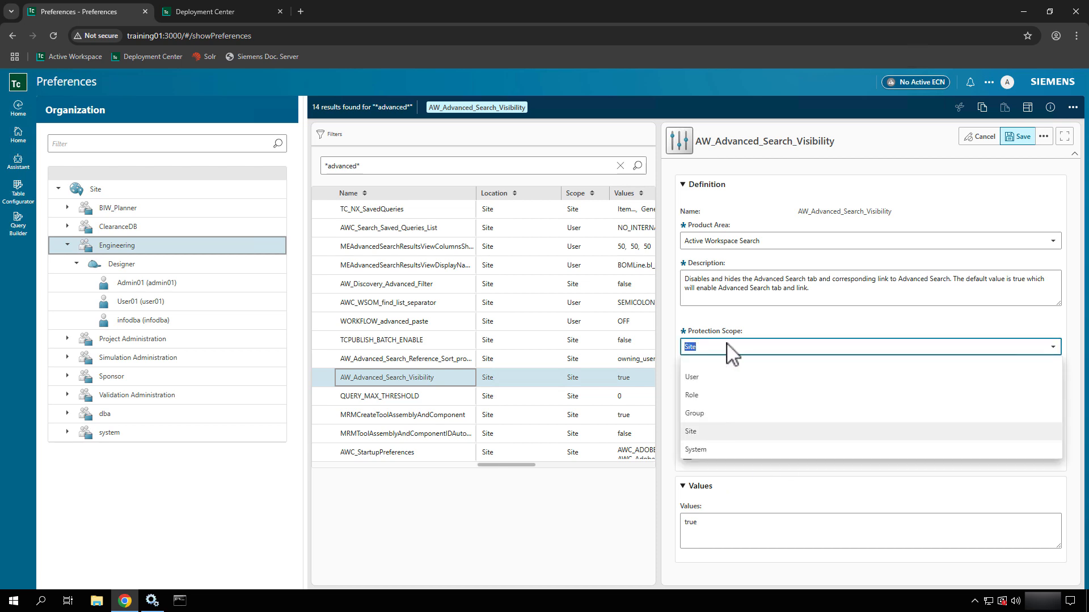
click(695, 414)
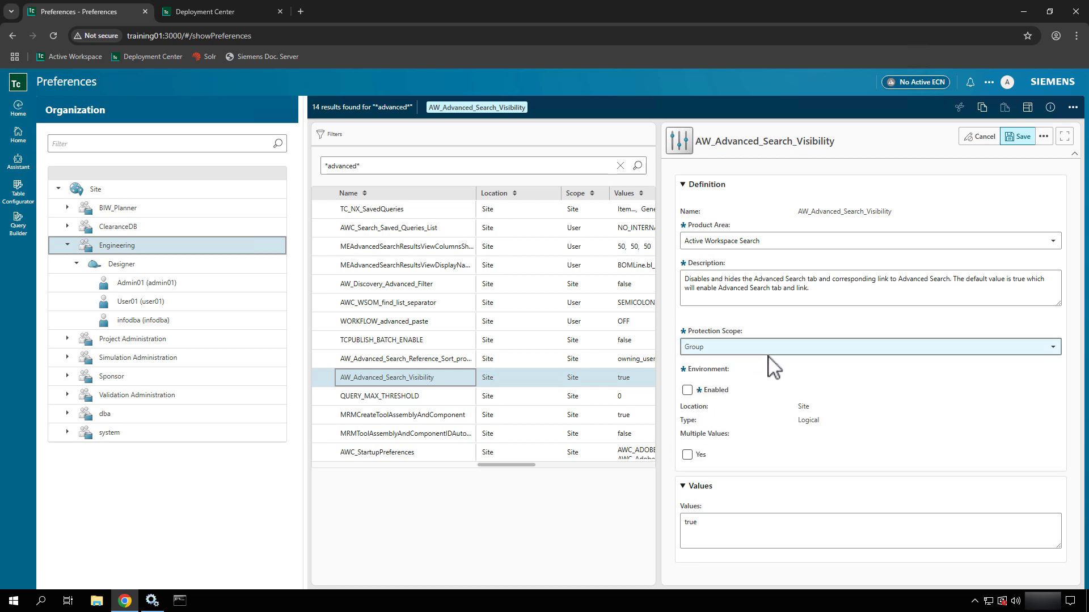
click(1021, 137)
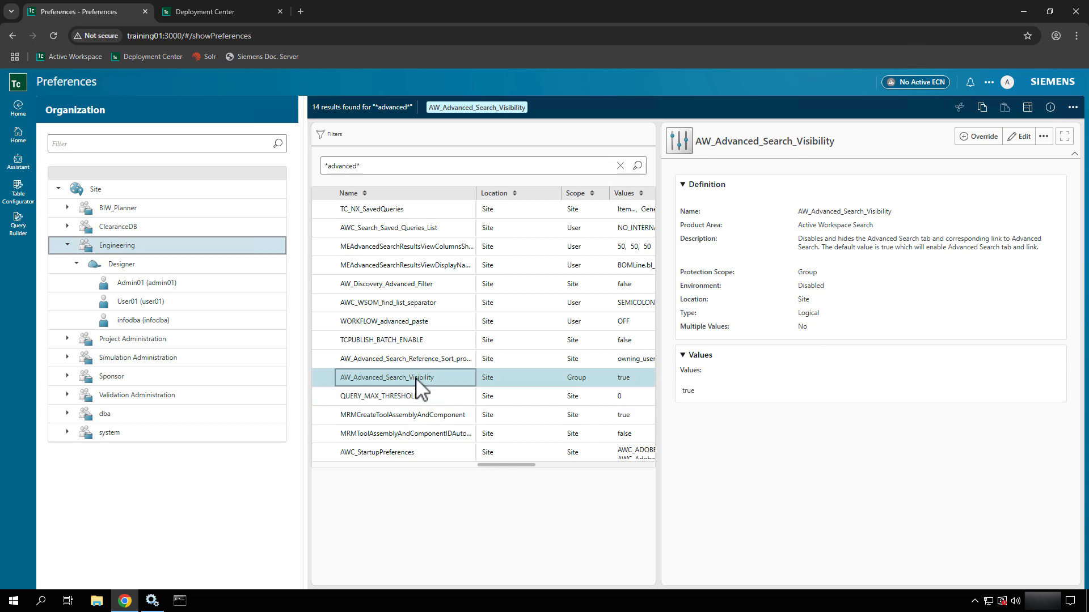
- Add an Engineering group override of AW_Advanced_Search_Visibility with the value false
click(1075, 109)
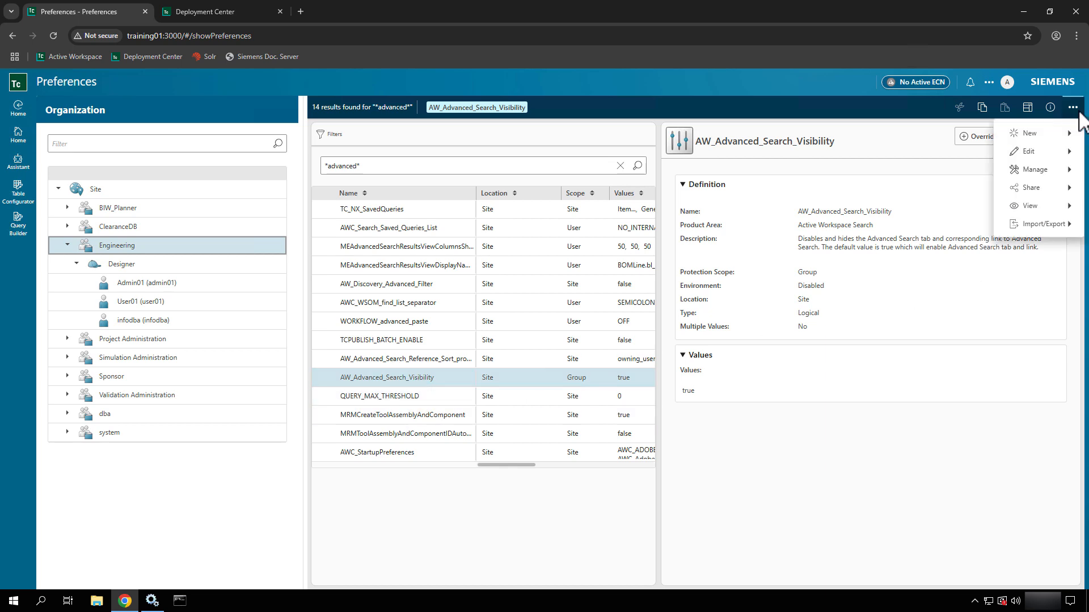
mouse_move(1045, 136)
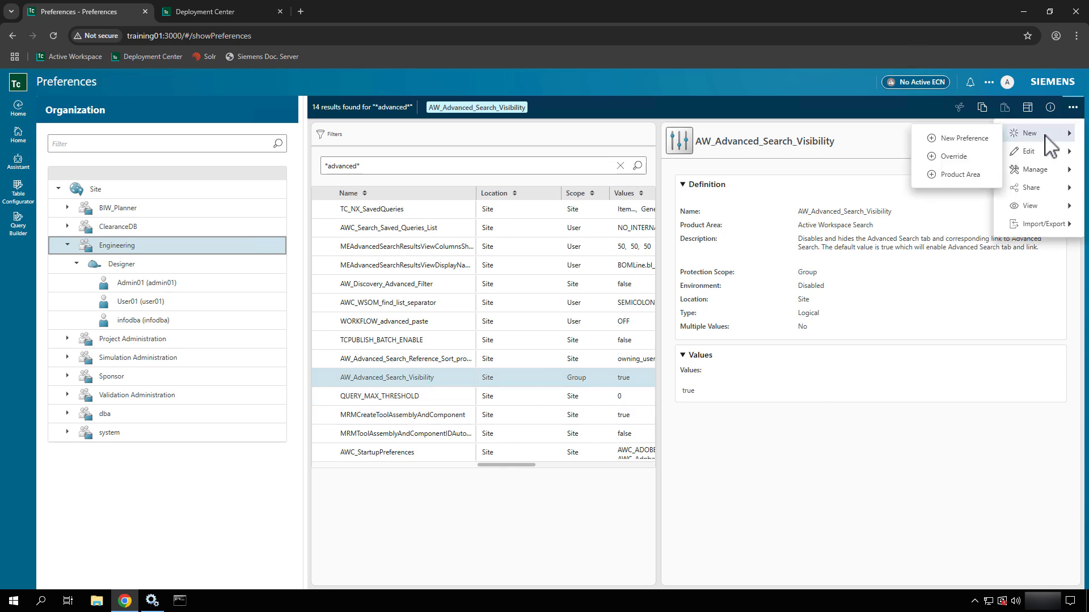
click(953, 157)
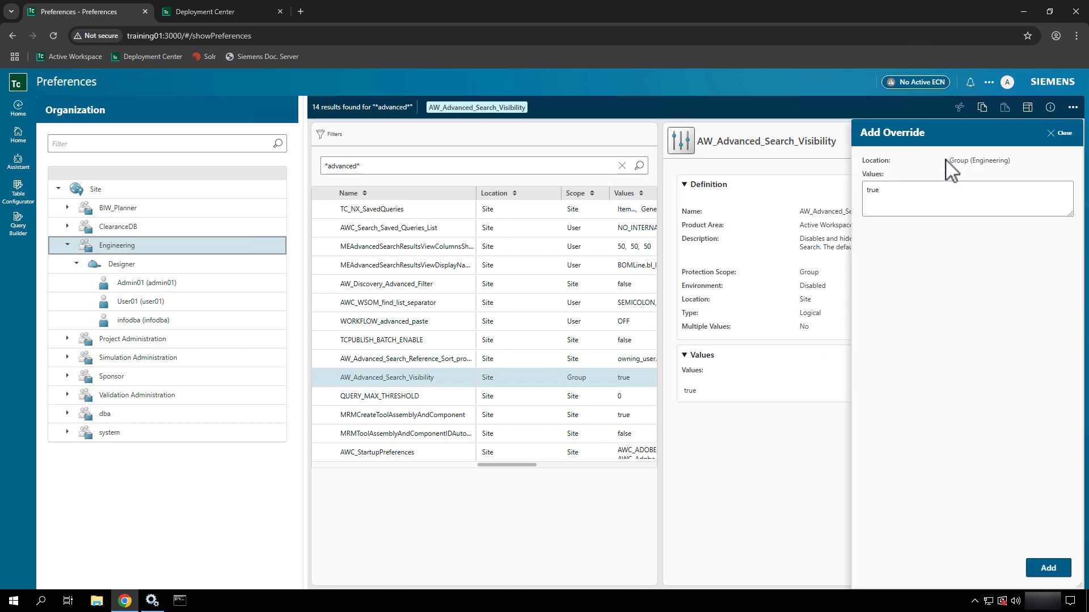
double_click(907, 202)
text(false)
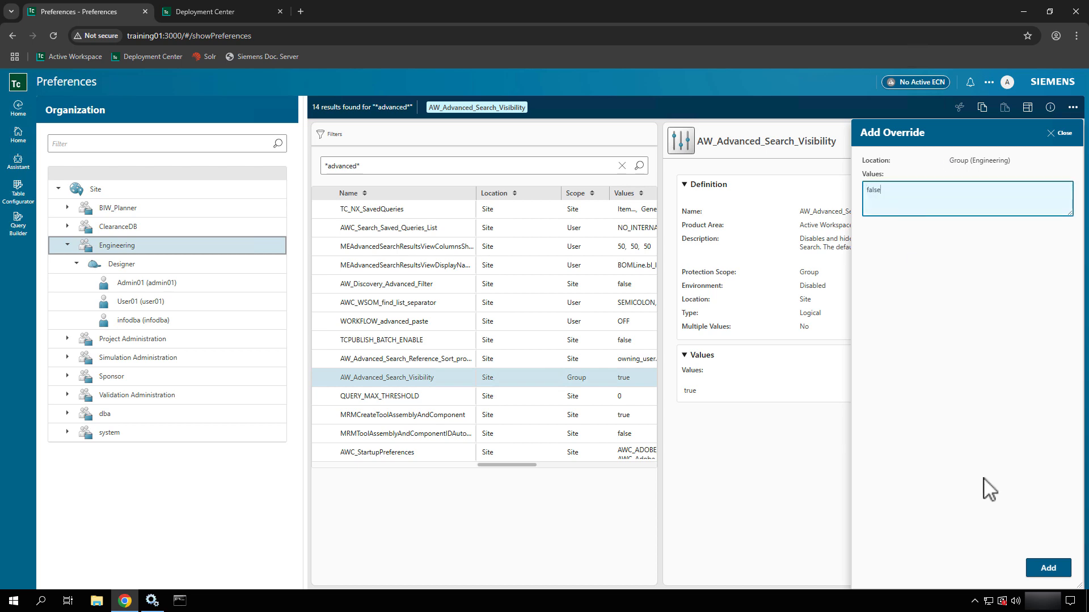
click(1047, 573)
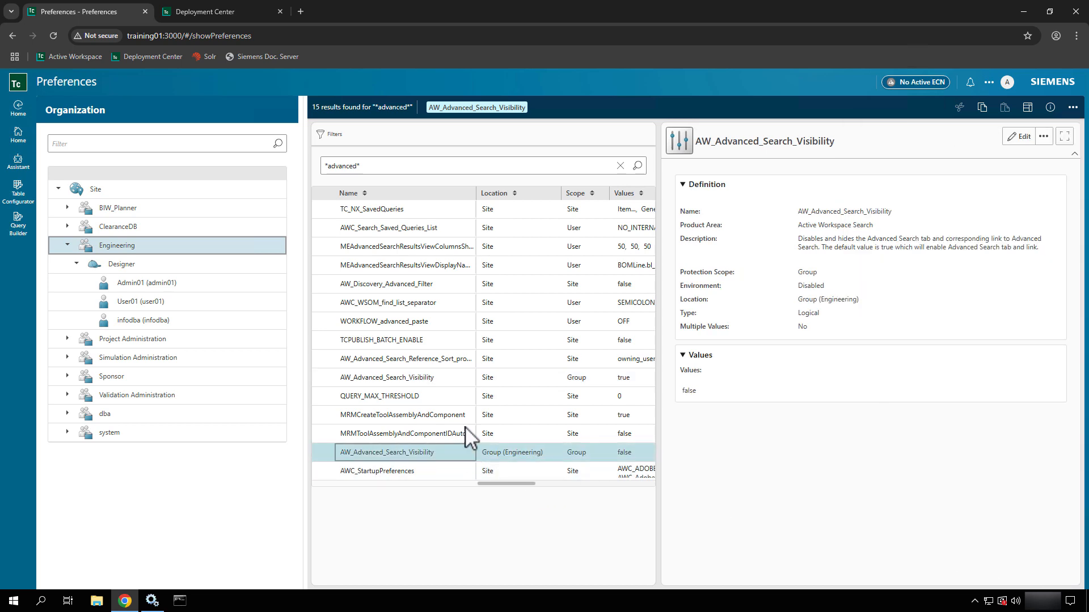
- Compare the Site-level row with the new Engineering override's details
shift+click(448, 380)
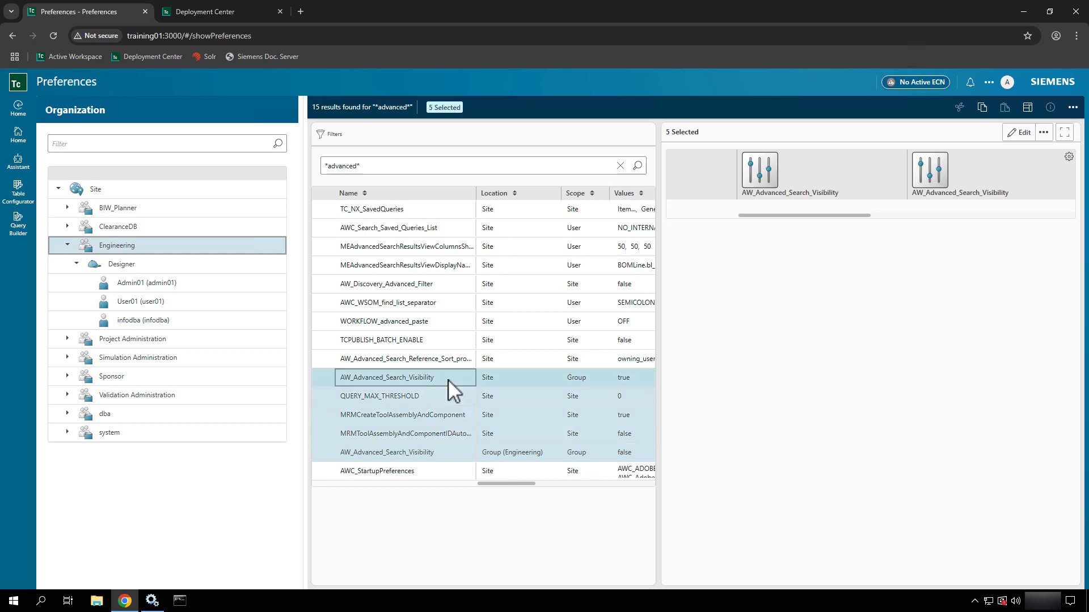
click(448, 379)
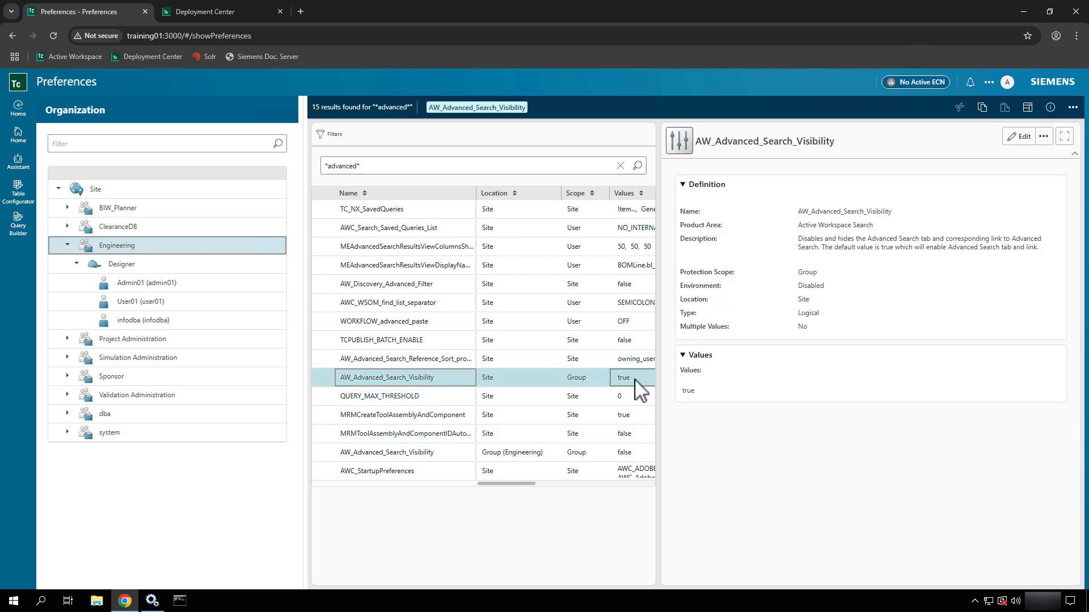
click(491, 453)
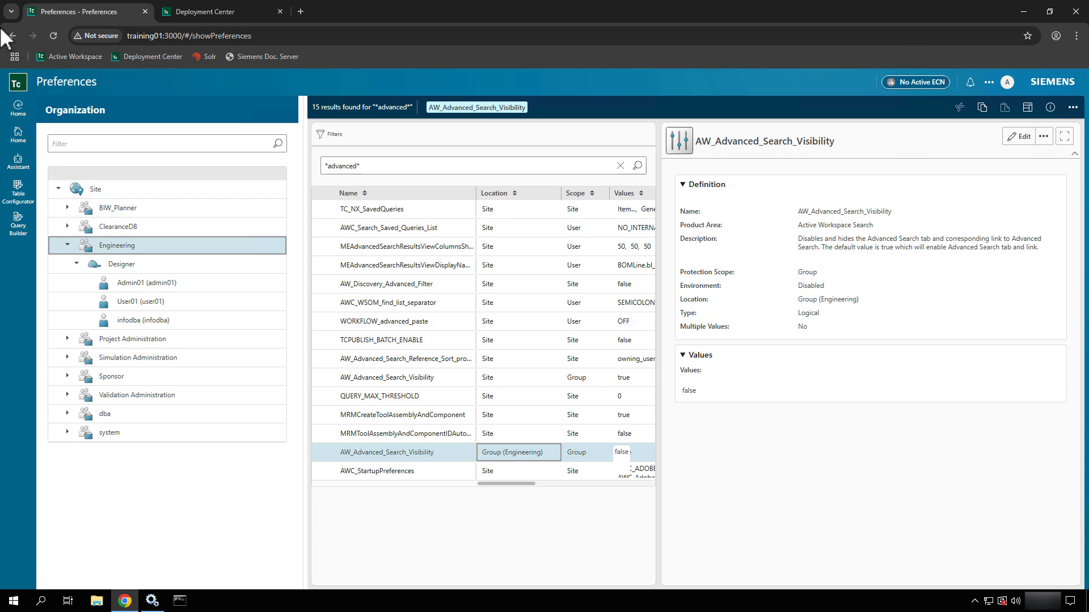
- Go to the Home page and switch the session workspace to Author
click(18, 131)
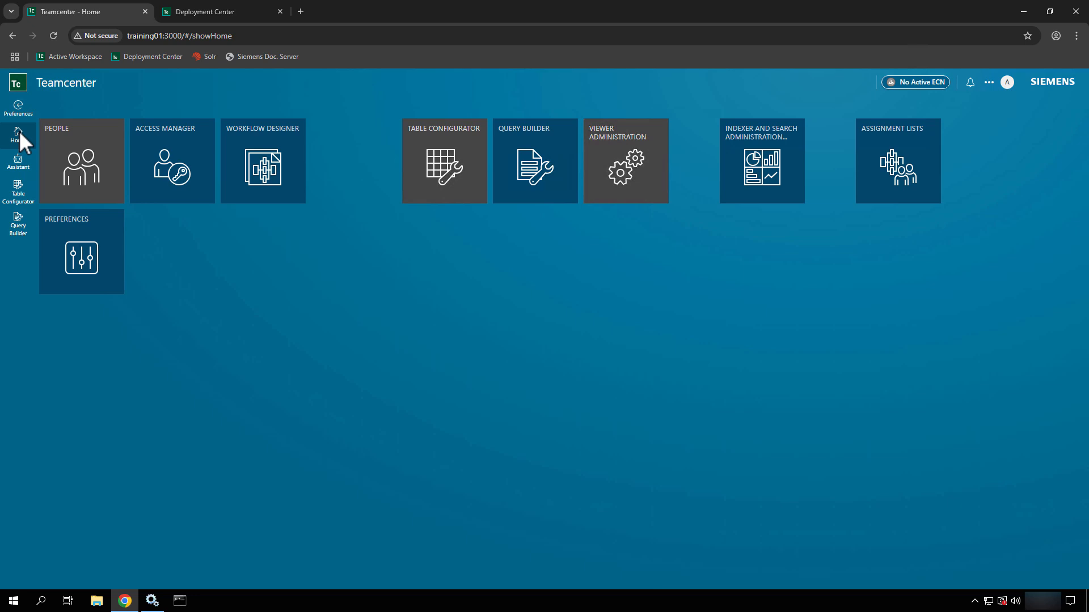
click(1008, 84)
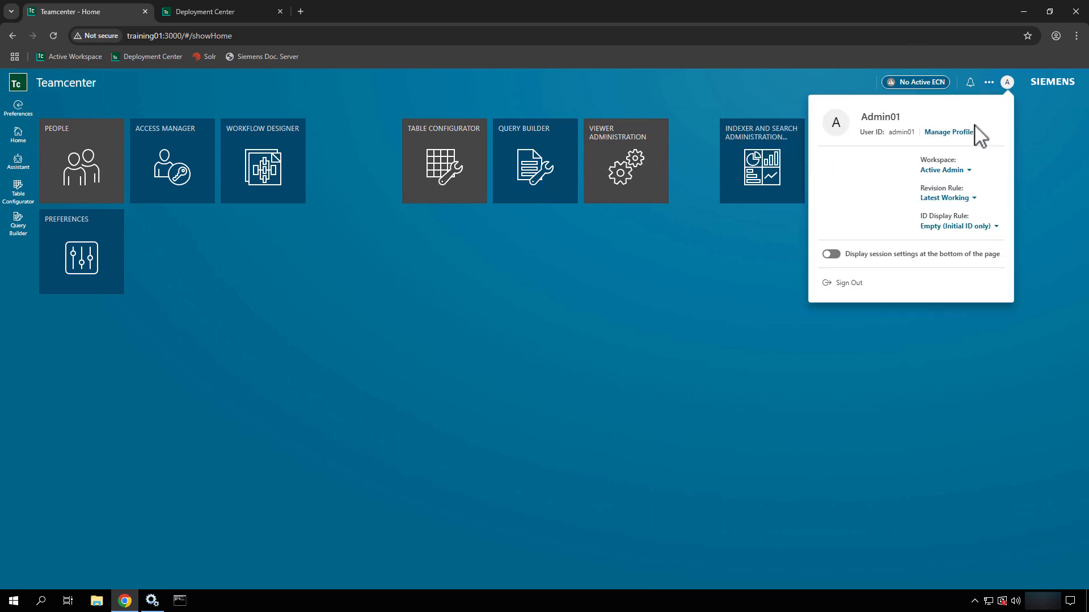
click(940, 170)
click(935, 206)
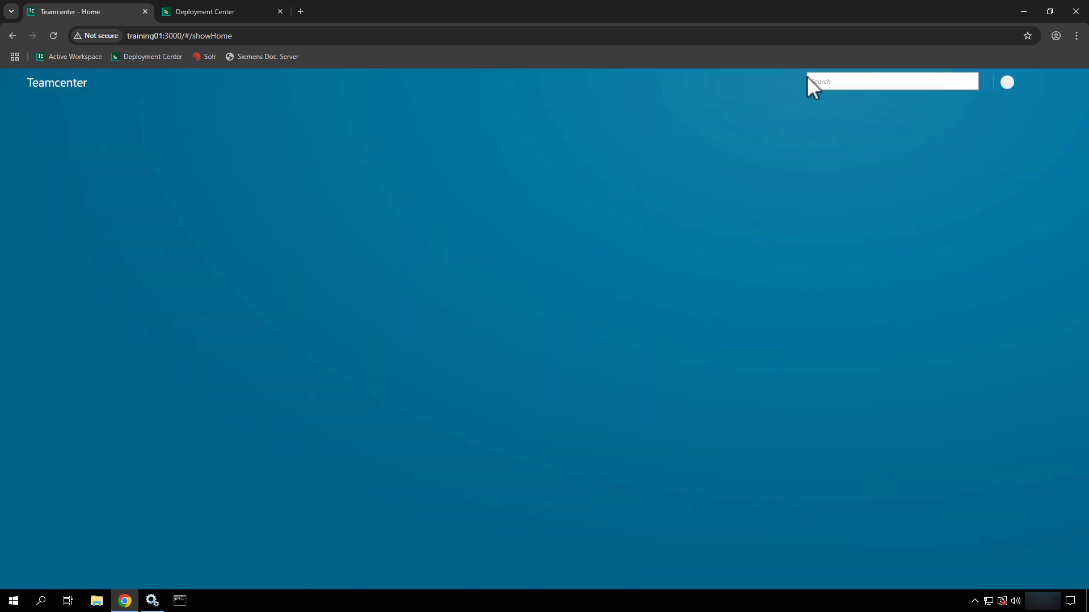
- Check the search options for Advanced Search, then switch the session group to Engineering
click(1009, 83)
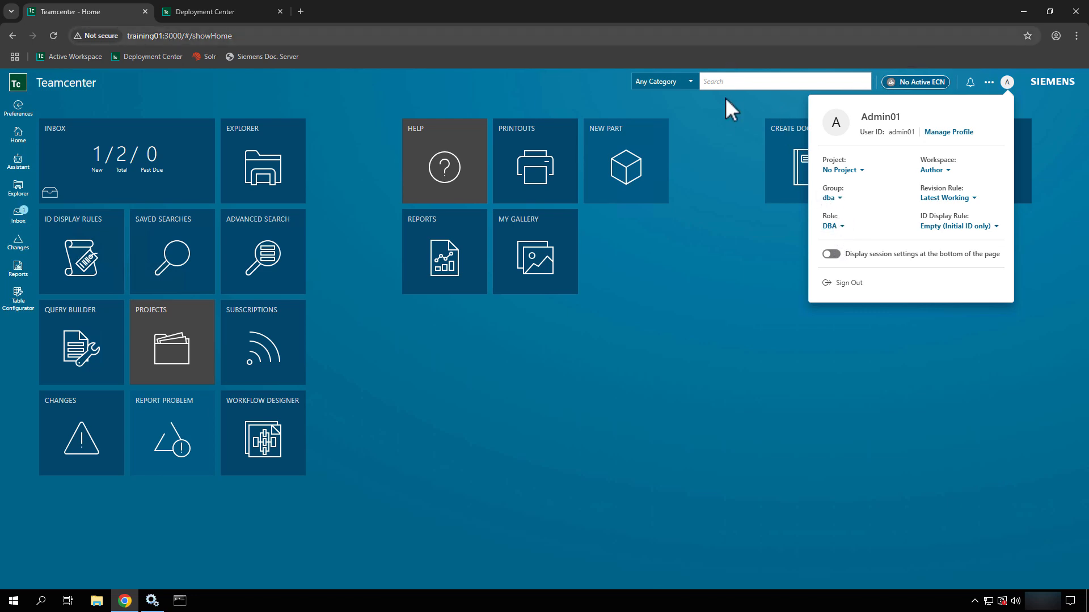
click(733, 81)
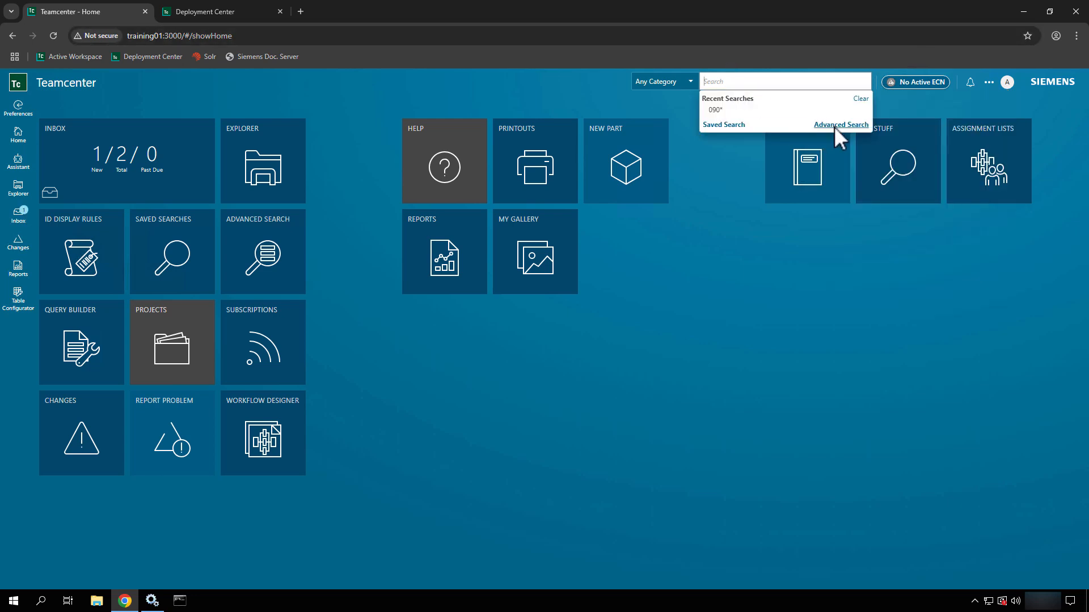
click(1004, 83)
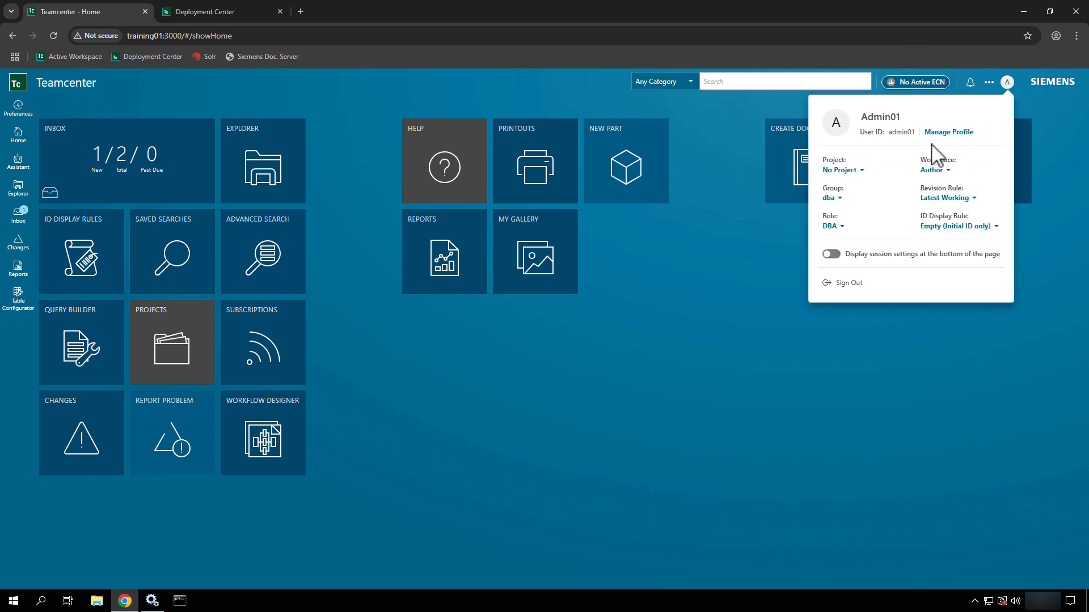
click(832, 201)
click(834, 214)
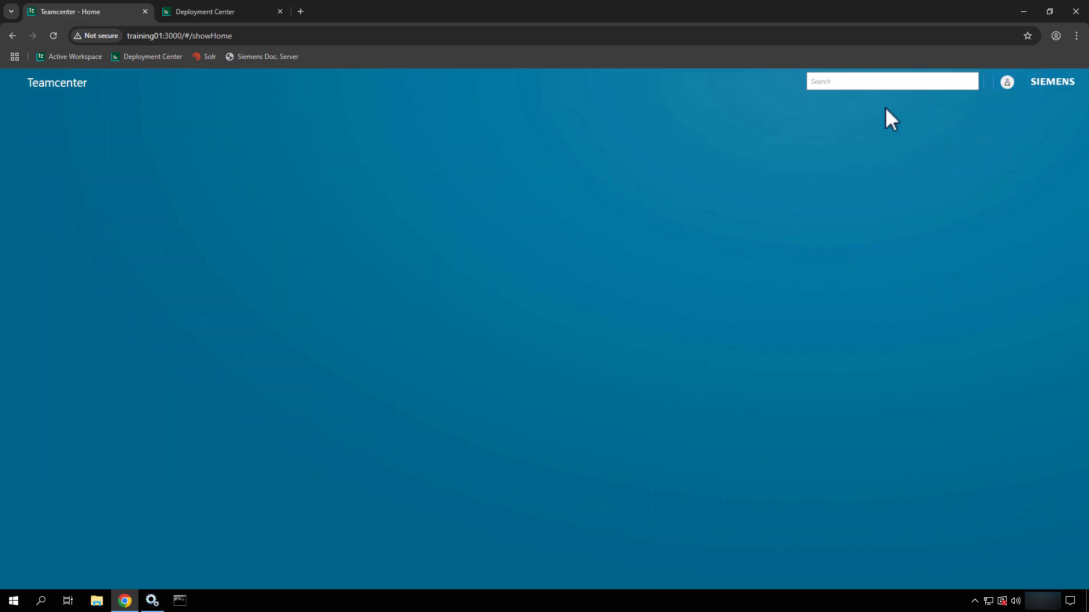
- Confirm the Advanced Search link is missing from the search list, then close the list
click(787, 84)
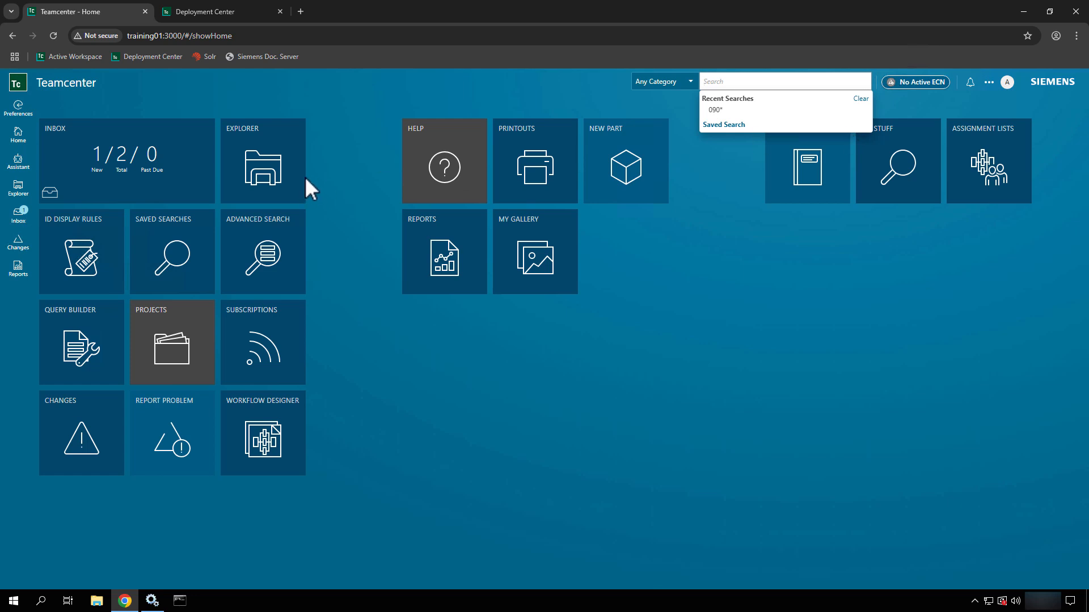
click(275, 169)
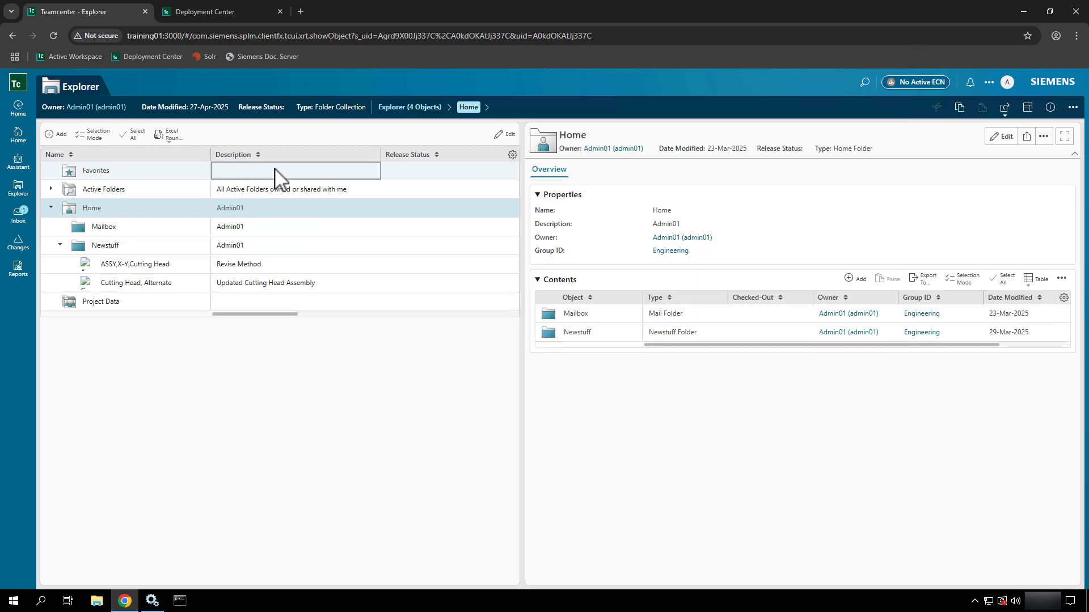
- Return Home, view the empty Projects page, and go back to the Home tiles
click(19, 134)
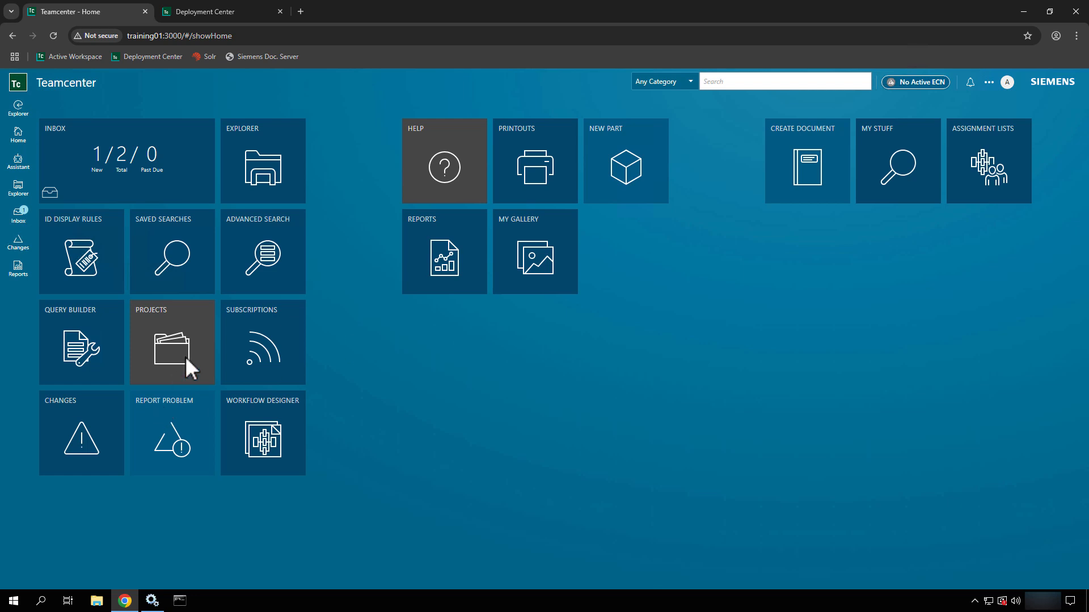
click(196, 340)
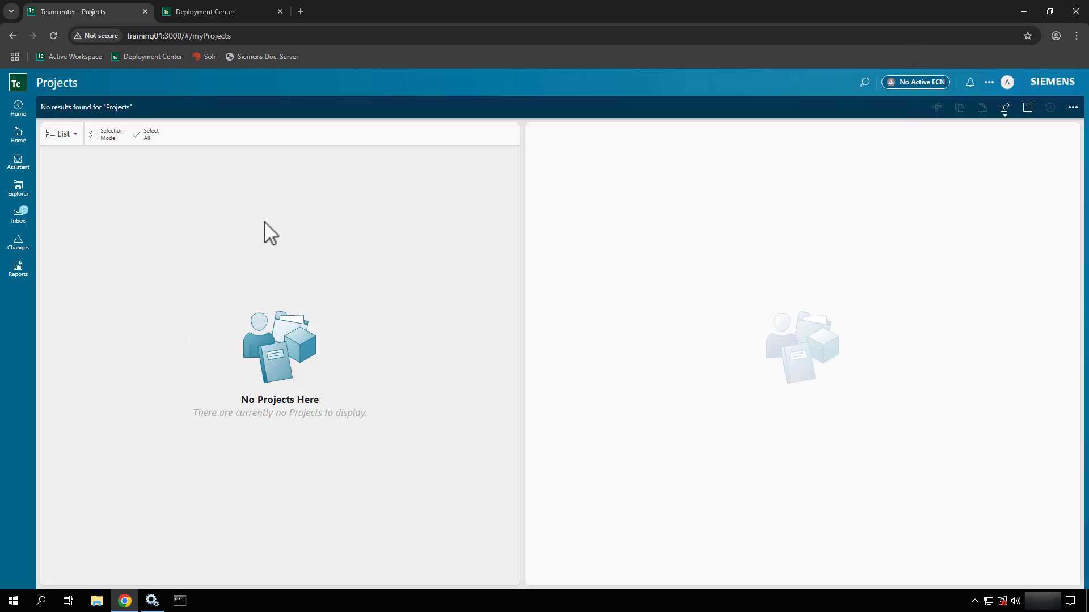
click(22, 140)
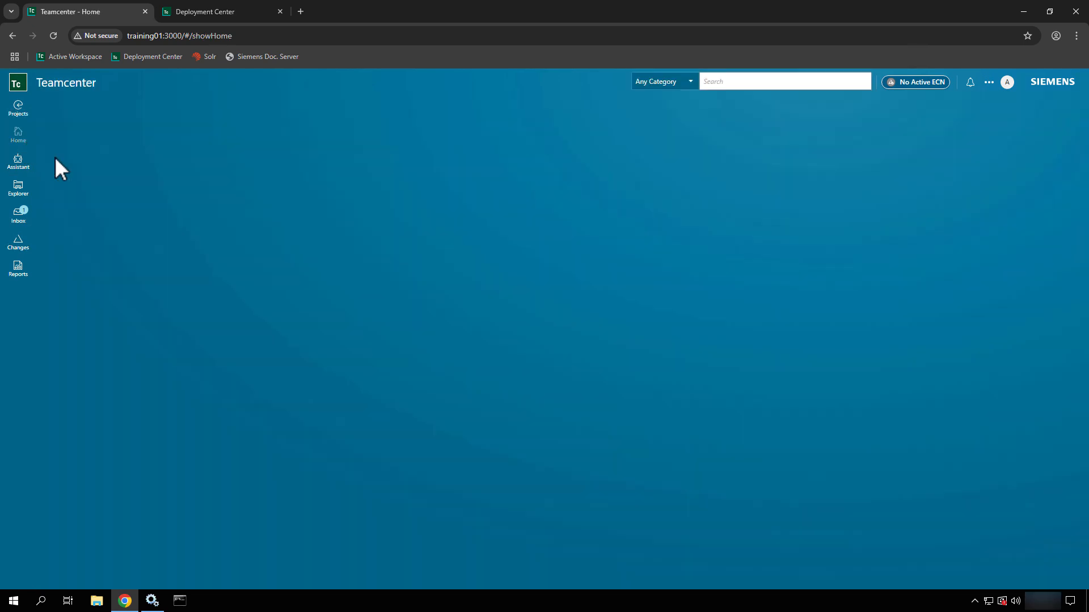